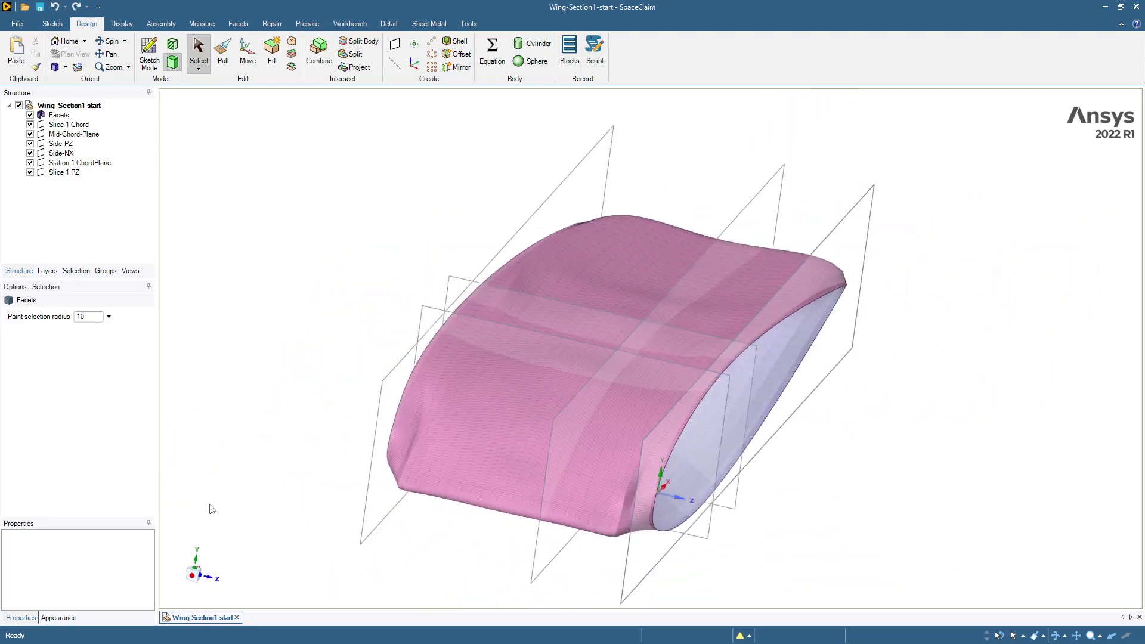
Split the wing's faceted body uncapped at the Side-NX plane, and split the main piece at the Side-PZ plane
{"action": "left_click", "coordinate": [193, 575]}
{"action": "scroll", "coordinate": [493, 312], "scroll_direction": "up", "scroll_amount": 5}
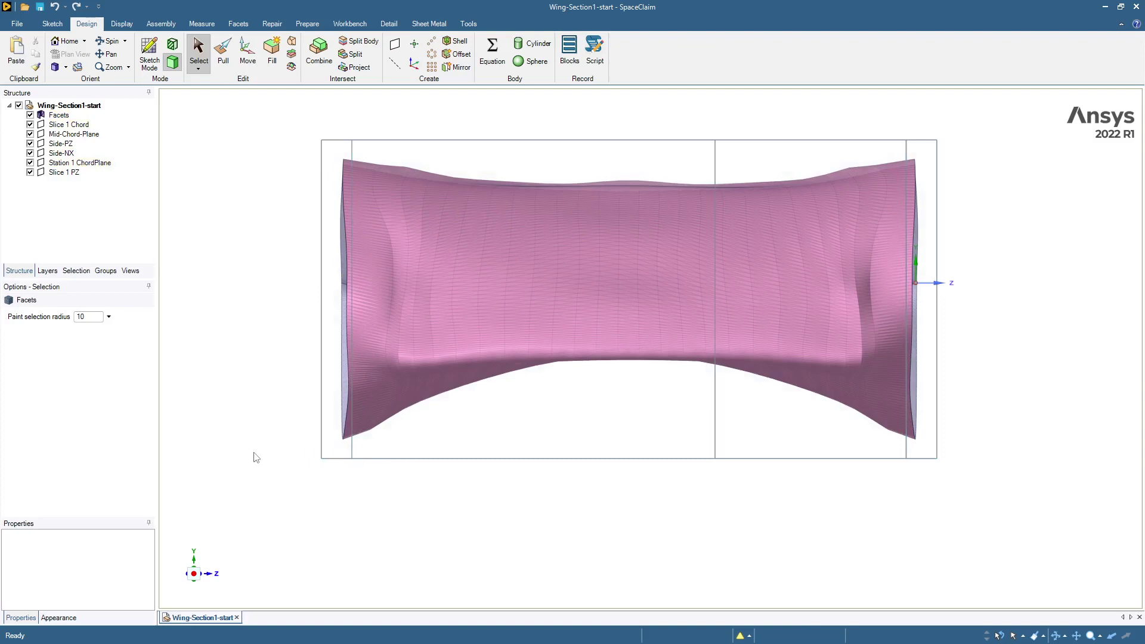
{"action": "left_click", "coordinate": [239, 24]}
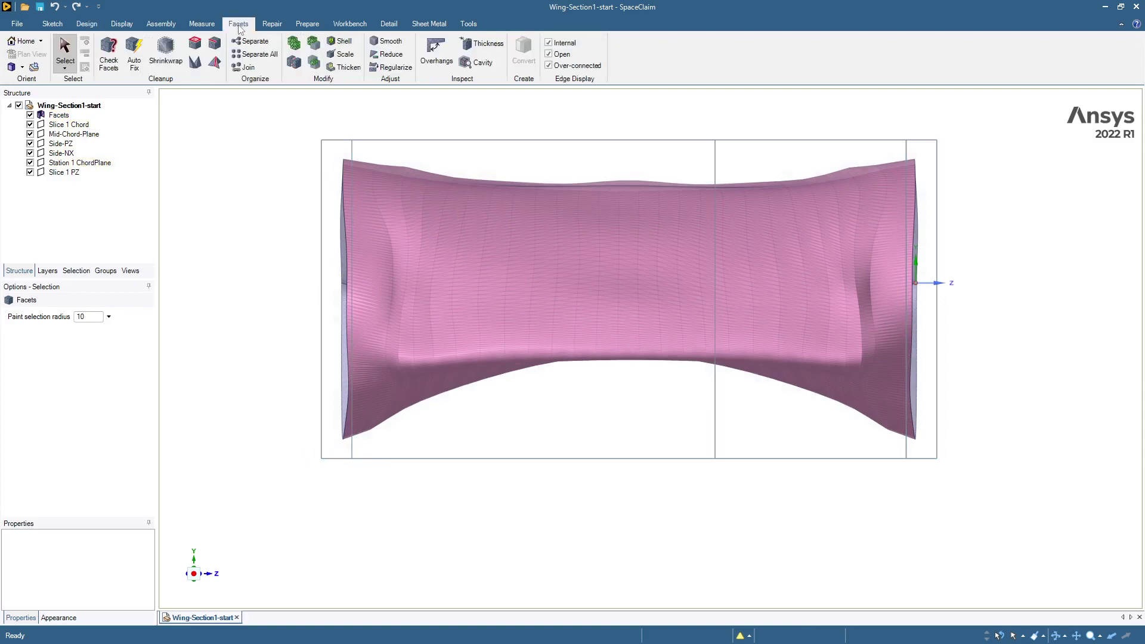
{"action": "left_click", "coordinate": [294, 68]}
{"action": "left_click", "coordinate": [383, 186]}
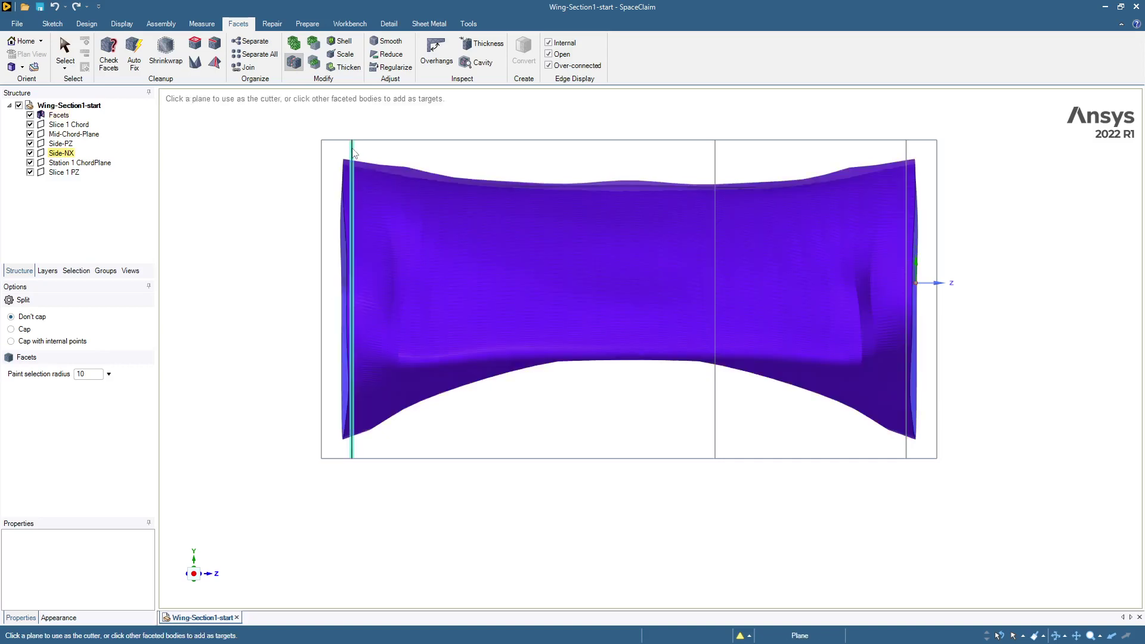
{"action": "left_click", "coordinate": [352, 153]}
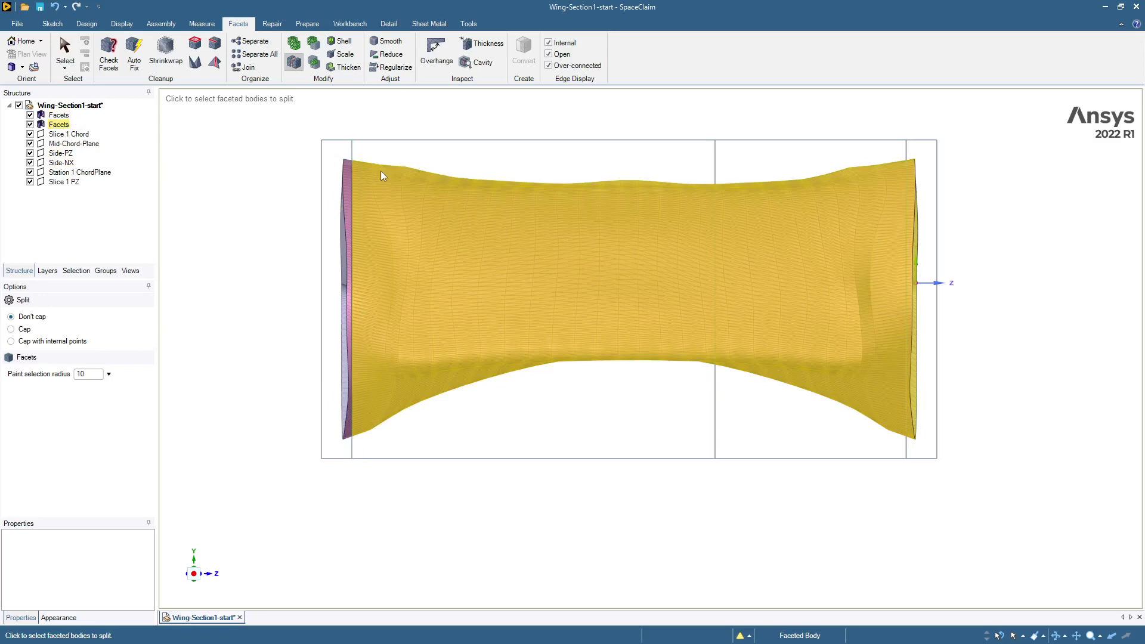
{"action": "left_click", "coordinate": [630, 195]}
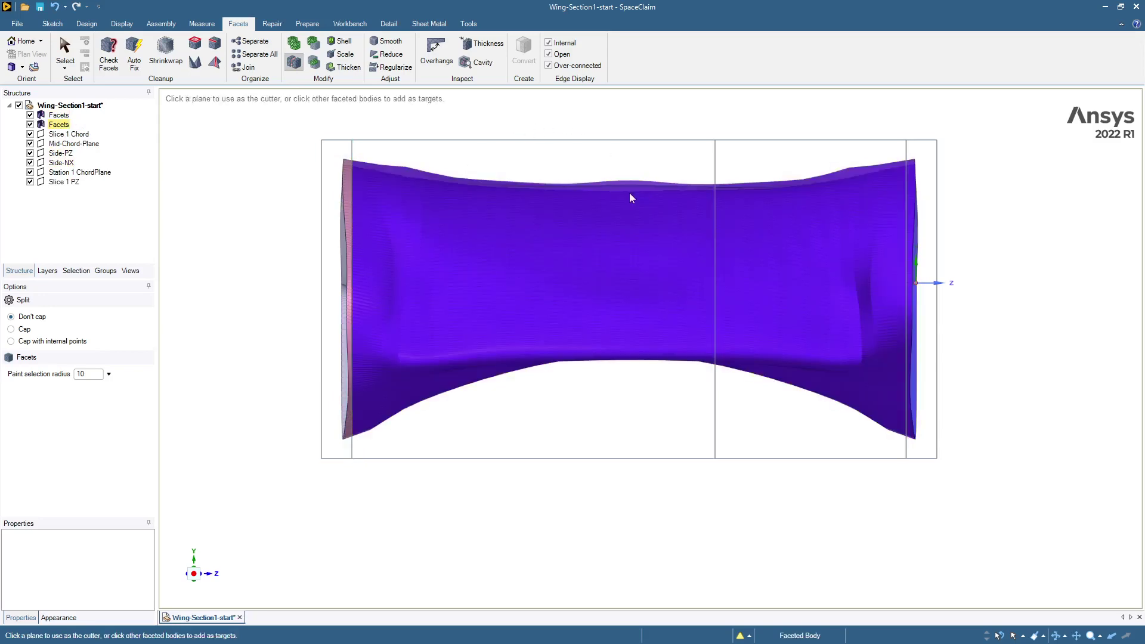
{"action": "left_click", "coordinate": [906, 154]}
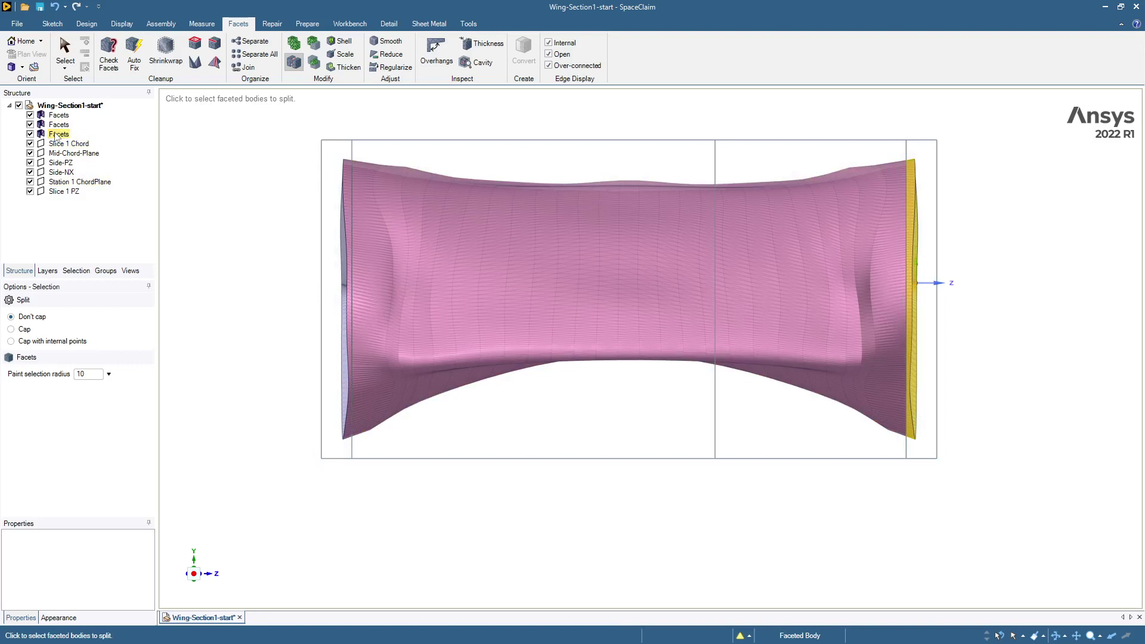
{"action": "key", "text": "Escape"}
Delete the two narrow faceted slivers beyond the side planes, keeping only the main wing section
{"action": "left_click", "coordinate": [59, 134]}
{"action": "key", "text": "Delete"}
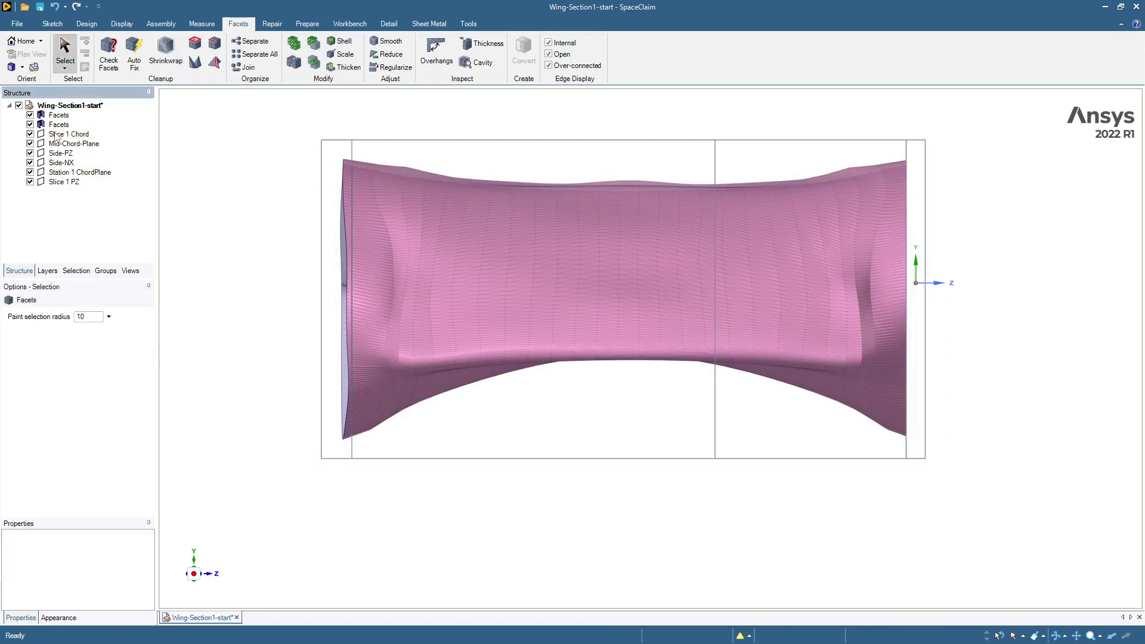
{"action": "left_click", "coordinate": [59, 124]}
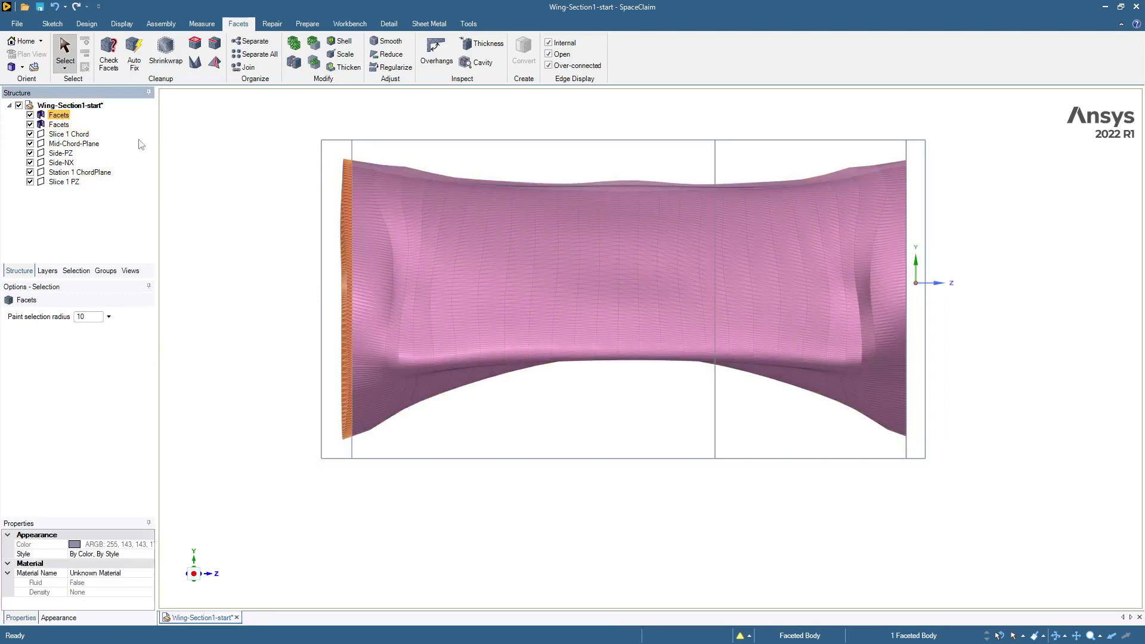
{"action": "key", "text": "Delete"}
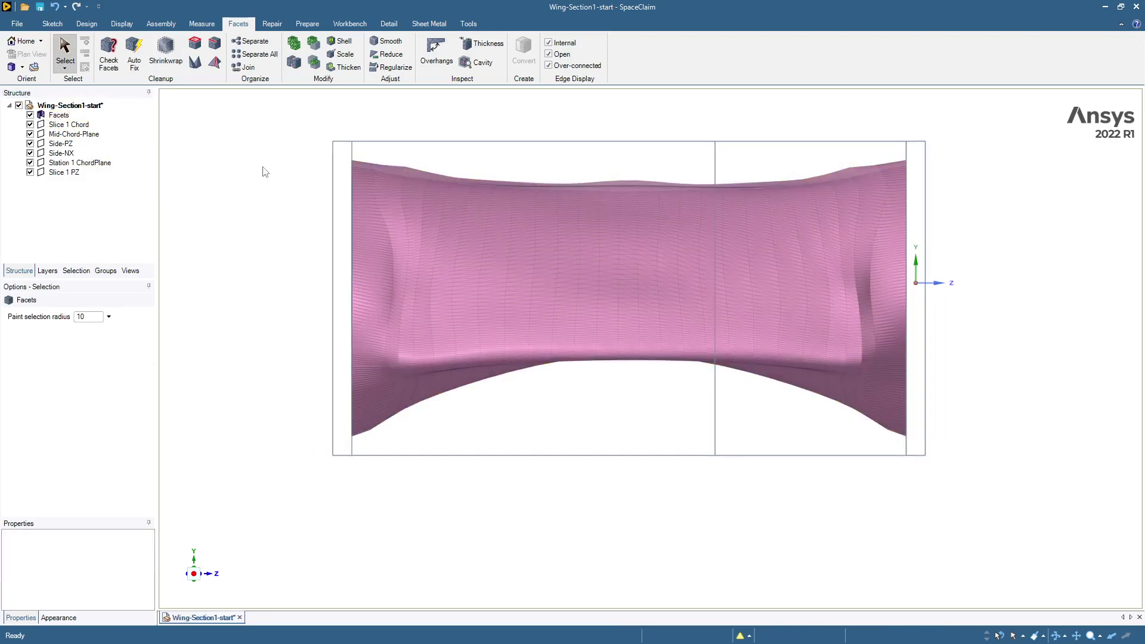
Start a sketch on the Mid-Chord-Plane and face the sketch plane head-on
{"action": "key", "text": "h"}
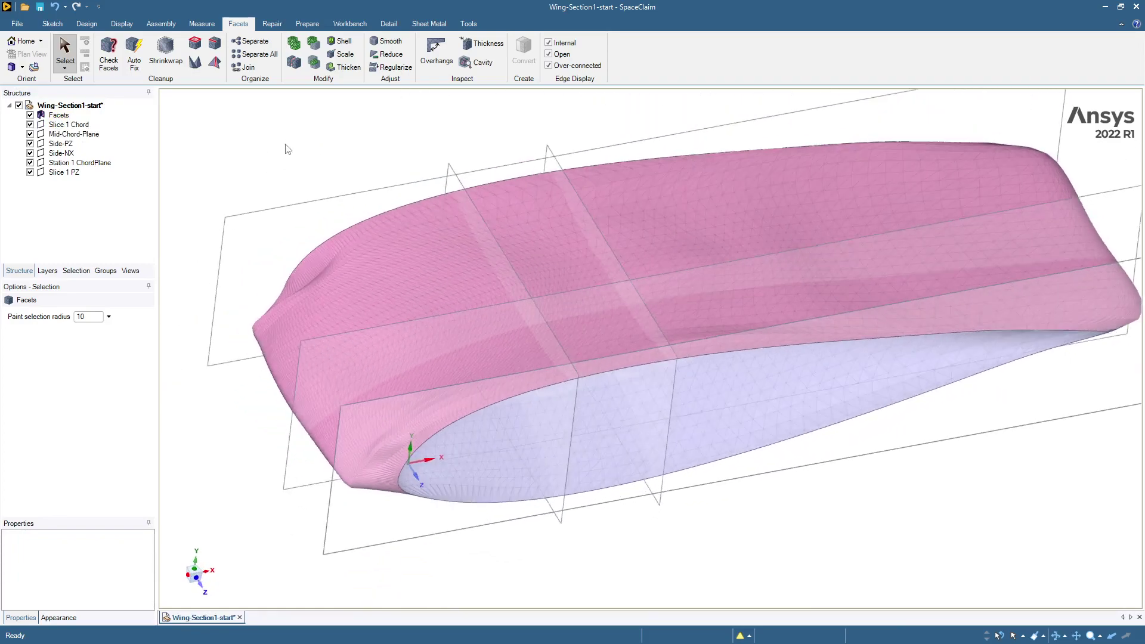
{"action": "middle_click_drag", "start_coordinate": [513, 368], "coordinate": [628, 421]}
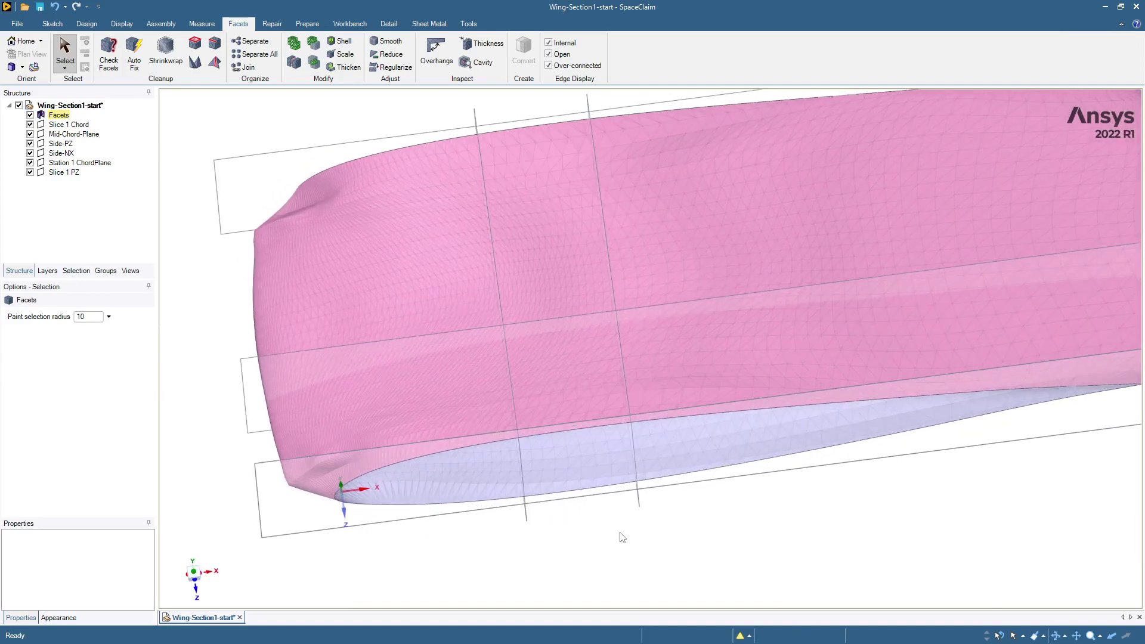
{"action": "key", "text": "h"}
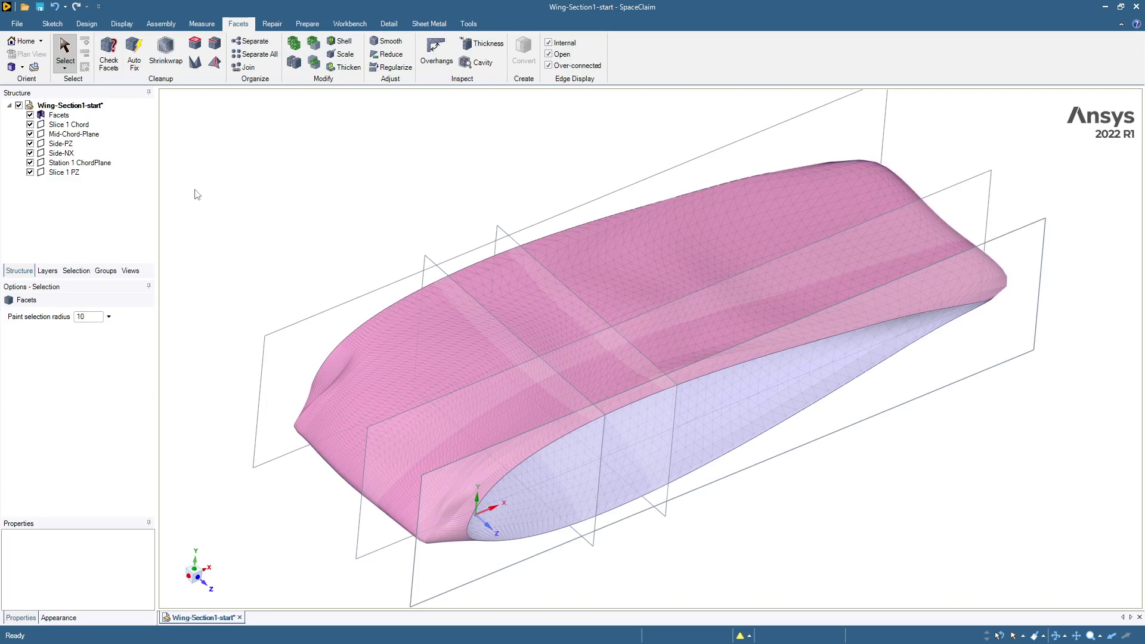
{"action": "left_click", "coordinate": [87, 25]}
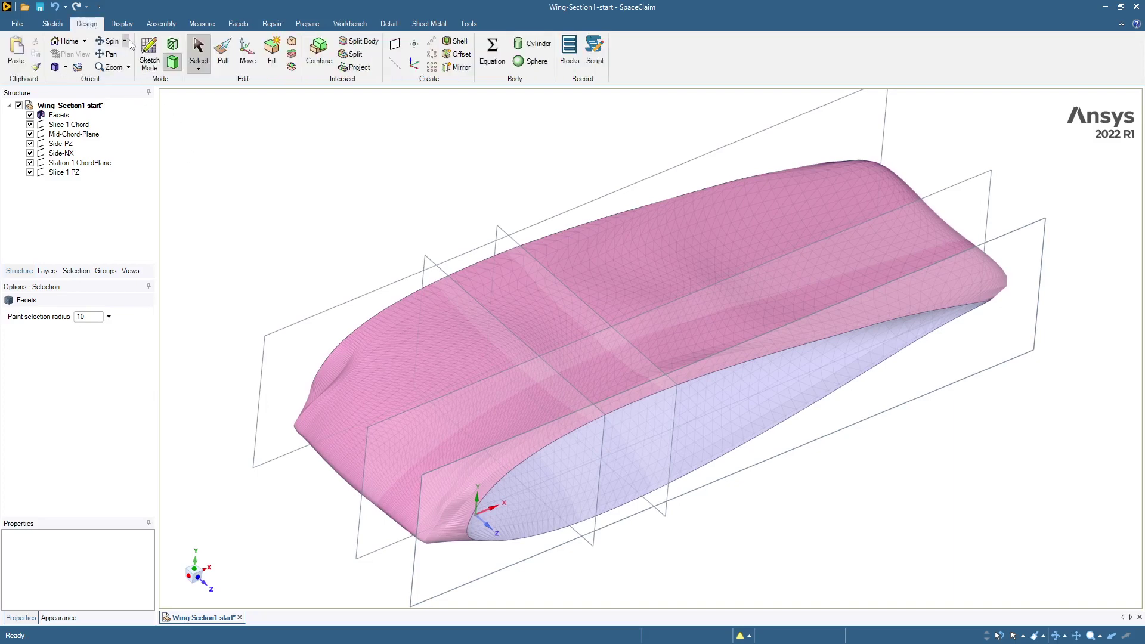
{"action": "left_click", "coordinate": [490, 224]}
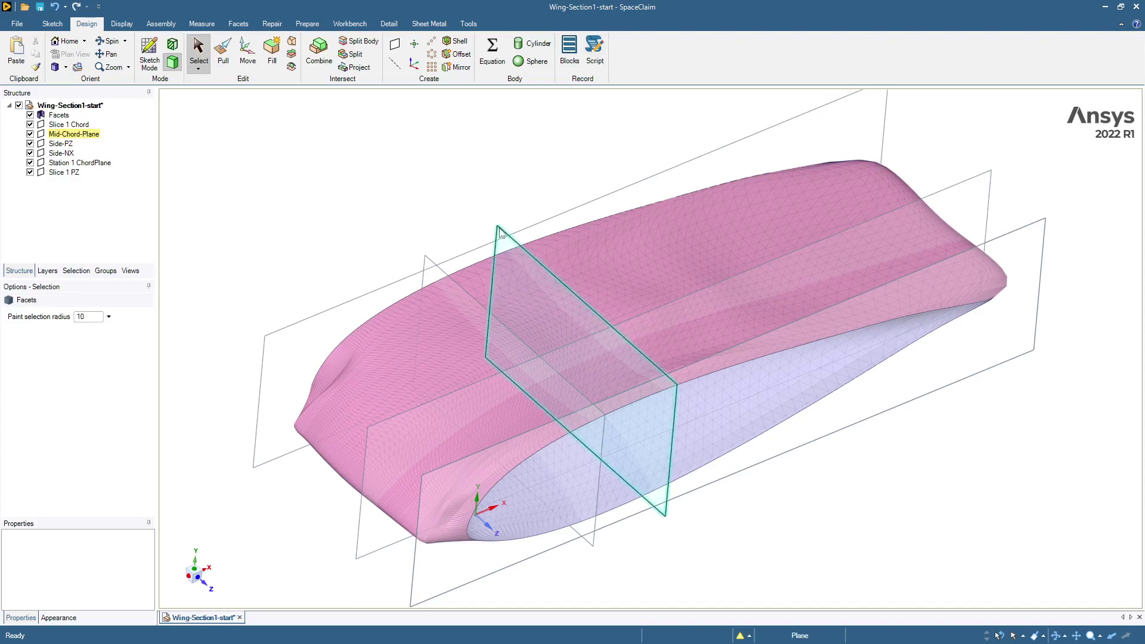
{"action": "left_click", "coordinate": [150, 57]}
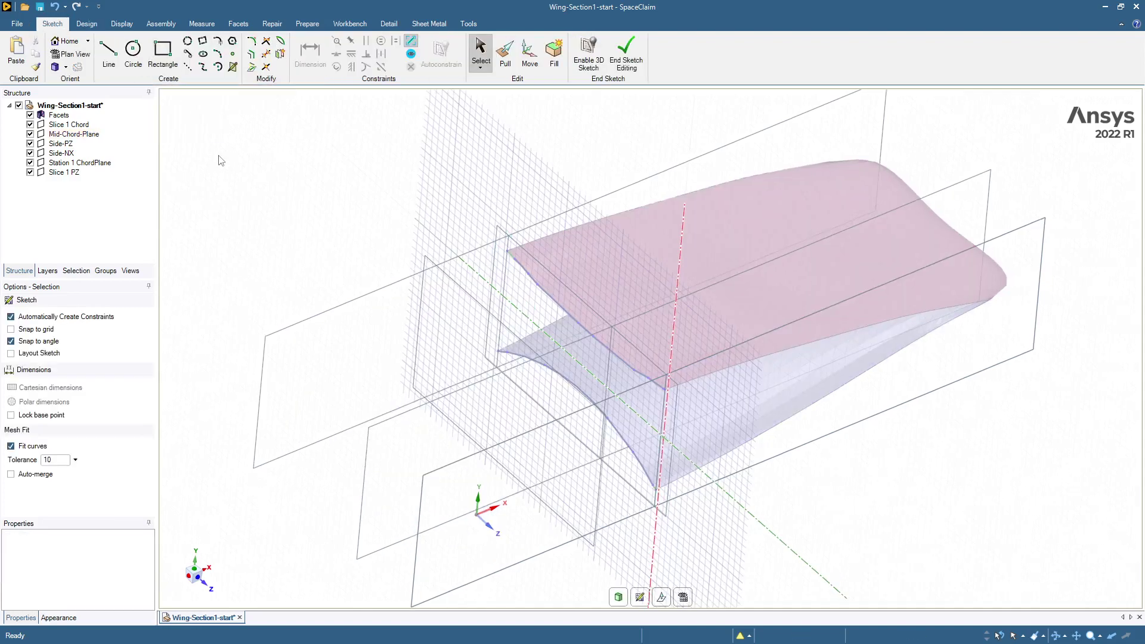
{"action": "left_click", "coordinate": [683, 598]}
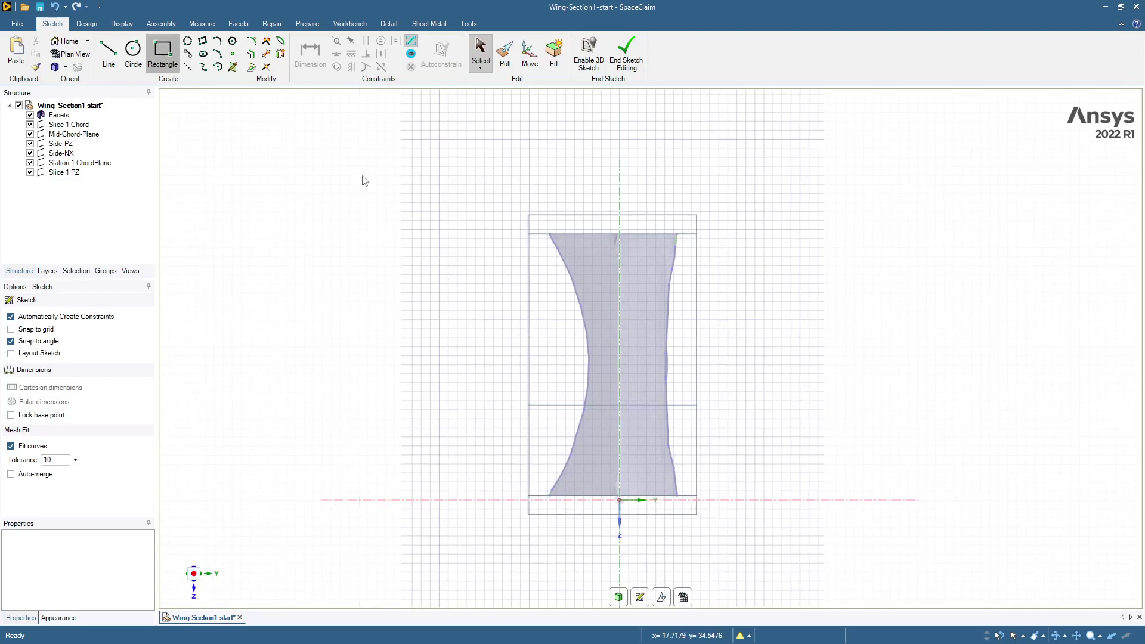
Sketch a rectangle about 17.4 mm by 29 mm enclosing the wing cross-section between the side planes, and convert it to a surface
{"action": "key", "text": "r"}
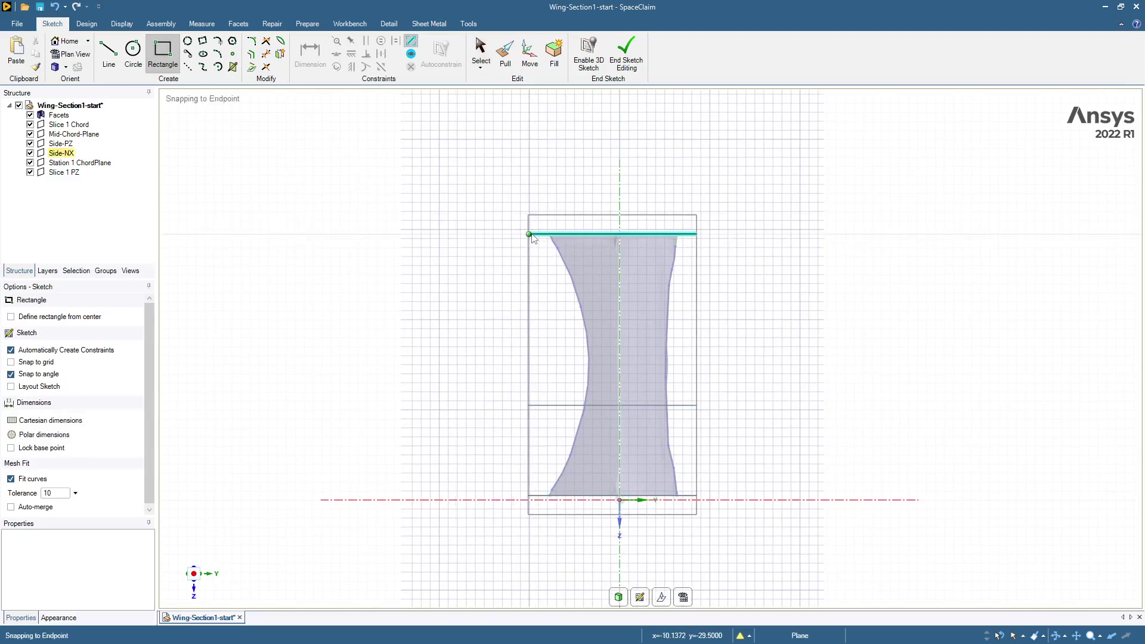
{"action": "left_click", "coordinate": [532, 235]}
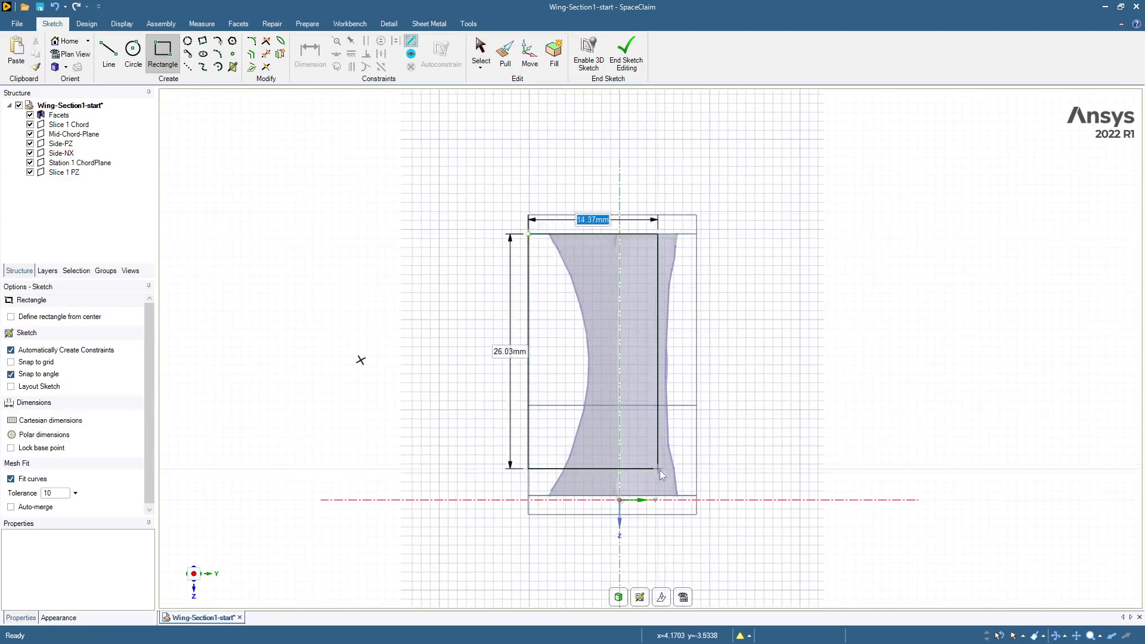
{"action": "scroll", "coordinate": [694, 496], "scroll_direction": "up", "scroll_amount": 3}
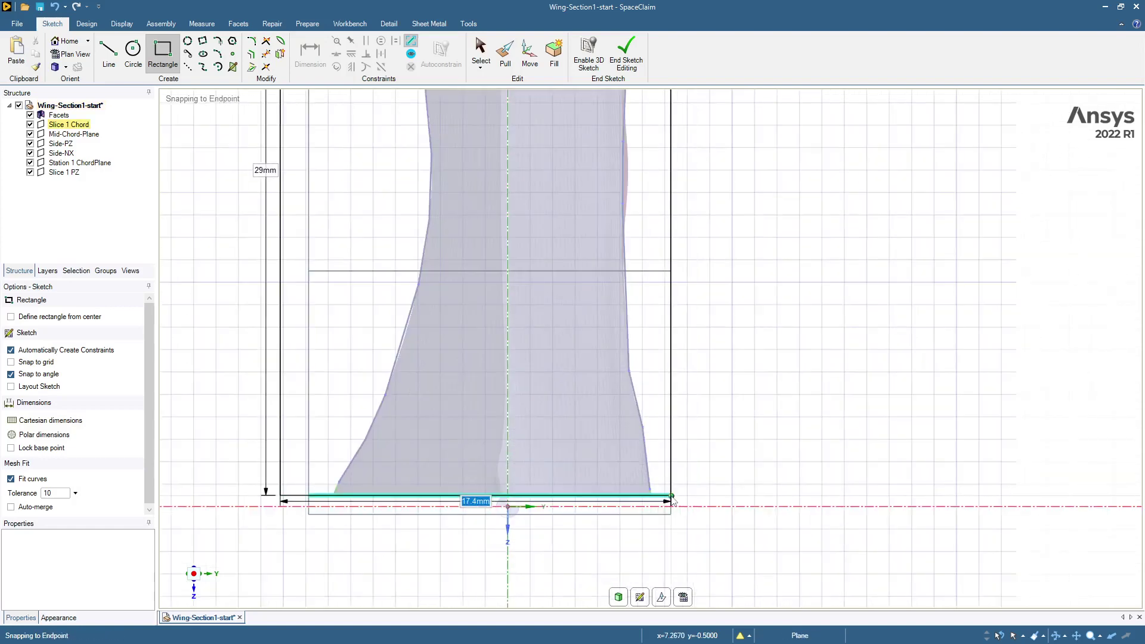
{"action": "left_click", "coordinate": [672, 497]}
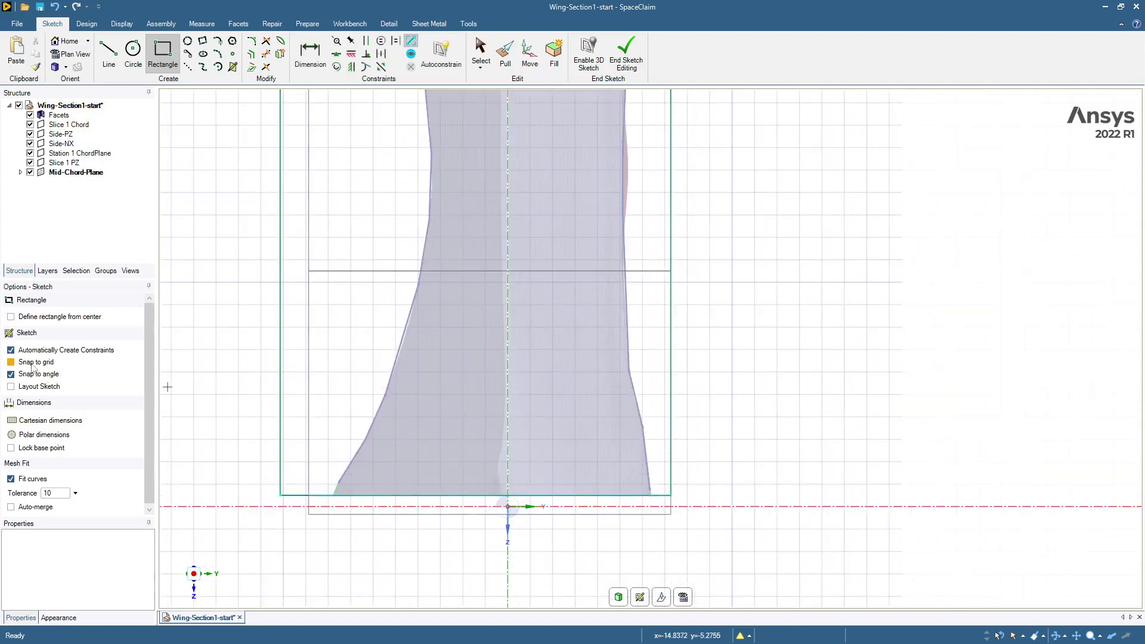
{"action": "scroll", "coordinate": [261, 324], "scroll_direction": "down", "scroll_amount": 3}
{"action": "mouse_move", "coordinate": [272, 324]}
{"action": "middle_mouse_down"}
{"action": "mouse_move", "coordinate": [263, 328]}
{"action": "mouse_move", "coordinate": [281, 349]}
{"action": "mouse_move", "coordinate": [316, 338]}
{"action": "middle_mouse_up"}
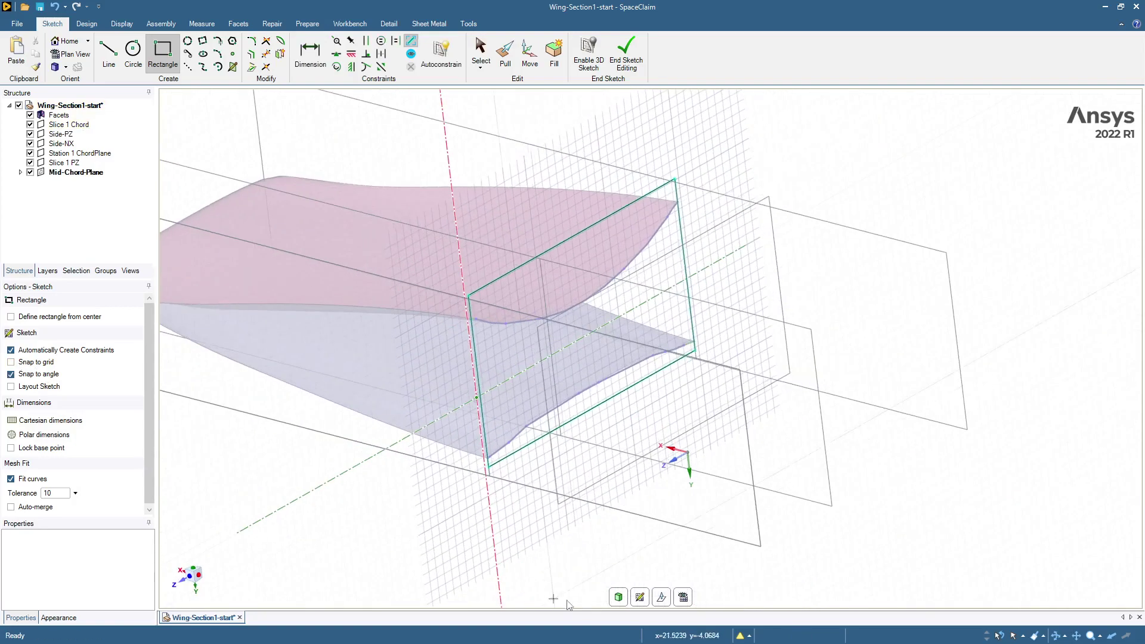
{"action": "left_click", "coordinate": [618, 599]}
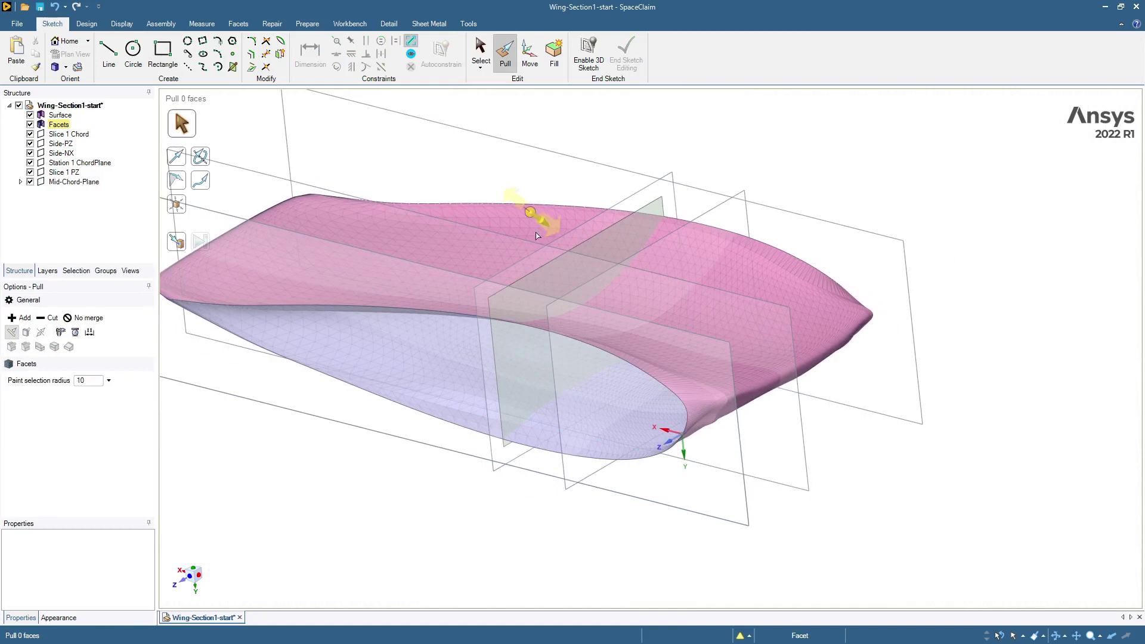
Pull the rectangular surface equally in both directions into a solid block about 115 mm long around the wing section
{"action": "left_click", "coordinate": [566, 280]}
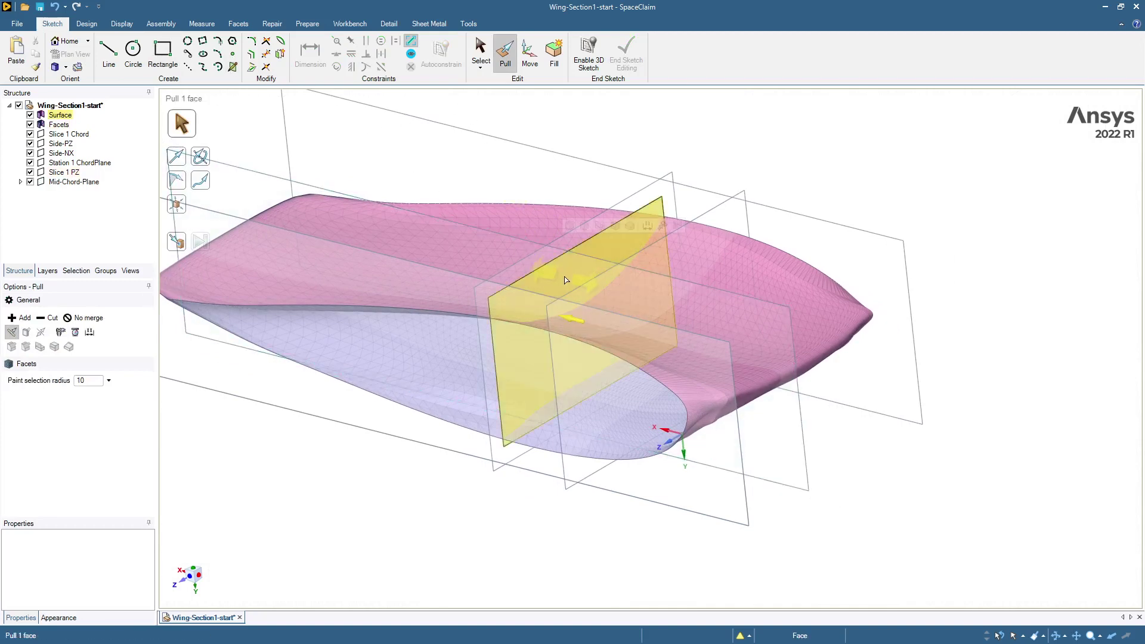
{"action": "left_click", "coordinate": [561, 280]}
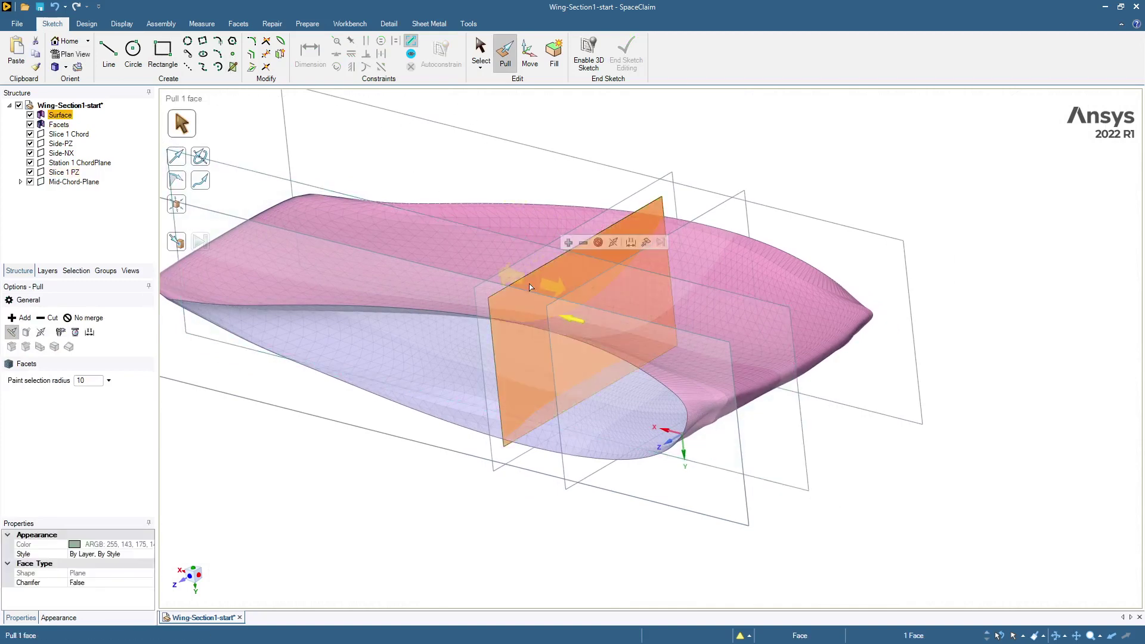
{"action": "left_click", "coordinate": [42, 333]}
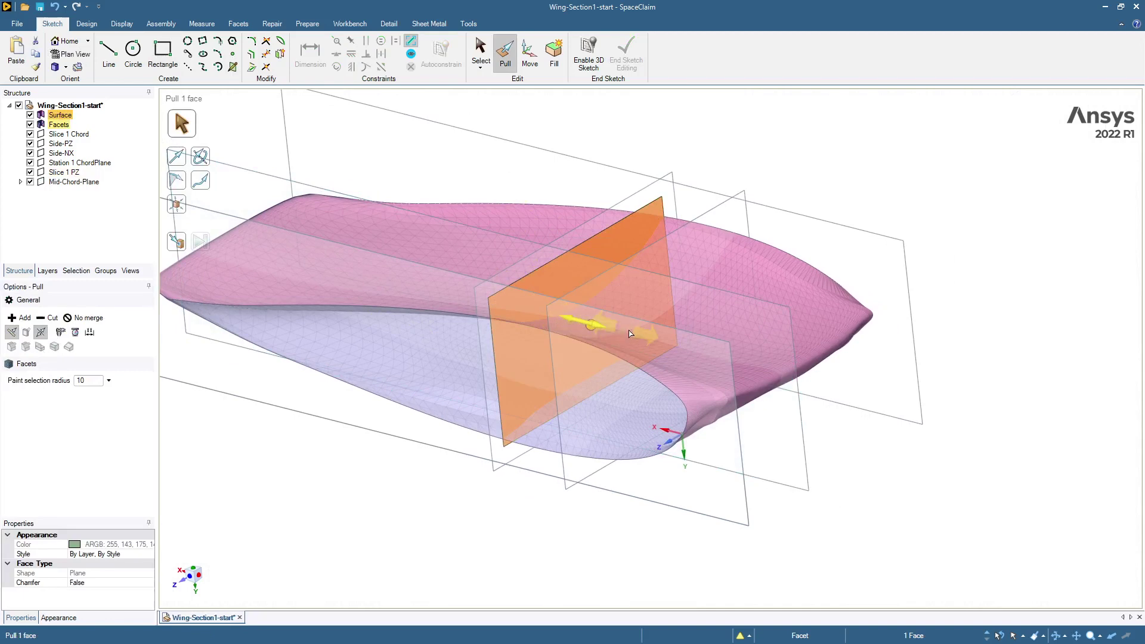
{"action": "left_click_drag", "start_coordinate": [629, 333], "coordinate": [1008, 442]}
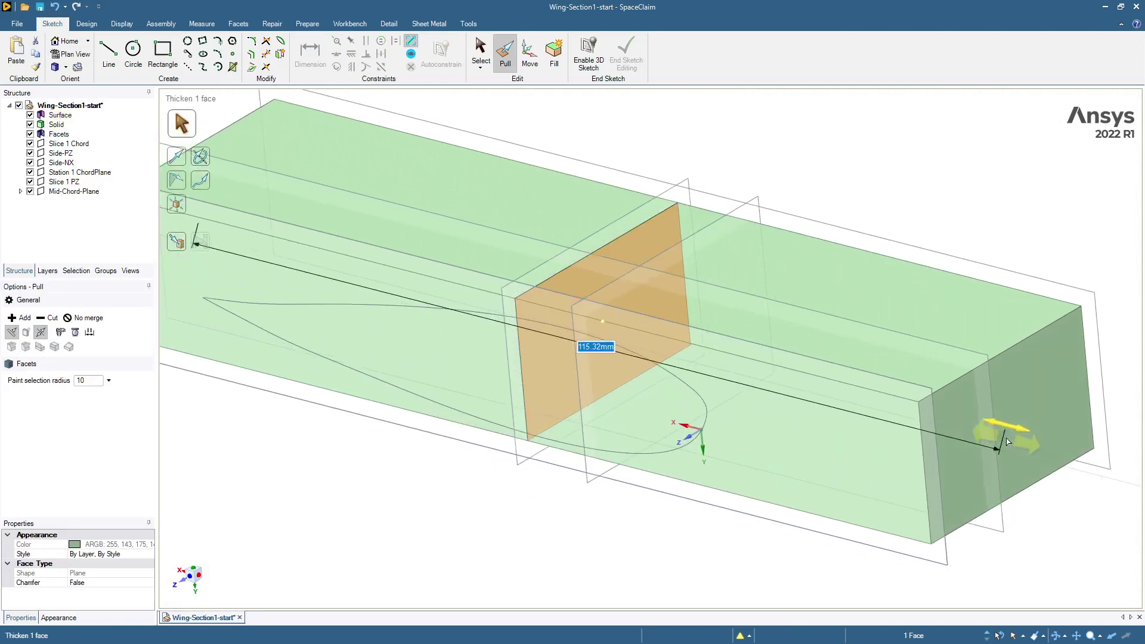
{"action": "scroll", "coordinate": [1008, 441], "scroll_direction": "down", "scroll_amount": 3}
{"action": "middle_click_drag", "start_coordinate": [1008, 441], "coordinate": [1083, 450]}
{"action": "left_click", "coordinate": [271, 447]}
Extend the block's end face beyond the trailing edge by about 18.4 mm along +X
{"action": "middle_click_drag", "start_coordinate": [269, 445], "coordinate": [306, 310]}
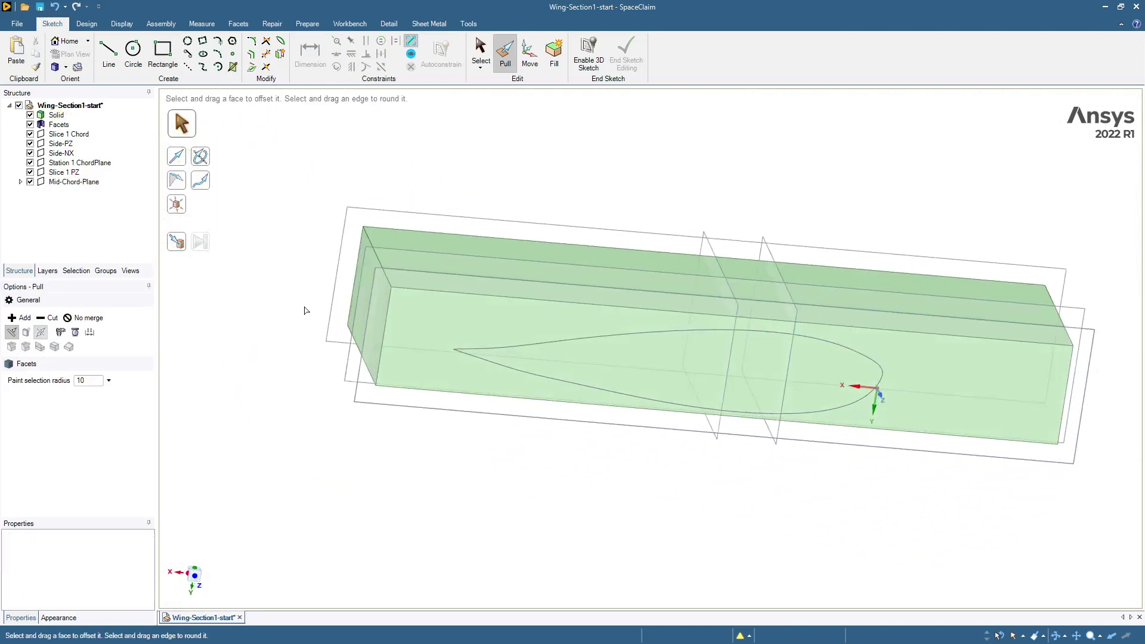
{"action": "left_click", "coordinate": [364, 321]}
{"action": "left_click", "coordinate": [366, 321]}
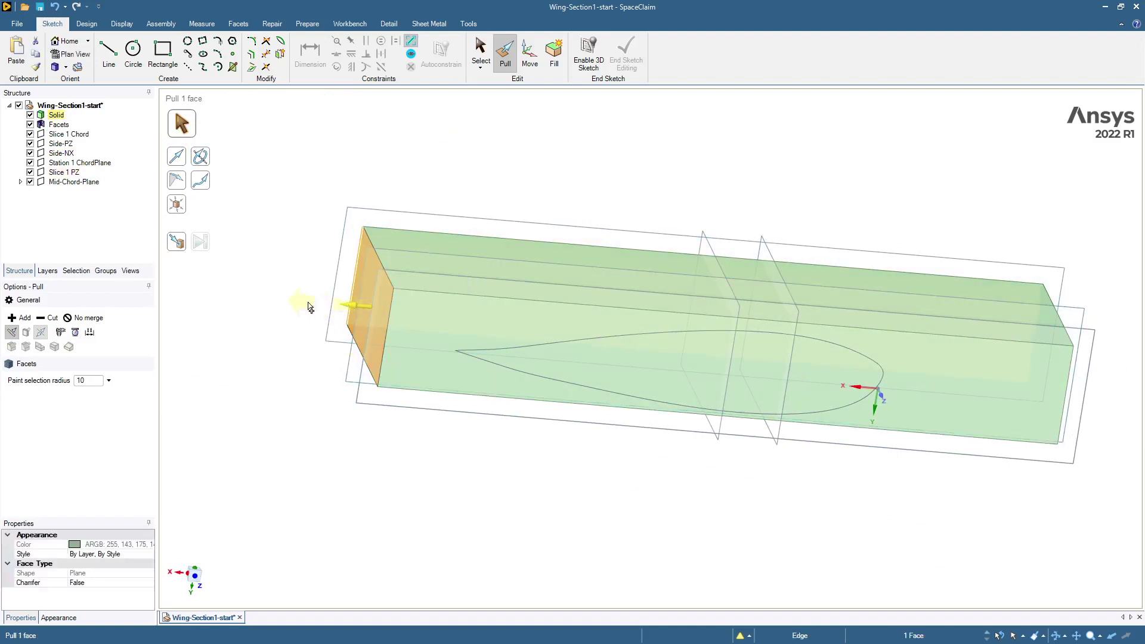
{"action": "left_click_drag", "start_coordinate": [310, 307], "coordinate": [346, 459]}
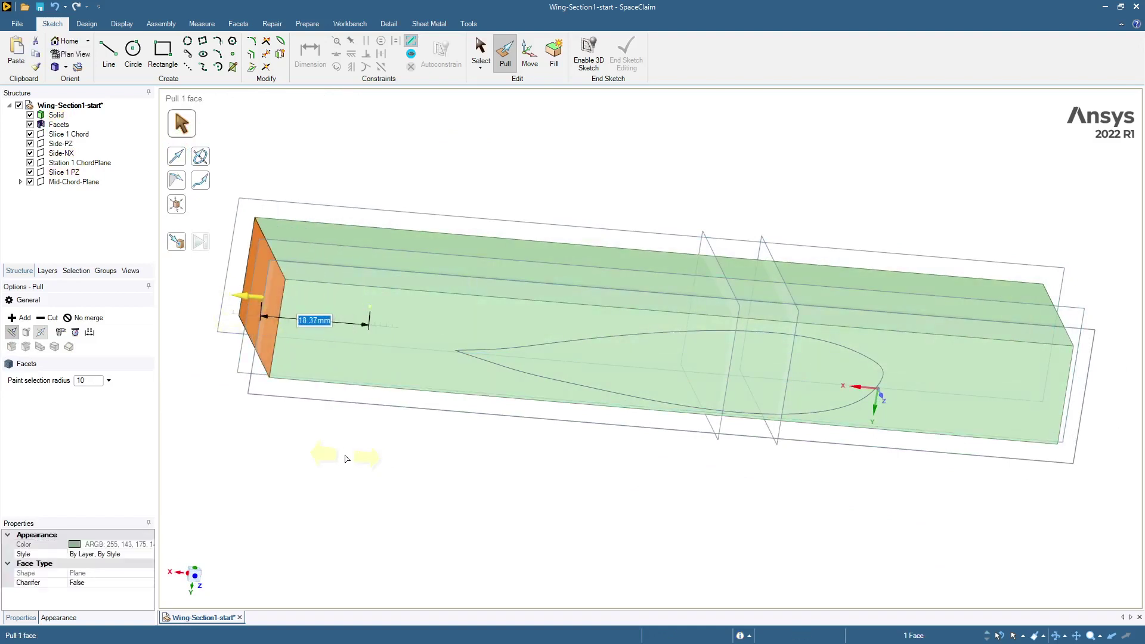
{"action": "left_click", "coordinate": [347, 458]}
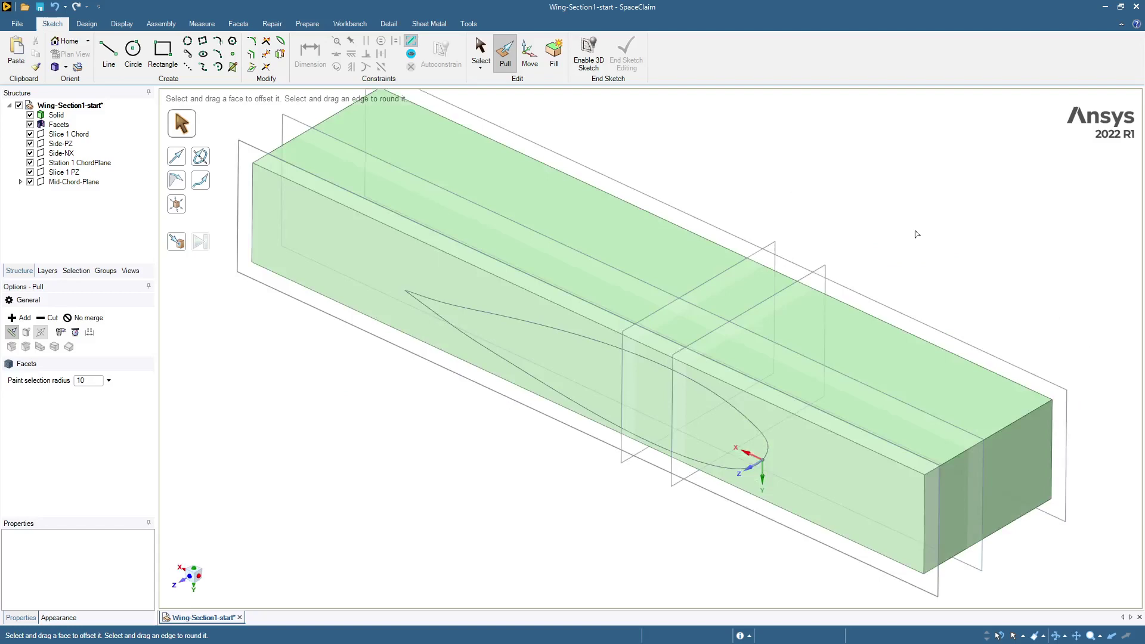
Pull the block's -Y face outward about 17.8 mm and the opposite +Y face outward about 13 mm
{"action": "left_click", "coordinate": [861, 328]}
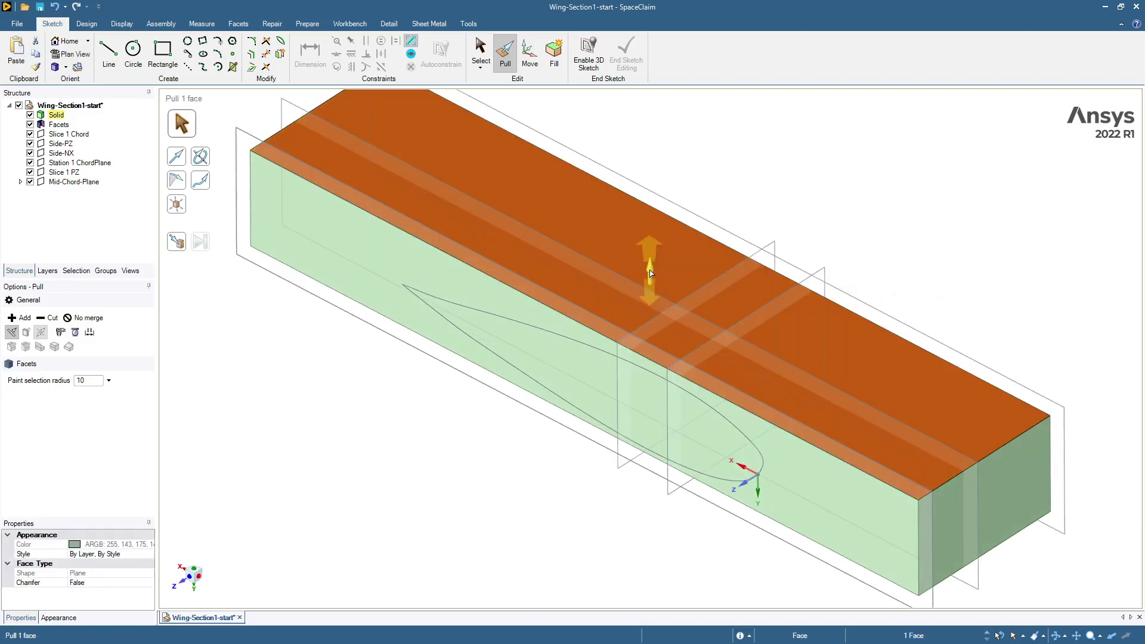
{"action": "left_click_drag", "start_coordinate": [649, 273], "coordinate": [661, 172]}
{"action": "middle_click_drag", "start_coordinate": [565, 314], "coordinate": [488, 509]}
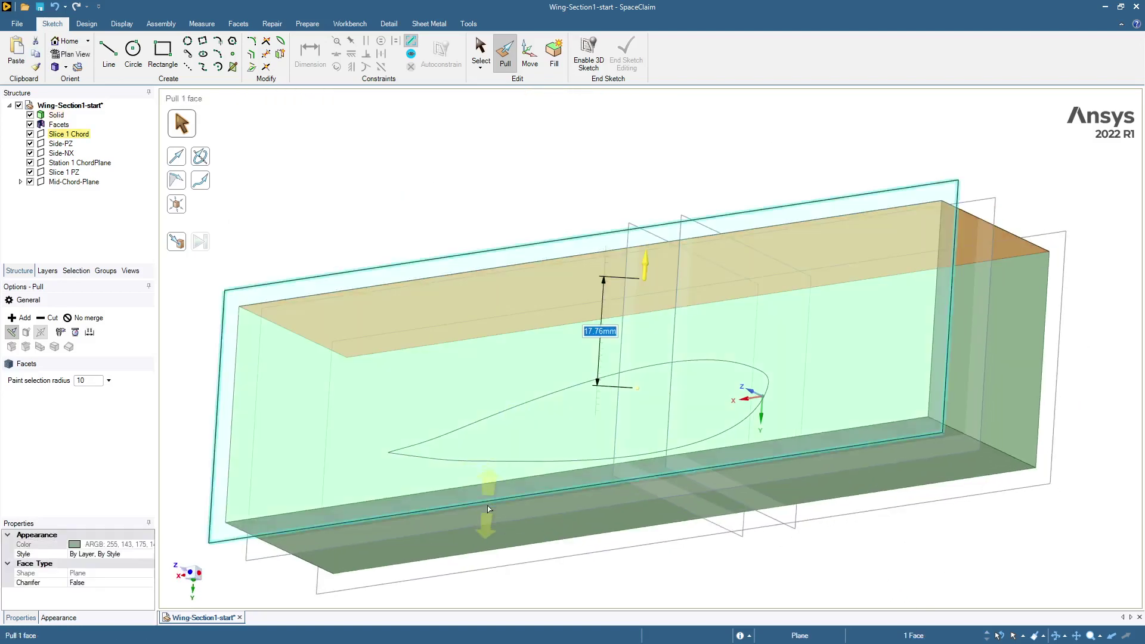
{"action": "left_click", "coordinate": [596, 516]}
{"action": "left_click_drag", "start_coordinate": [629, 518], "coordinate": [626, 583]}
{"action": "middle_click_drag", "start_coordinate": [537, 287], "coordinate": [335, 299]}
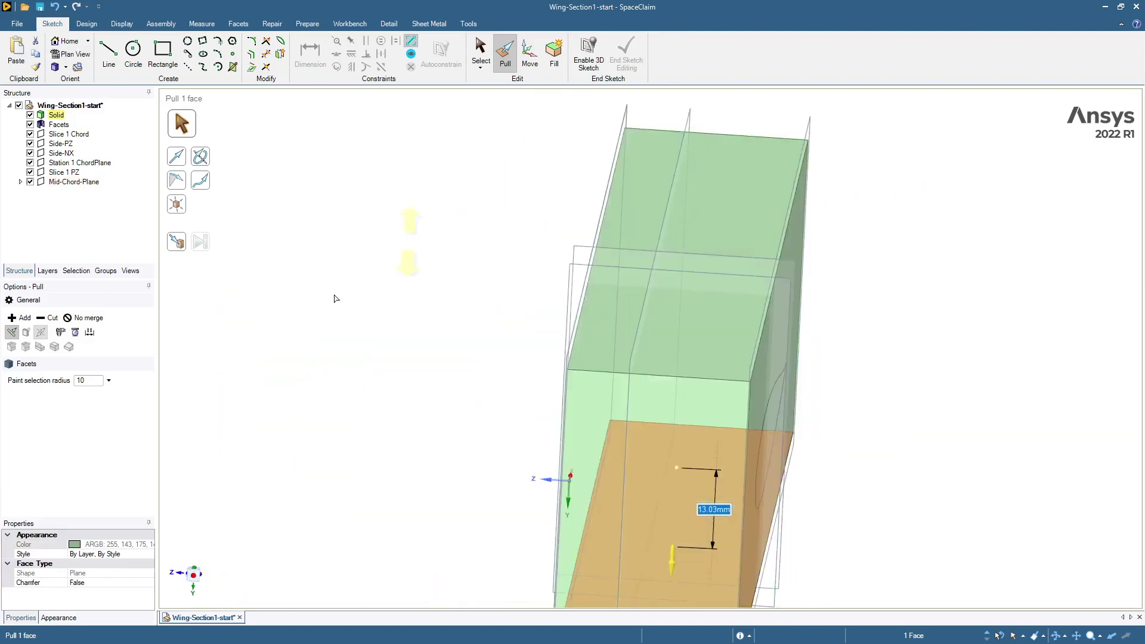
{"action": "left_click", "coordinate": [336, 299]}
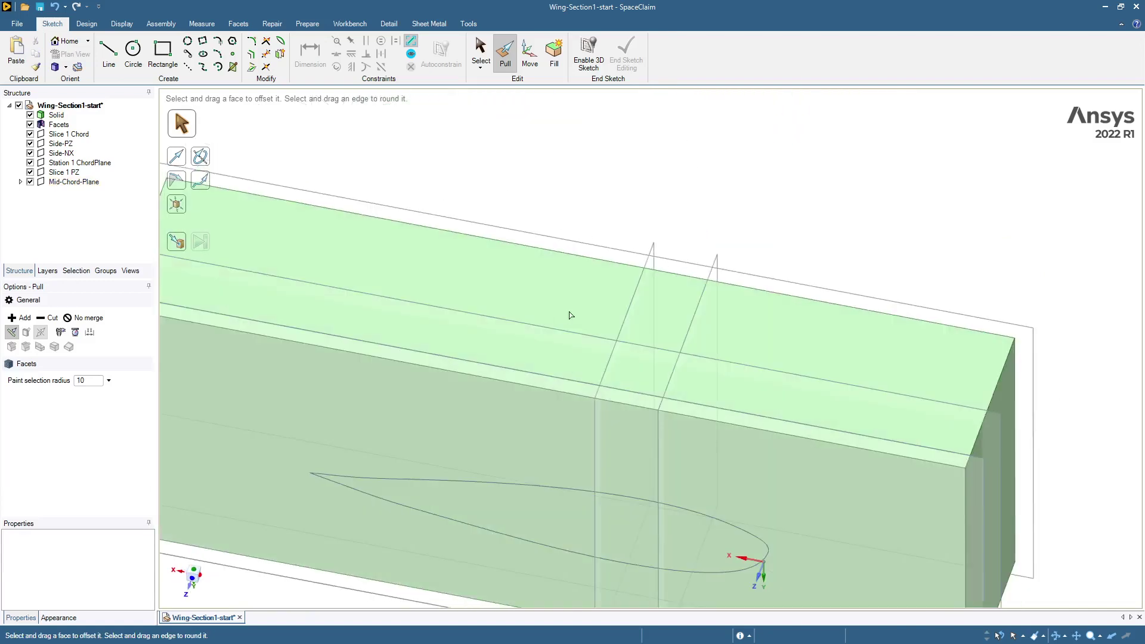
Split the enclosure block into two bodies using the chordwise plane that lies between the two side planes
{"action": "left_click", "coordinate": [564, 323]}
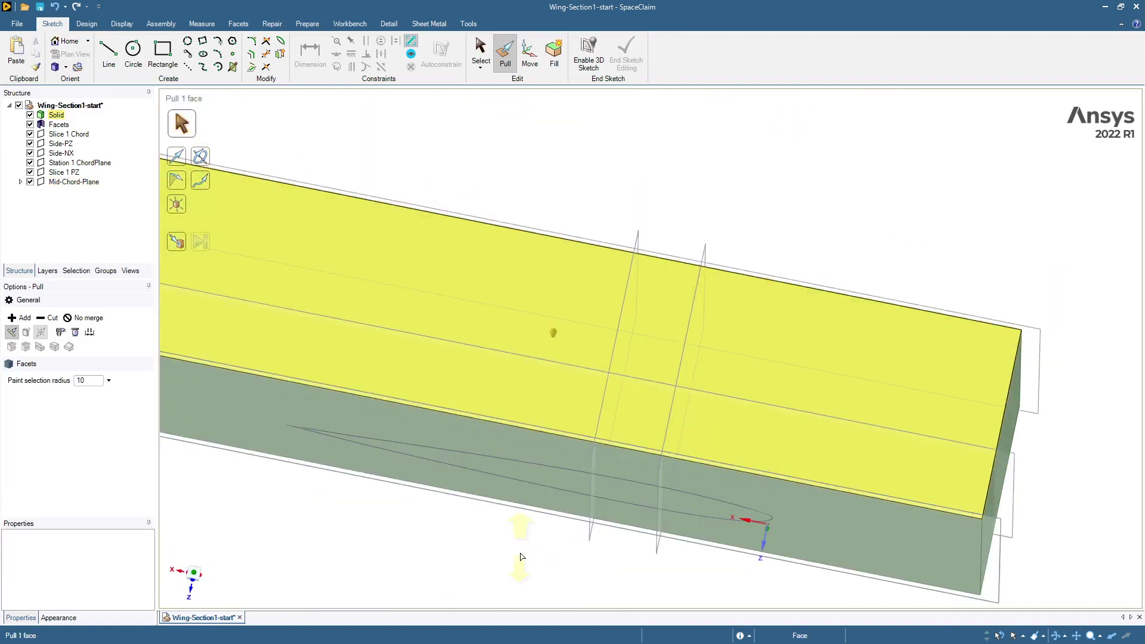
{"action": "left_click", "coordinate": [521, 559]}
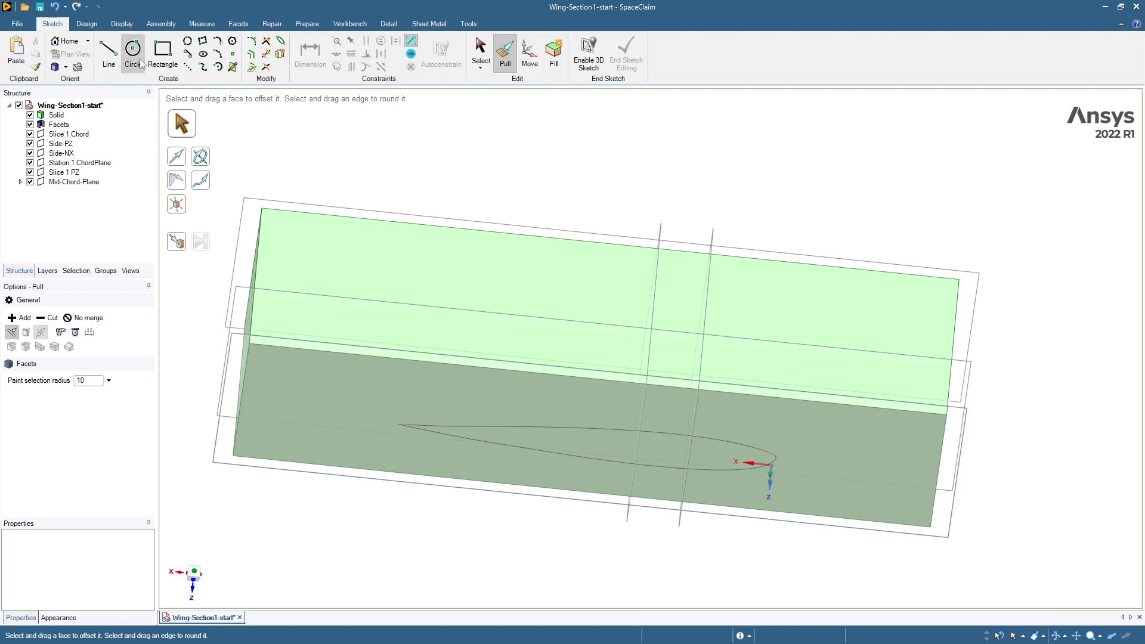
{"action": "left_click", "coordinate": [87, 25]}
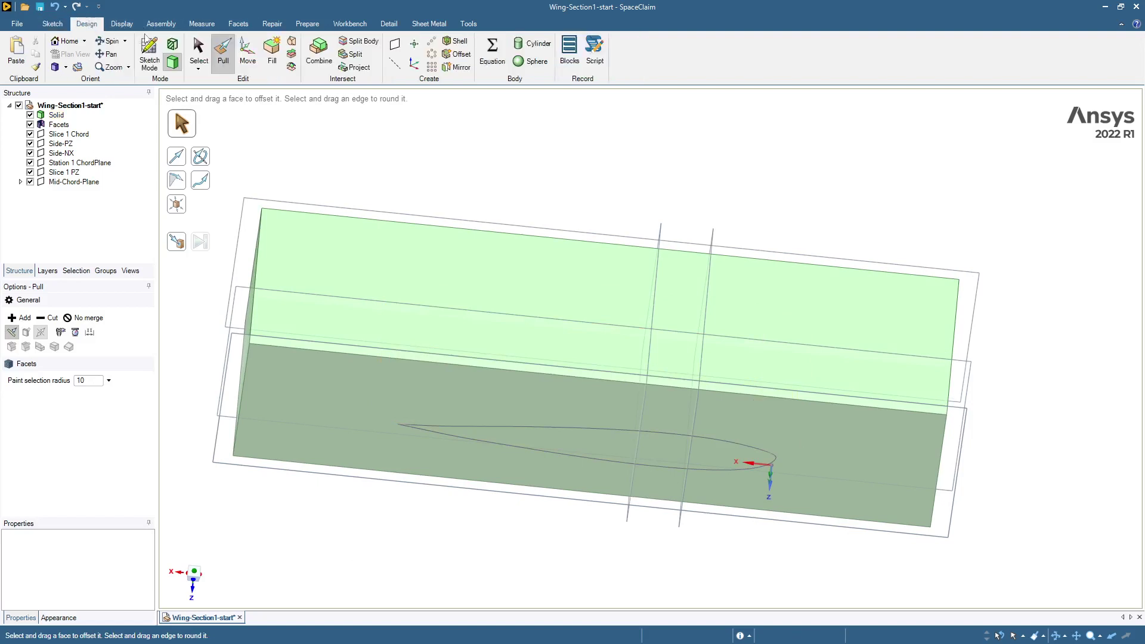
{"action": "left_click", "coordinate": [347, 42]}
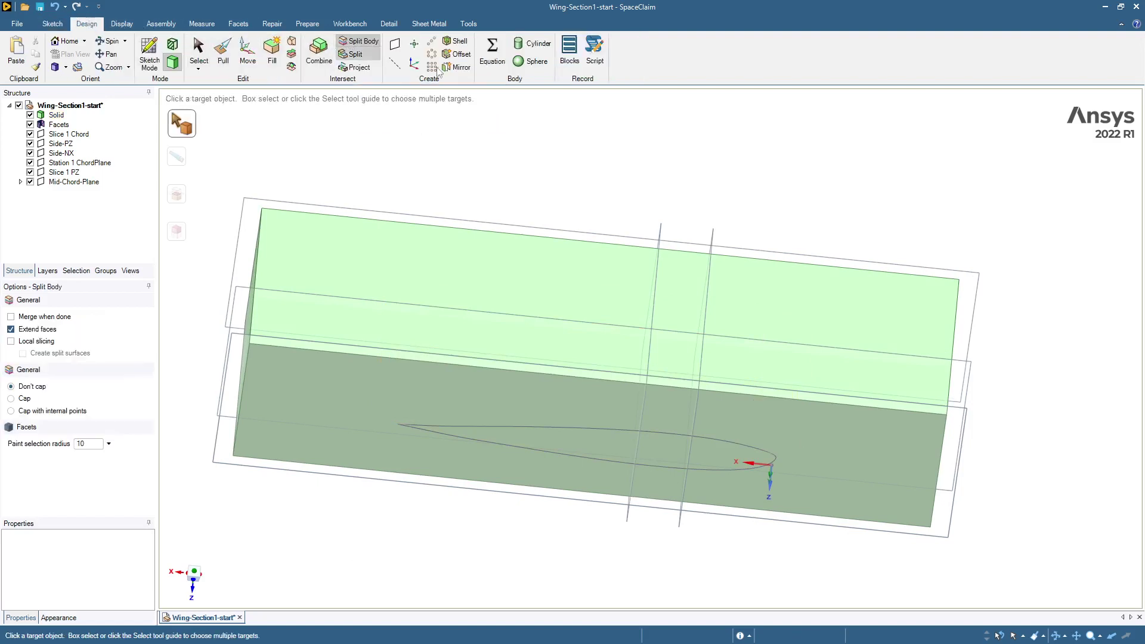
{"action": "left_click", "coordinate": [829, 285]}
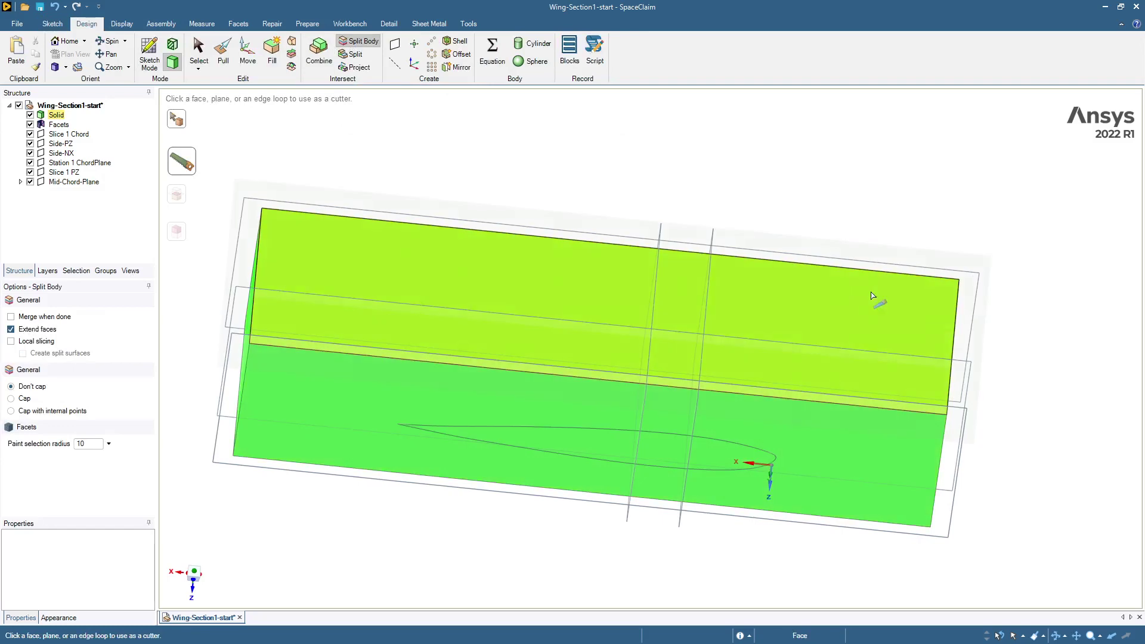
{"action": "left_click", "coordinate": [972, 366]}
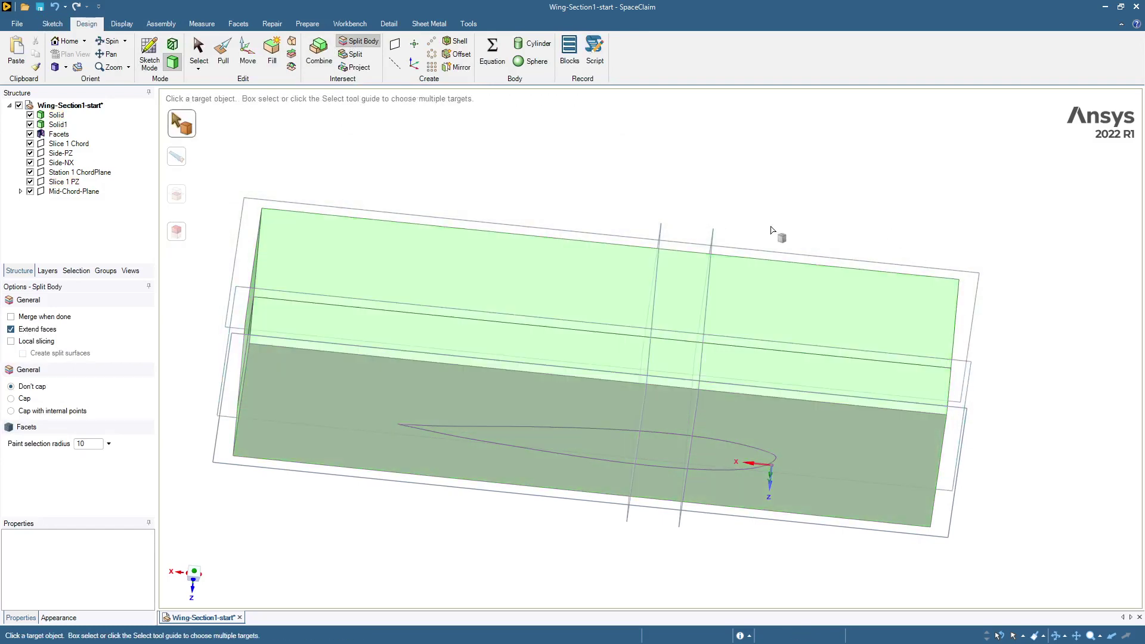
{"action": "left_click", "coordinate": [695, 281]}
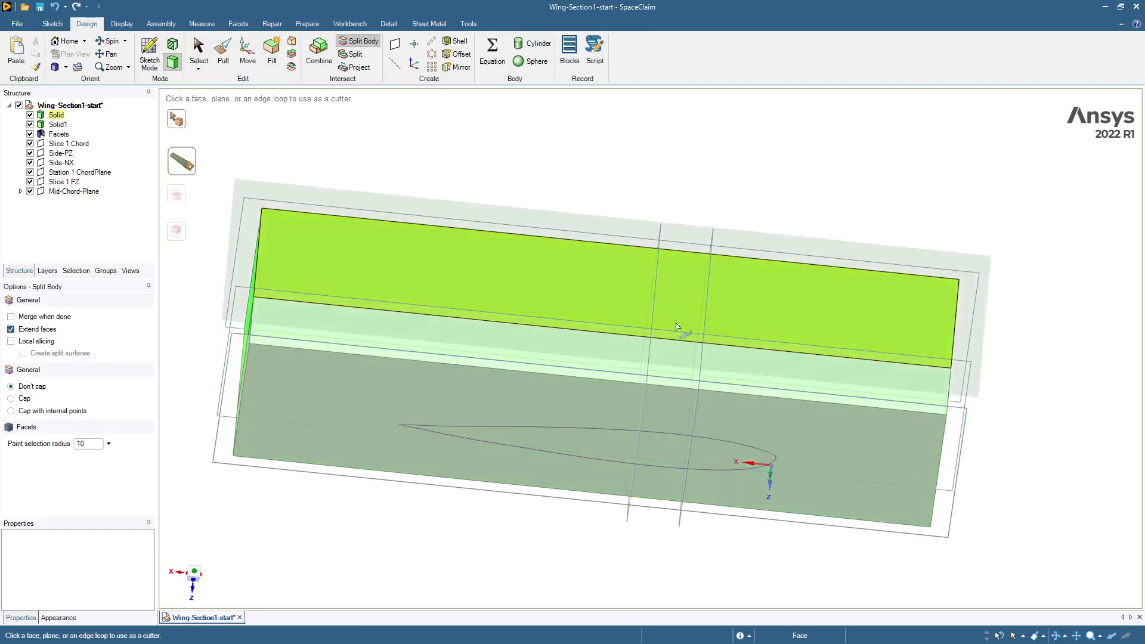
{"action": "left_click", "coordinate": [416, 587]}
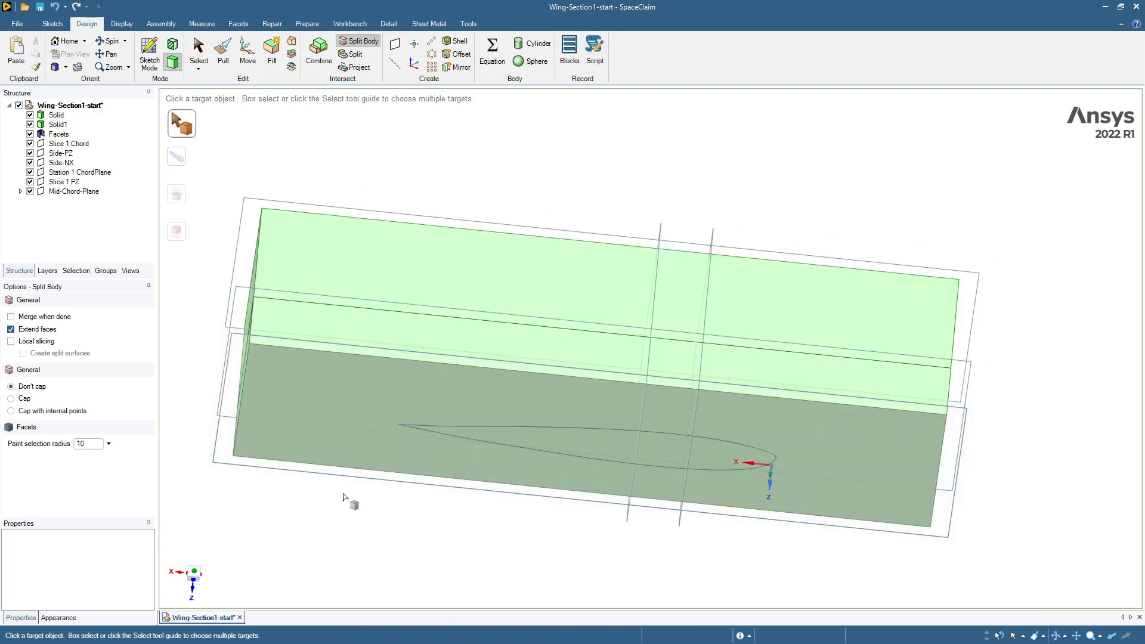
Split the +Z body at the Mid-Chord-Plane, and split its leading-edge portion again at the adjacent parallel plane to isolate a narrow column
{"action": "left_click", "coordinate": [564, 365]}
{"action": "left_click", "coordinate": [650, 363]}
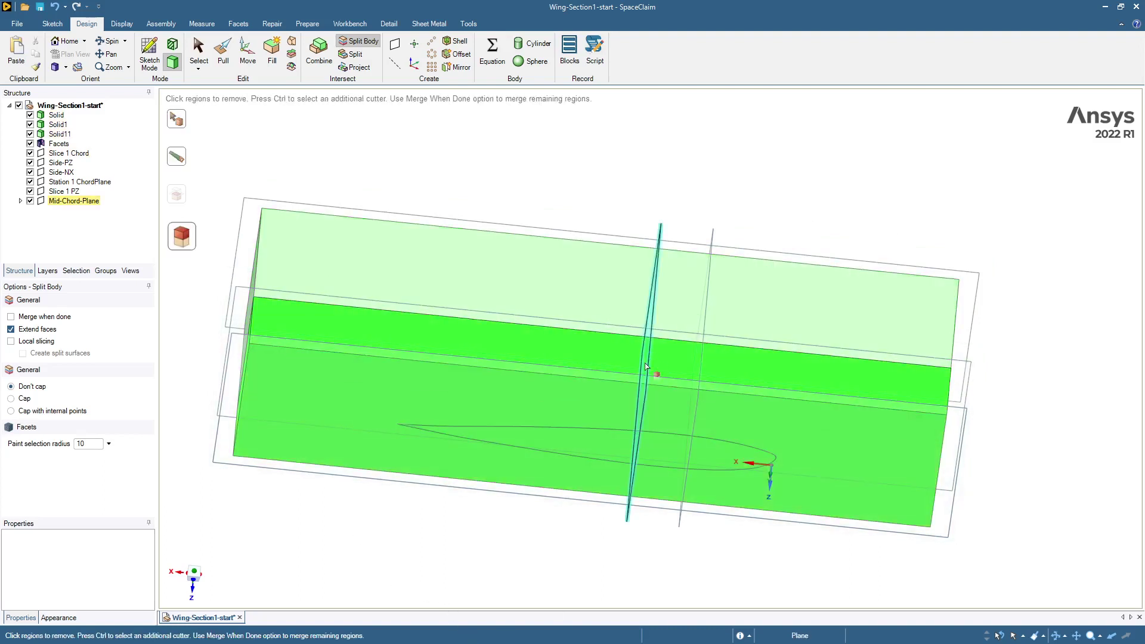
{"action": "left_click", "coordinate": [409, 549]}
{"action": "left_click", "coordinate": [678, 373]}
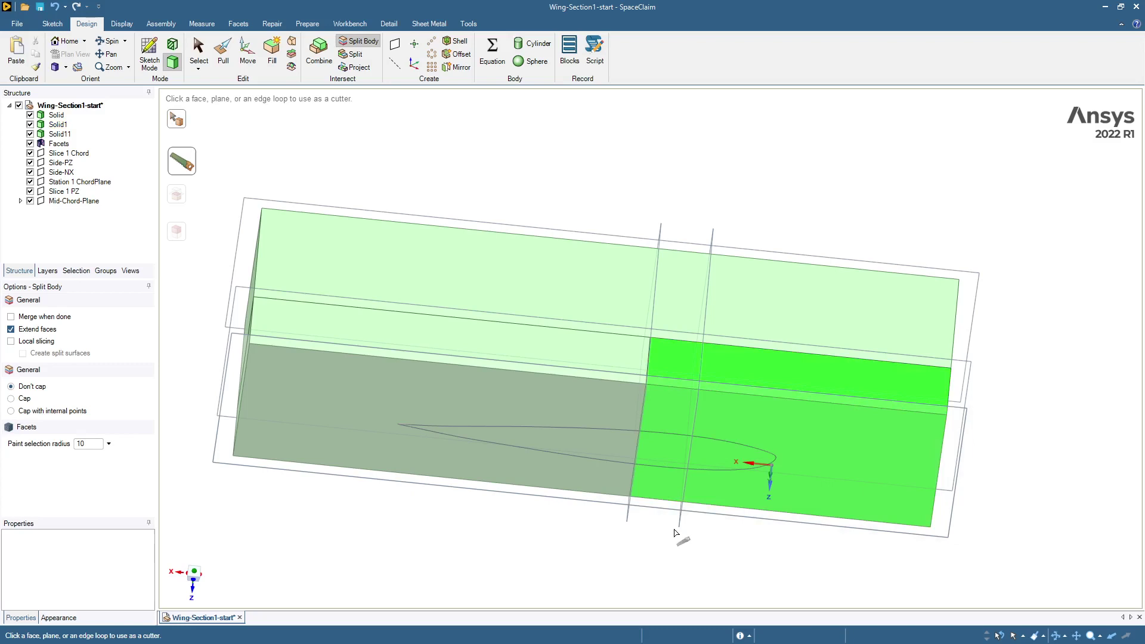
{"action": "left_click", "coordinate": [682, 529]}
{"action": "left_click", "coordinate": [596, 558]}
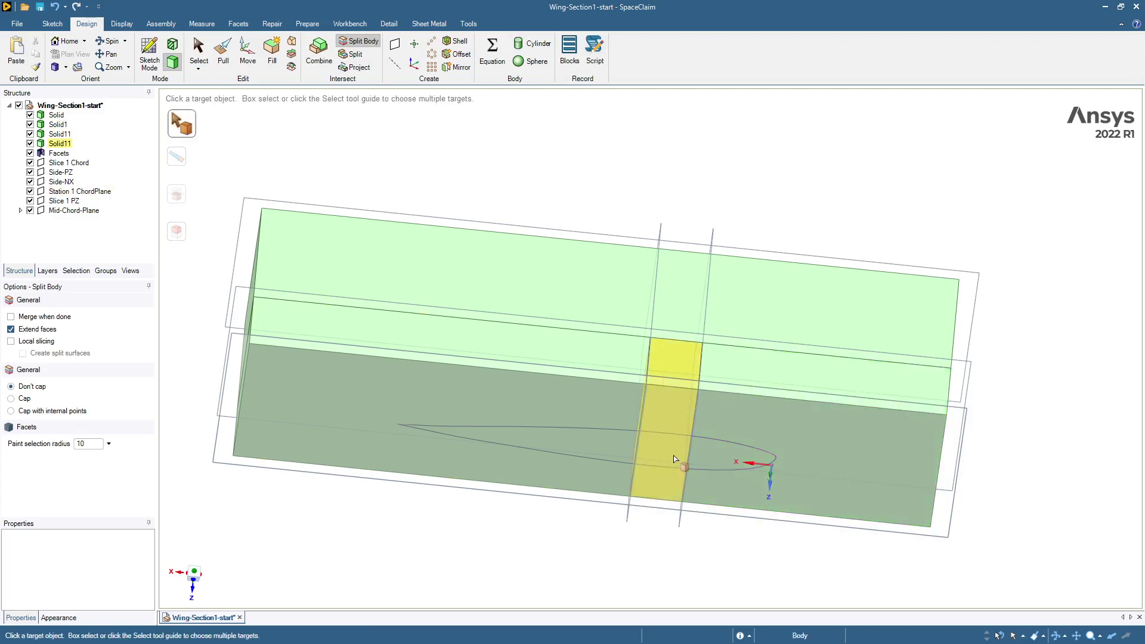
Hide the three larger split bodies, keeping only the narrow column and the wing facets shown
{"action": "left_click", "coordinate": [30, 114]}
{"action": "left_click", "coordinate": [30, 124]}
{"action": "left_click", "coordinate": [29, 134]}
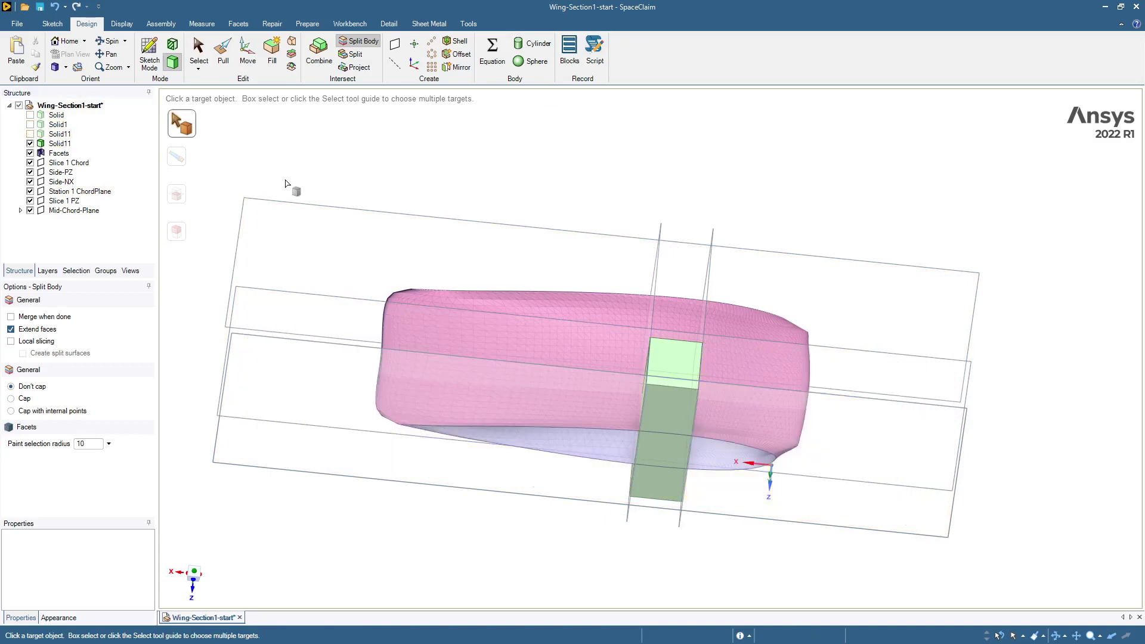
{"action": "middle_click_drag", "start_coordinate": [326, 144], "coordinate": [327, 202]}
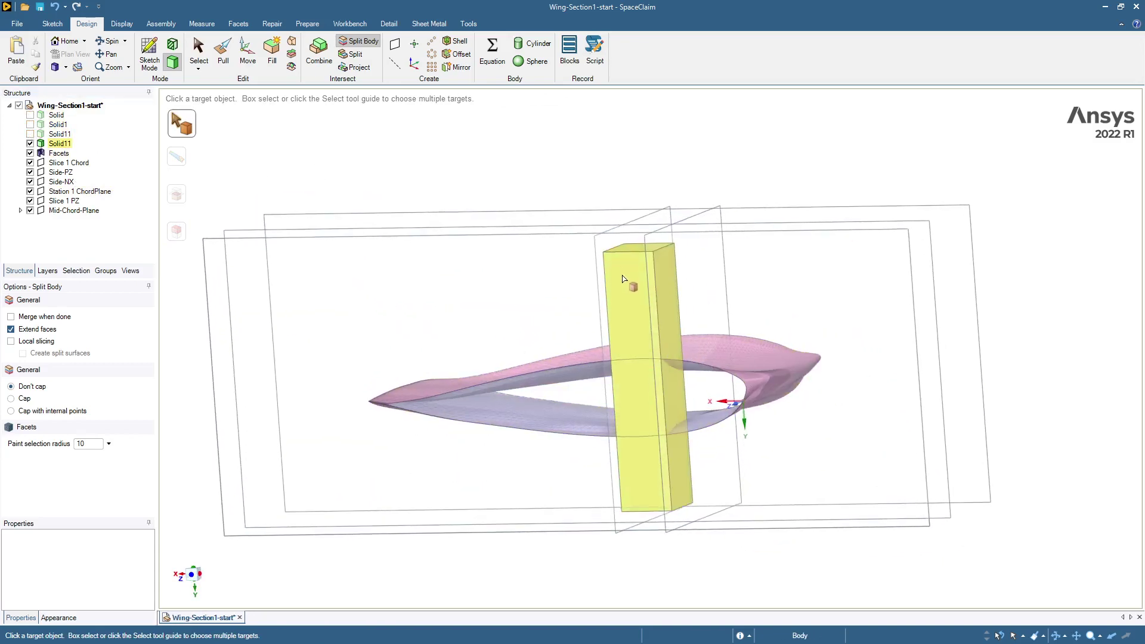
{"action": "middle_click_drag", "start_coordinate": [622, 280], "coordinate": [601, 384]}
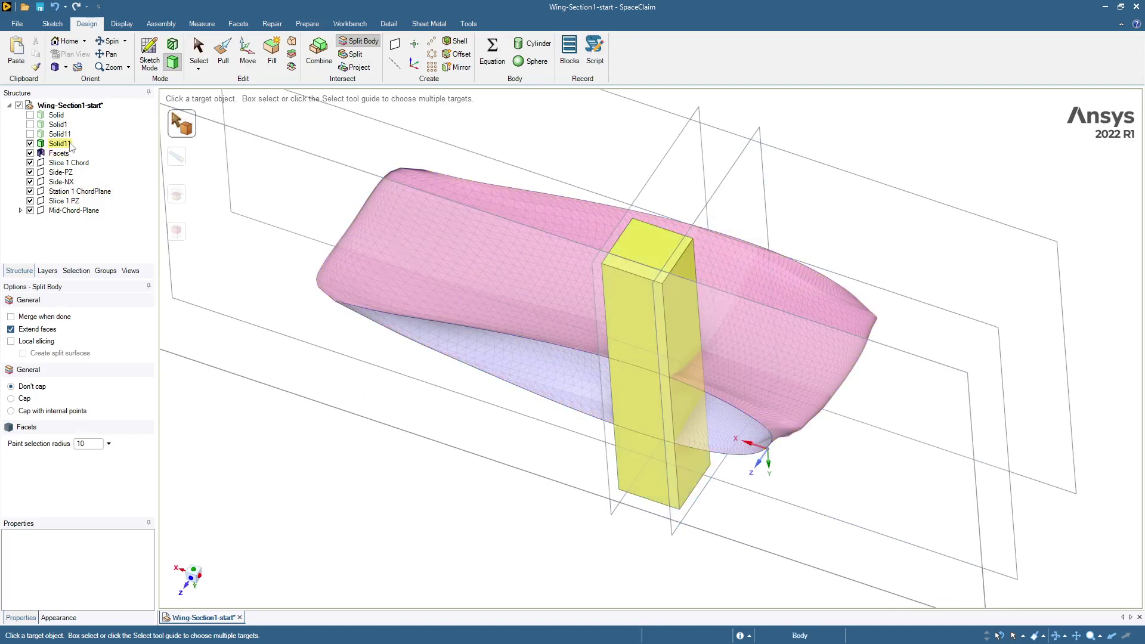
Rename the narrow column body as air1
{"action": "key", "text": "s"}
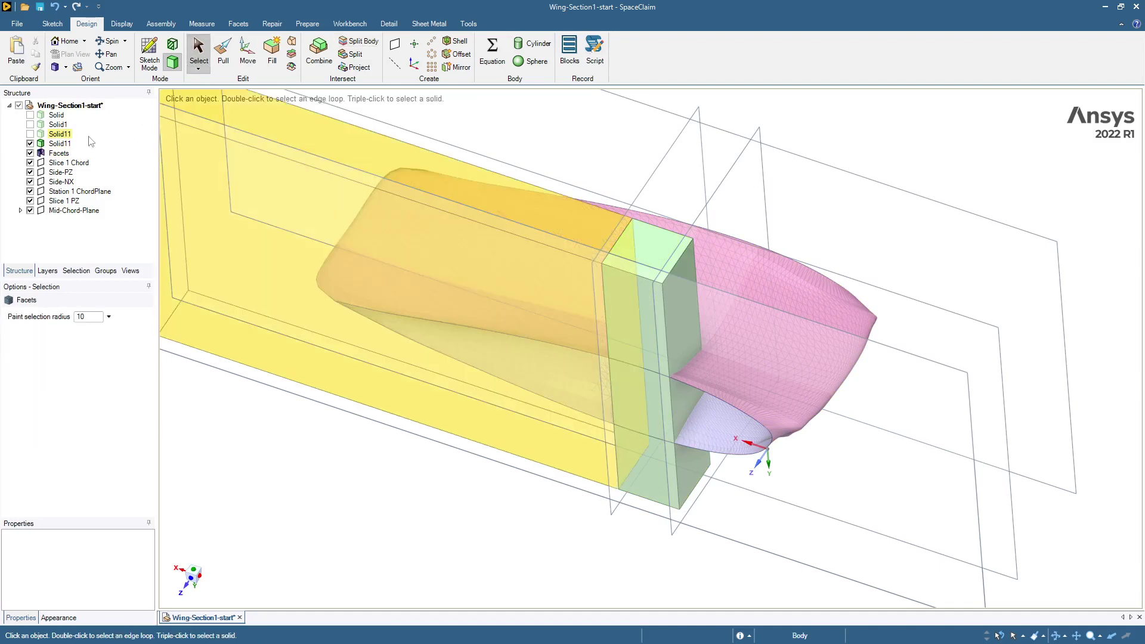
{"action": "left_click", "coordinate": [60, 143]}
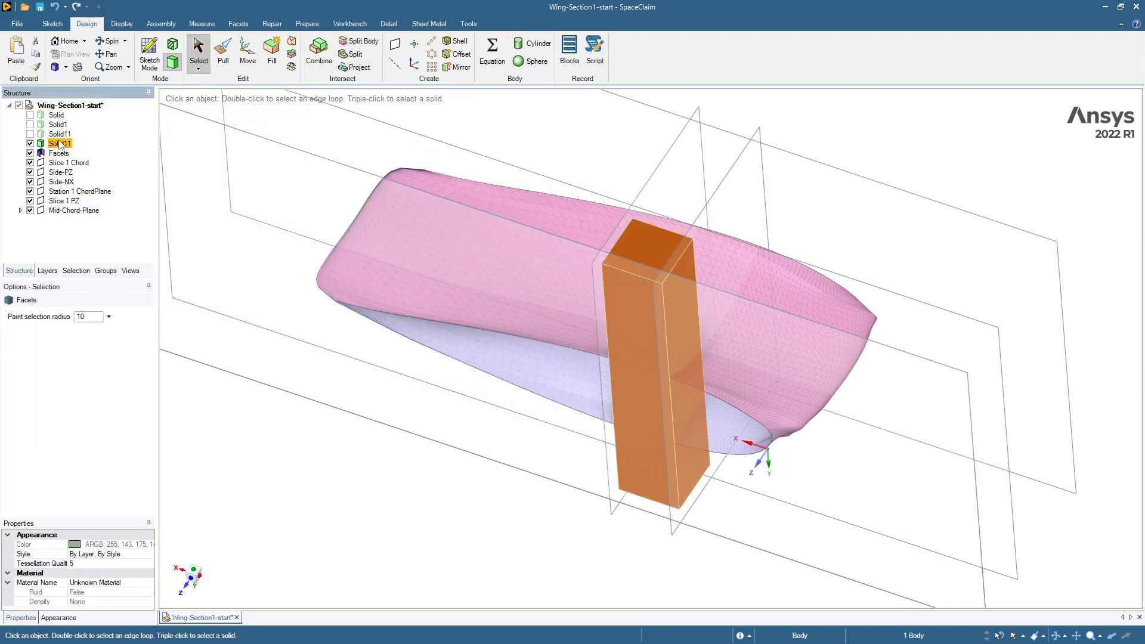
{"action": "left_click", "coordinate": [60, 143]}
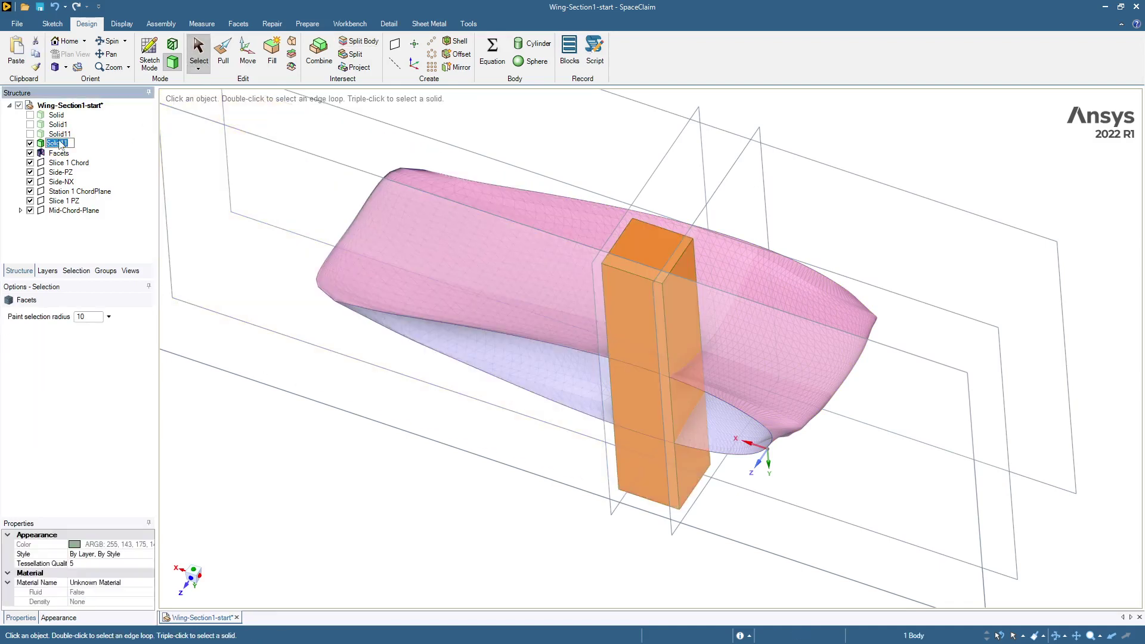
{"action": "type", "text": "air"}
{"action": "key", "text": "Return"}
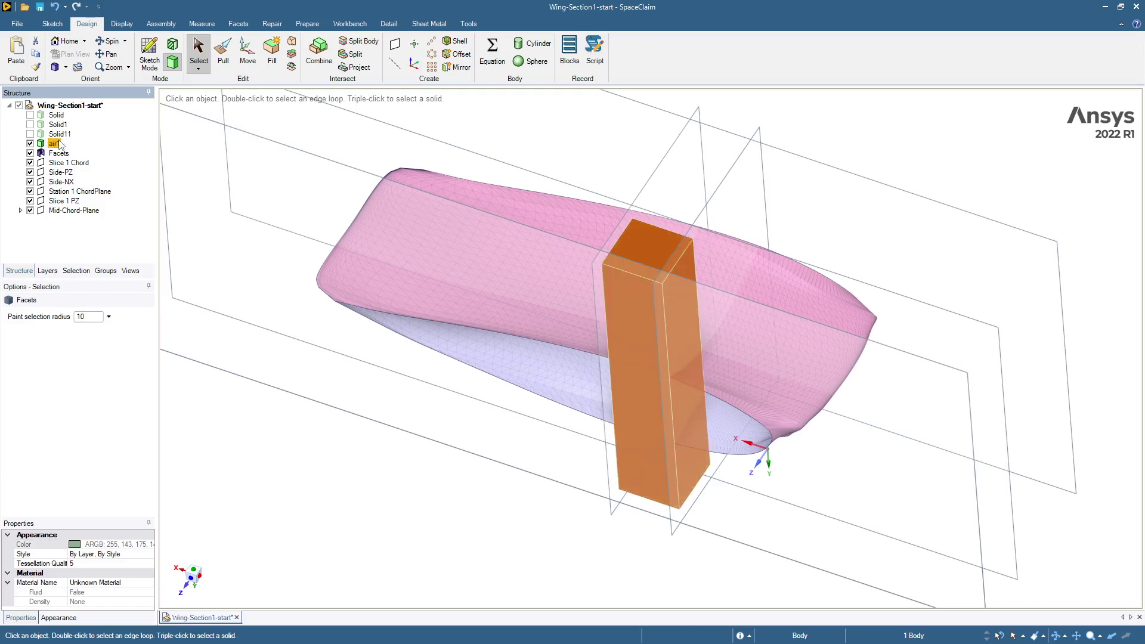
{"action": "left_click", "coordinate": [59, 154]}
{"action": "left_click", "coordinate": [64, 226]}
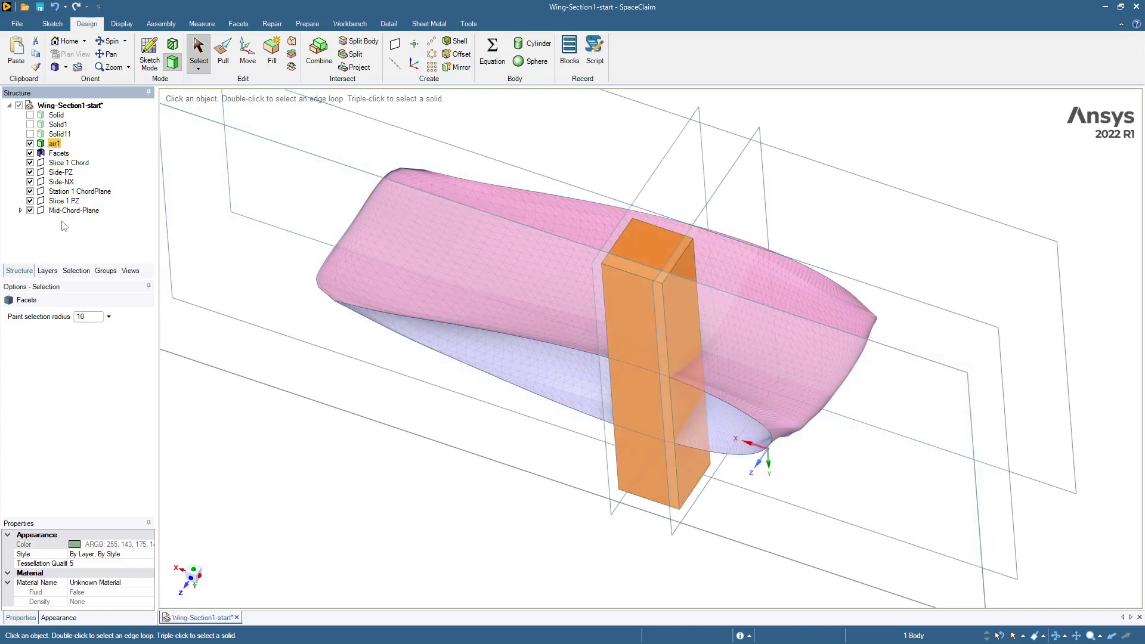
Hide the air1 body so that only the wing facets and the planes are shown
{"action": "left_click", "coordinate": [30, 143]}
{"action": "middle_click", "coordinate": [519, 293]}
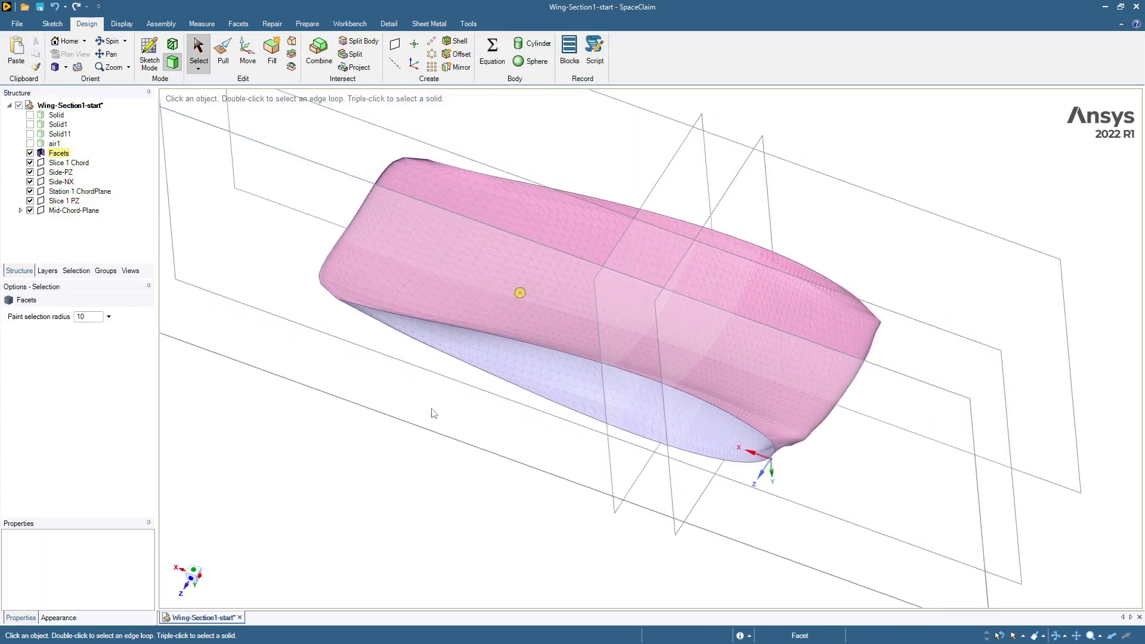
{"action": "middle_click_drag", "start_coordinate": [239, 404], "coordinate": [468, 238]}
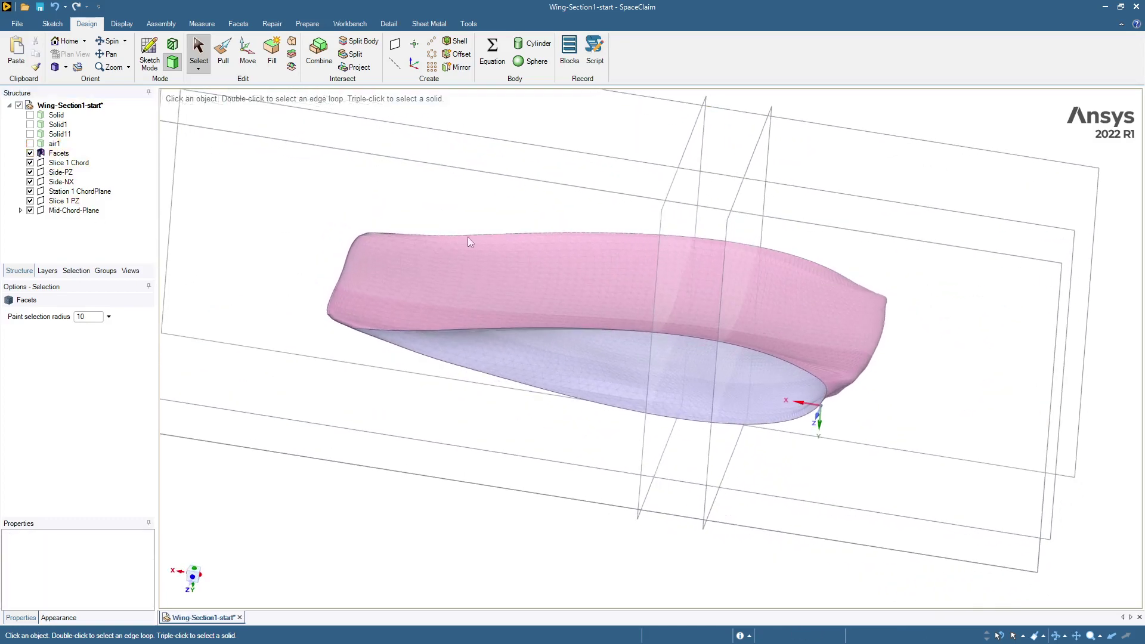
{"action": "middle_click_drag", "start_coordinate": [497, 331], "coordinate": [494, 408]}
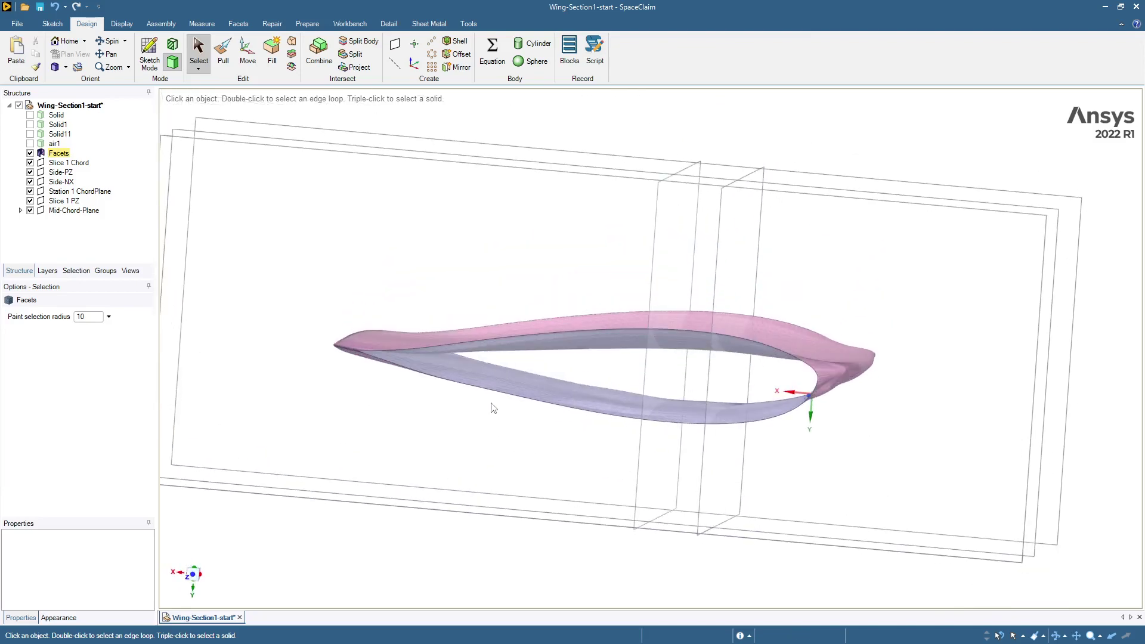
{"action": "middle_click_drag", "start_coordinate": [341, 292], "coordinate": [319, 179]}
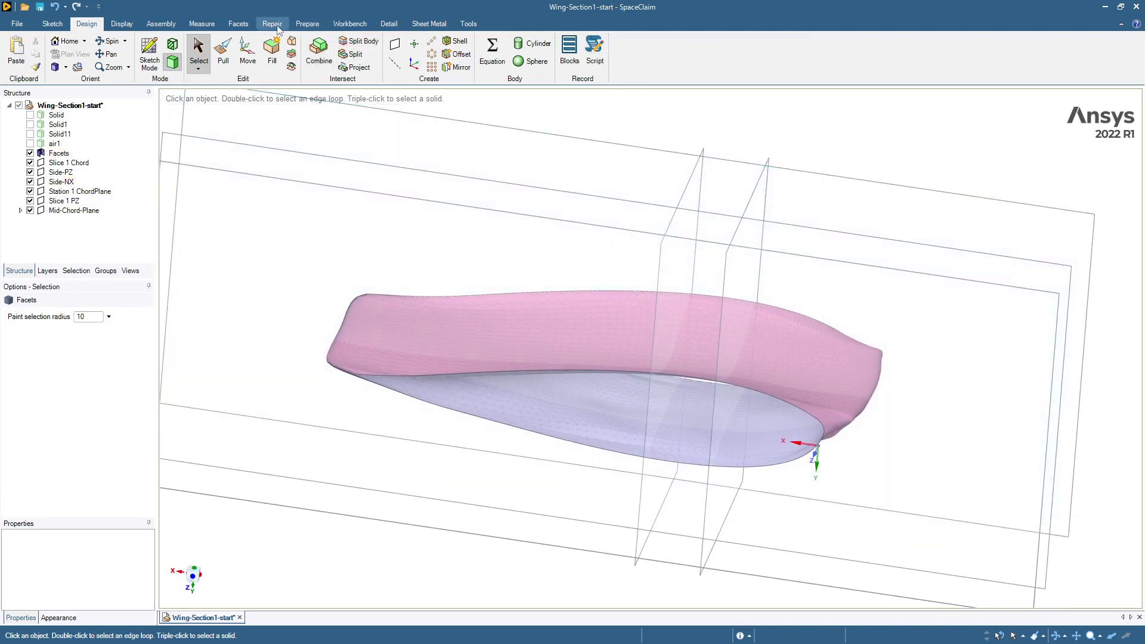
Split the faceted wing body, without capping, at the plane parallel to the Mid-Chord-Plane on its leading-edge side
{"action": "left_click", "coordinate": [241, 25]}
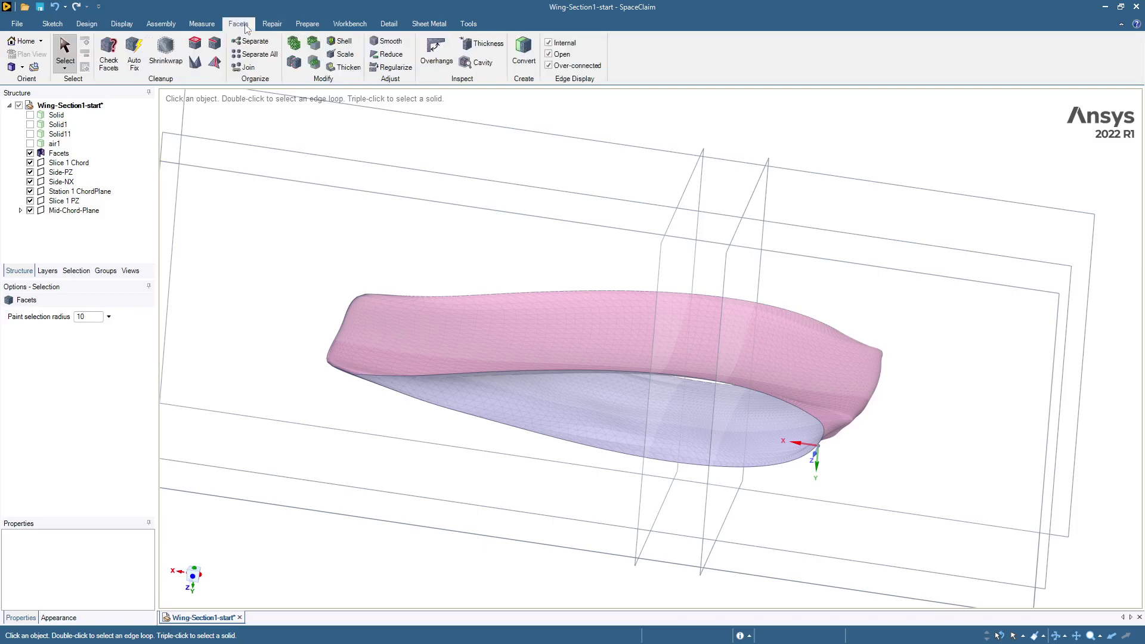
{"action": "left_click", "coordinate": [293, 62]}
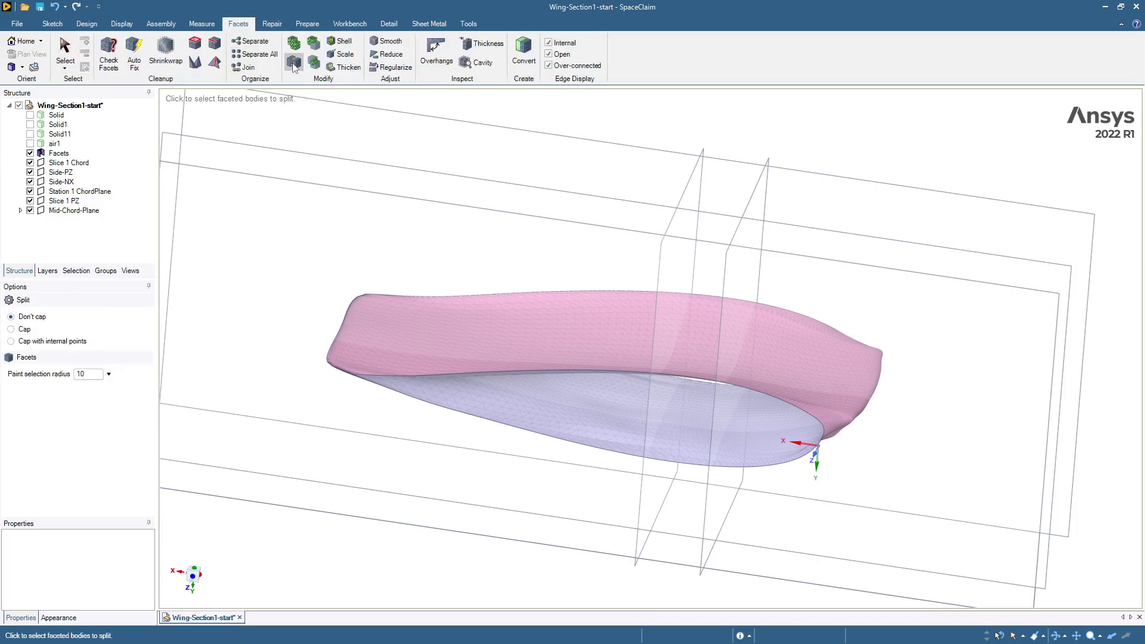
{"action": "left_click", "coordinate": [568, 316]}
{"action": "left_click", "coordinate": [568, 316]}
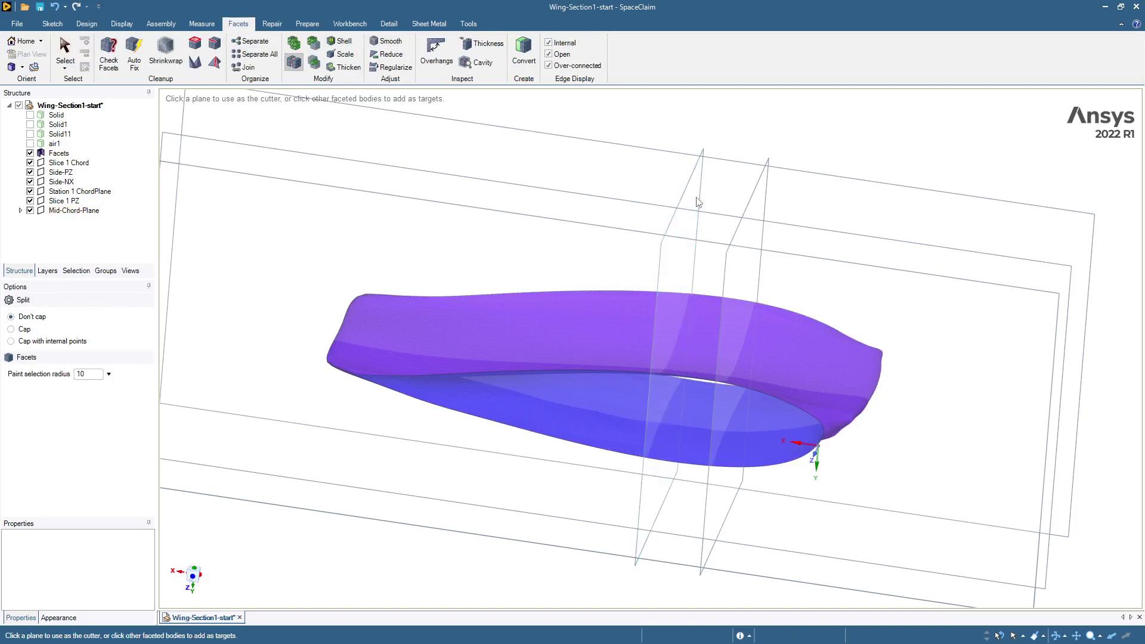
{"action": "left_click", "coordinate": [746, 213]}
{"action": "middle_click_drag", "start_coordinate": [623, 118], "coordinate": [774, 77]}
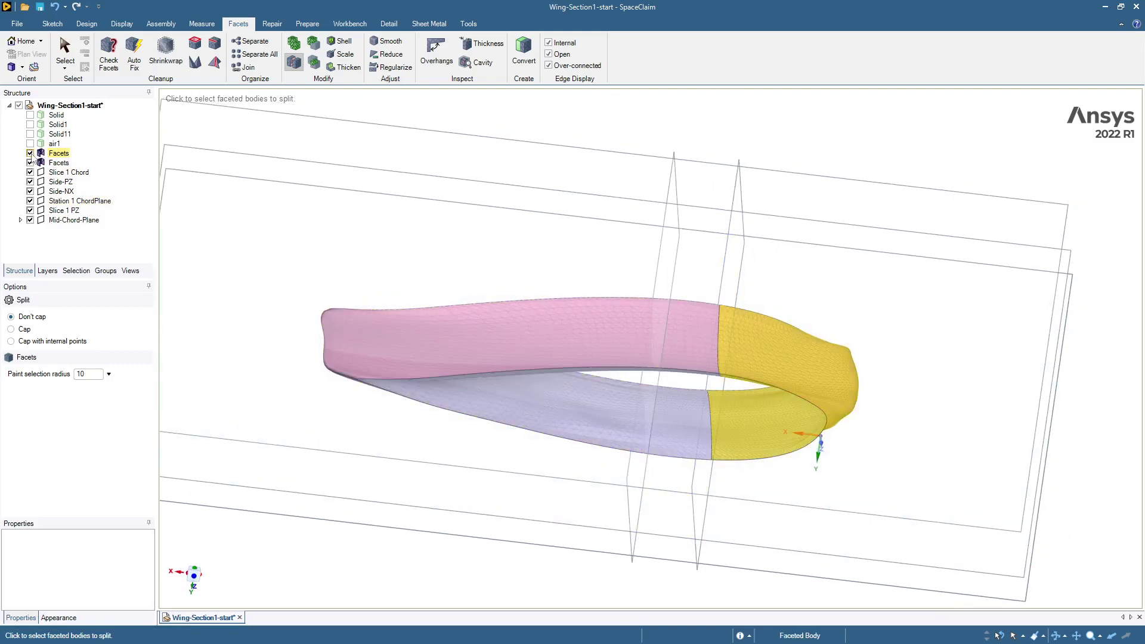
Hide the leading-edge piece of the split wing facets and leave the facet Split tool
{"action": "left_click", "coordinate": [30, 154]}
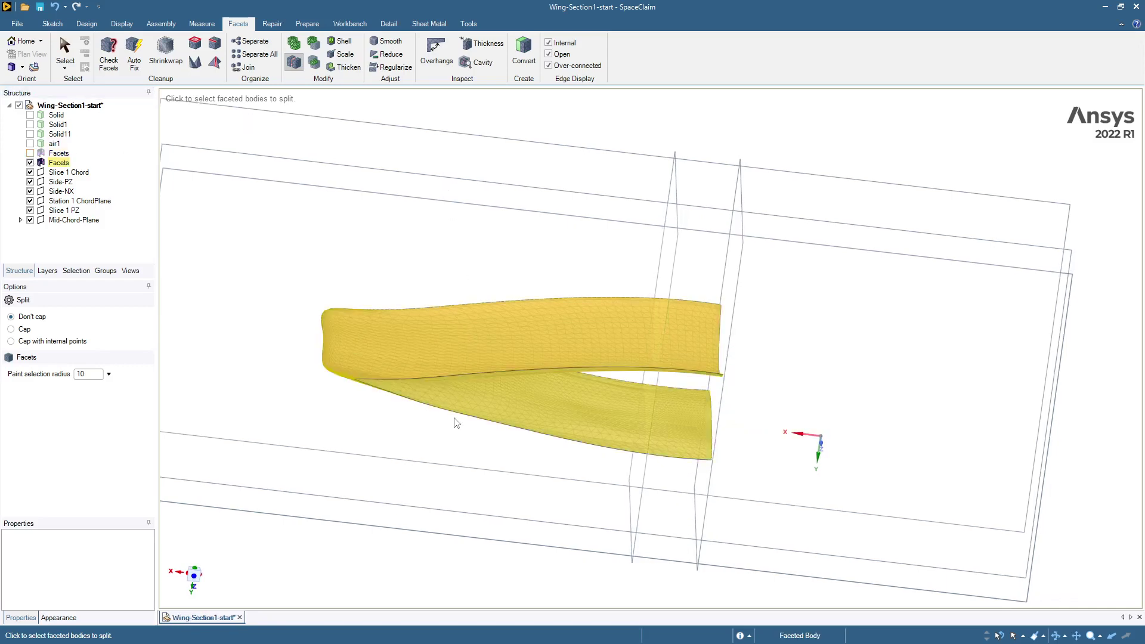
{"action": "left_click", "coordinate": [470, 357]}
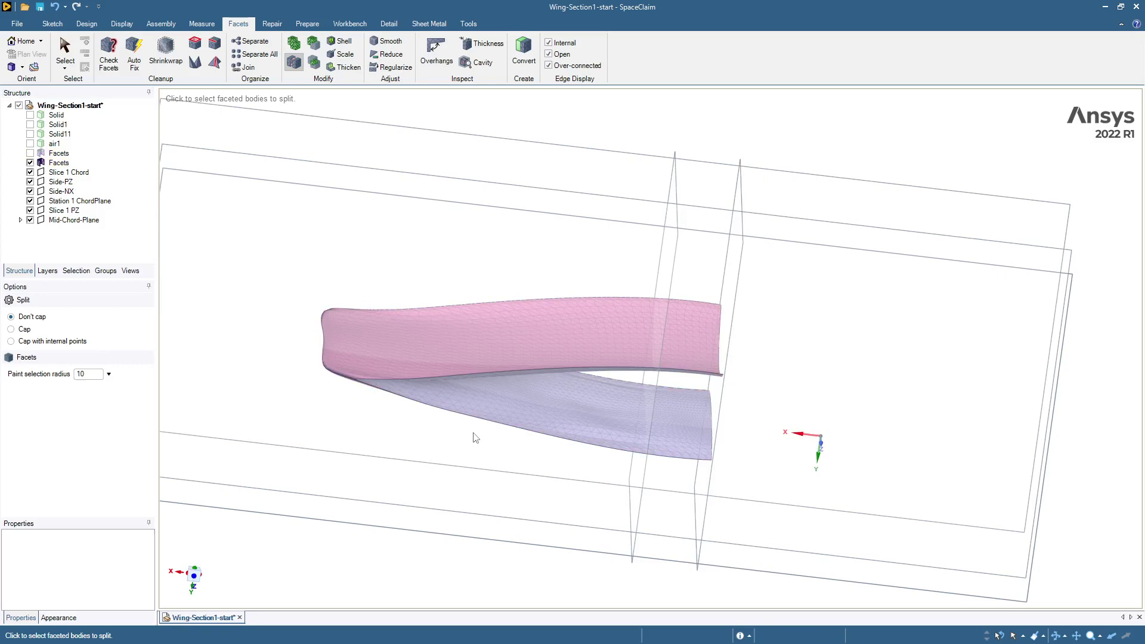
{"action": "middle_click_drag", "start_coordinate": [306, 421], "coordinate": [206, 274]}
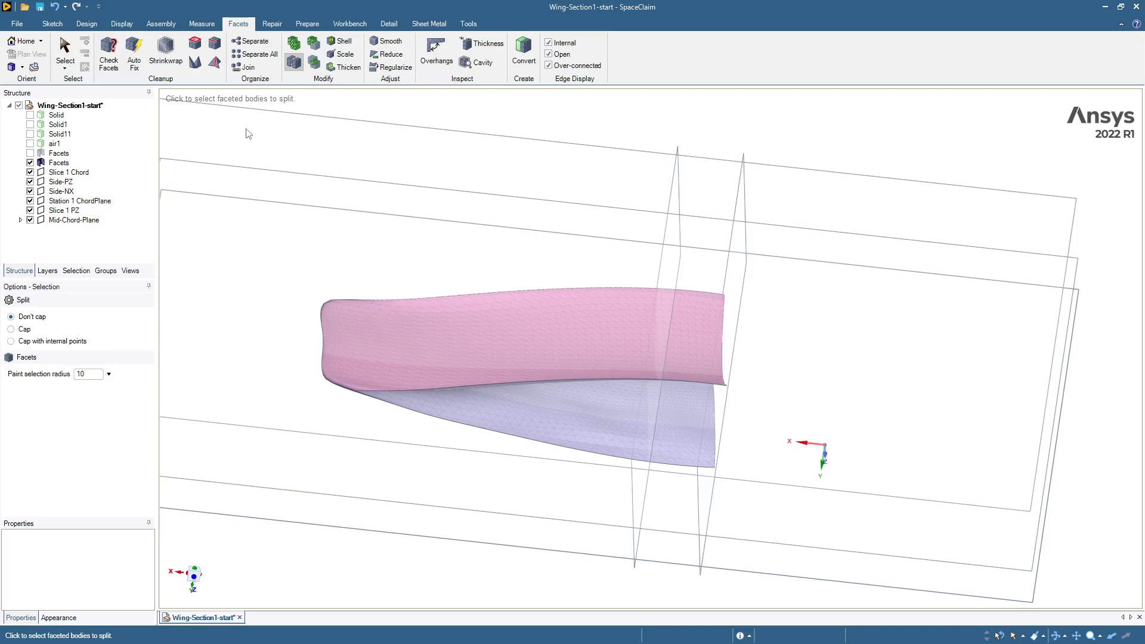
{"action": "key", "text": "Escape"}
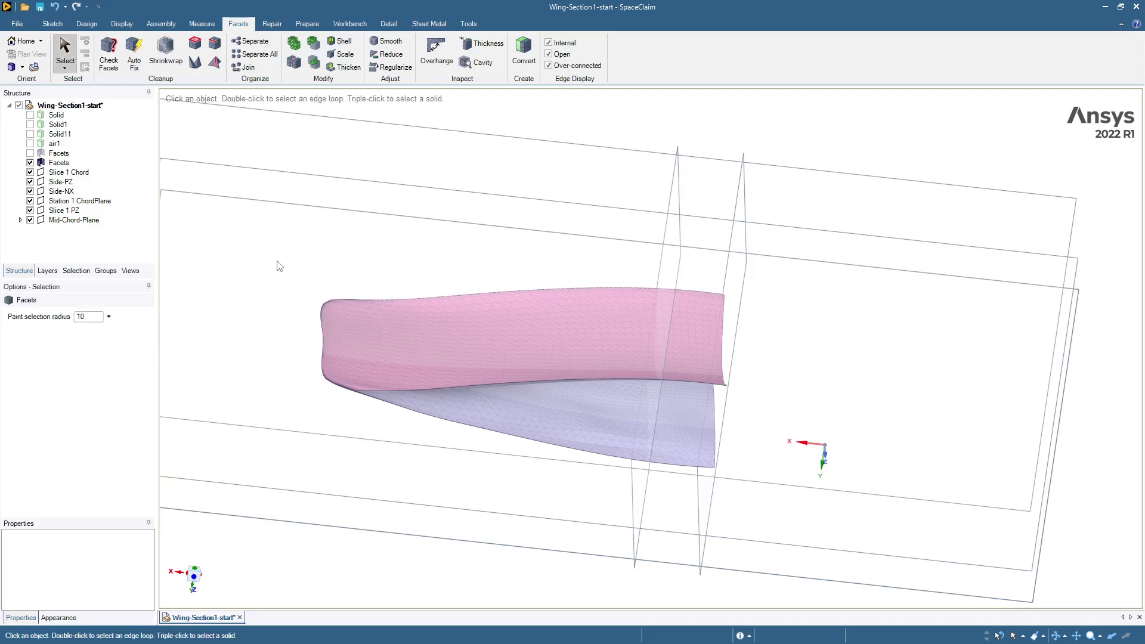
Select all lower-skin facets of the trailing wing piece by expanding the selection, and copy them into a separate faceted body
{"action": "middle_click_drag", "start_coordinate": [297, 247], "coordinate": [396, 324]}
{"action": "scroll", "coordinate": [474, 331], "scroll_direction": "up", "scroll_amount": 2}
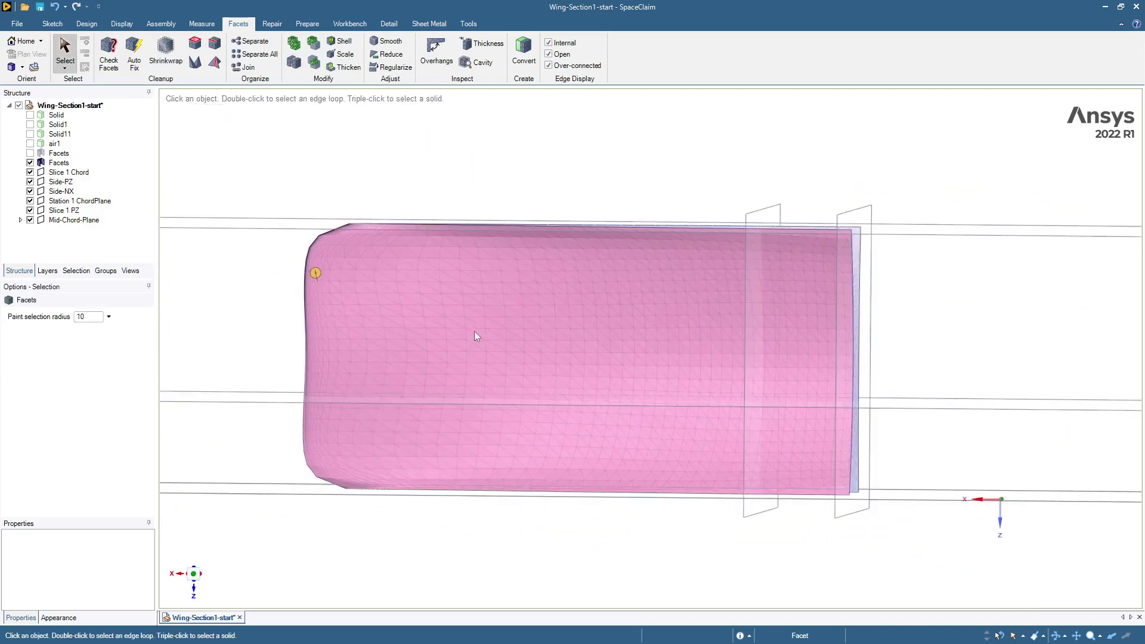
{"action": "scroll", "coordinate": [476, 336], "scroll_direction": "up", "scroll_amount": 3}
{"action": "left_click", "coordinate": [604, 371]}
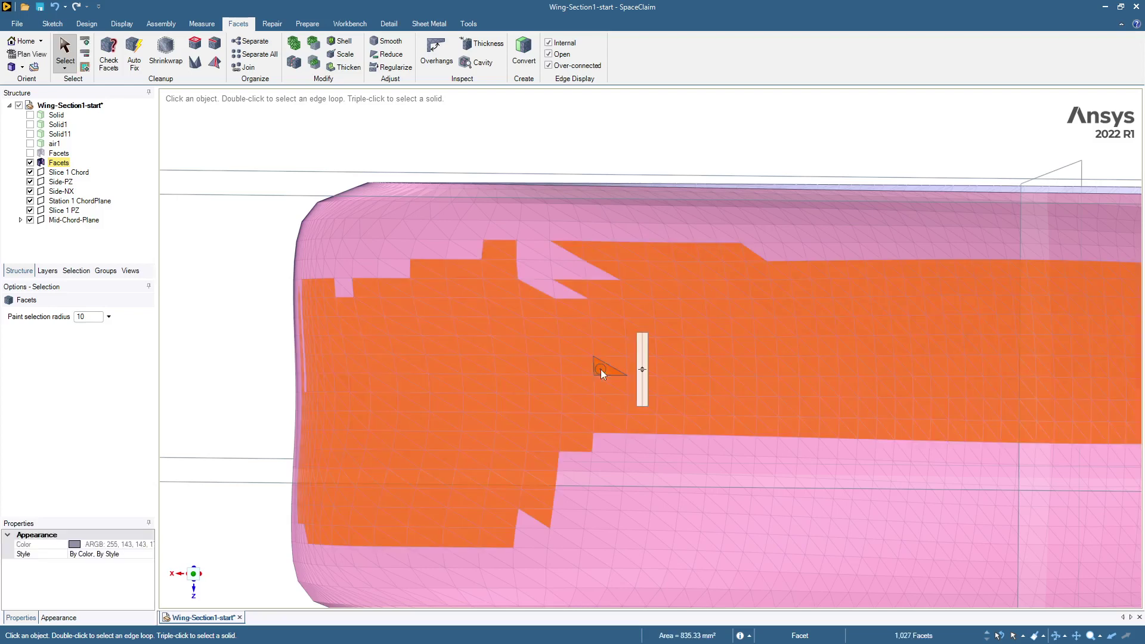
{"action": "left_click_drag", "start_coordinate": [642, 370], "coordinate": [624, 240]}
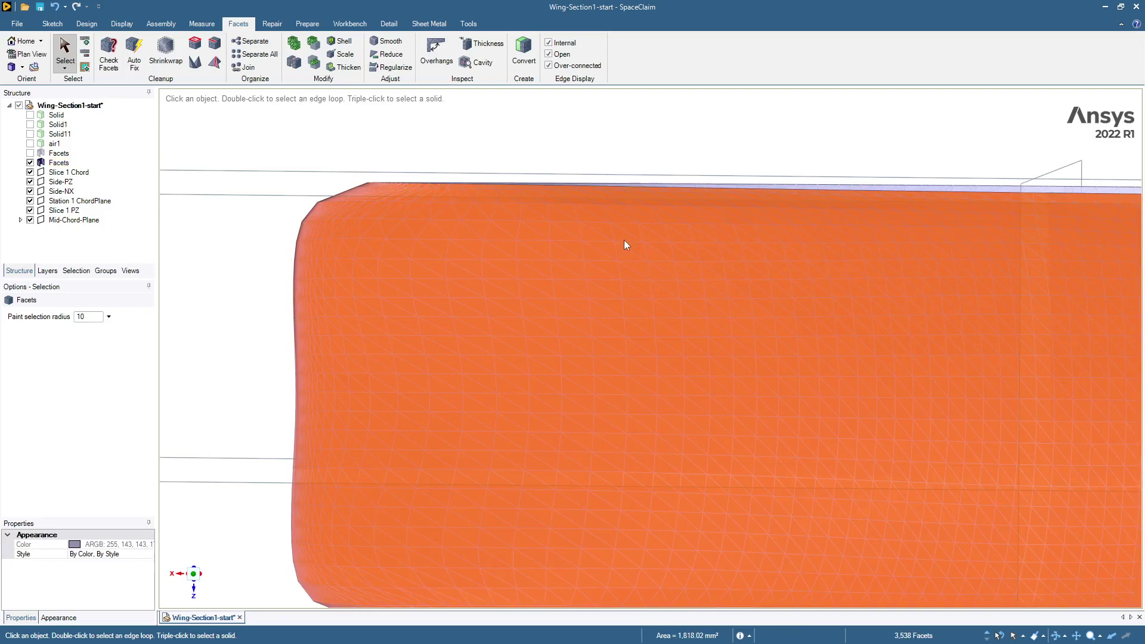
{"action": "scroll", "coordinate": [382, 267], "scroll_direction": "down", "scroll_amount": 3}
{"action": "middle_click_drag", "start_coordinate": [379, 266], "coordinate": [278, 474]}
{"action": "key", "text": "ctrl"}
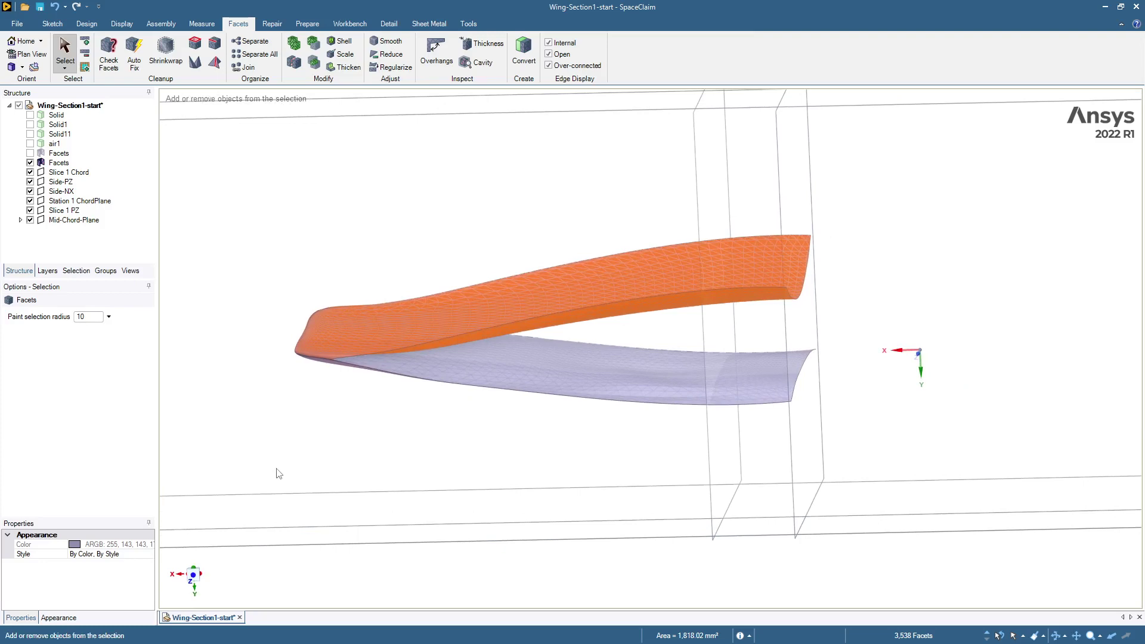
{"action": "key", "text": "ctrl+v"}
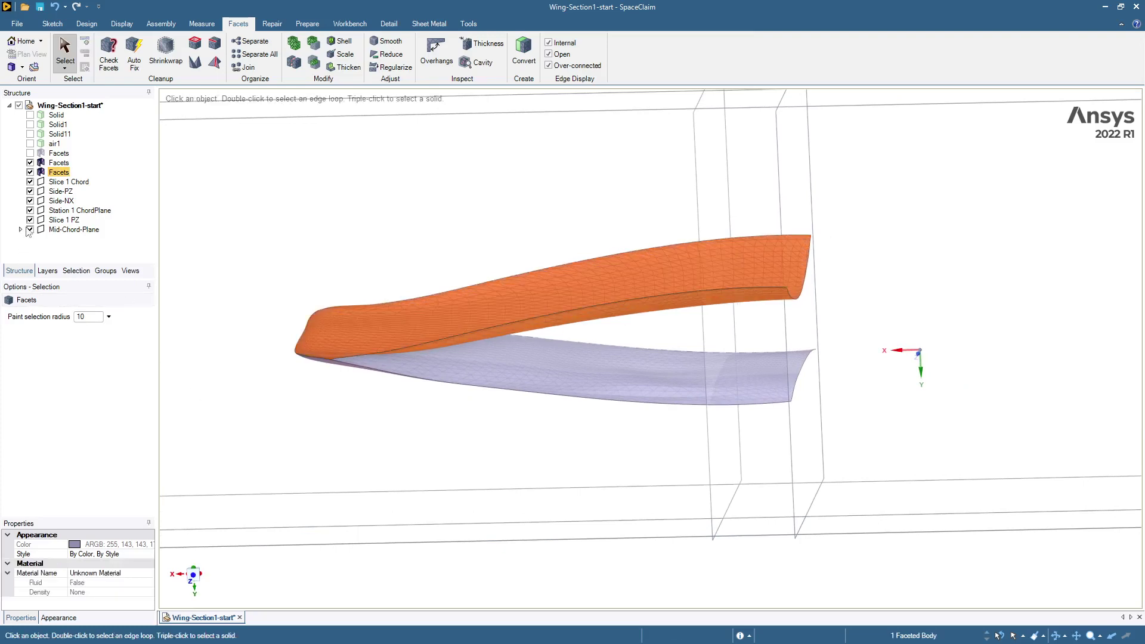
Rename the pasted lower-skin faceted body as Bottom and hide it
{"action": "left_click", "coordinate": [56, 175]}
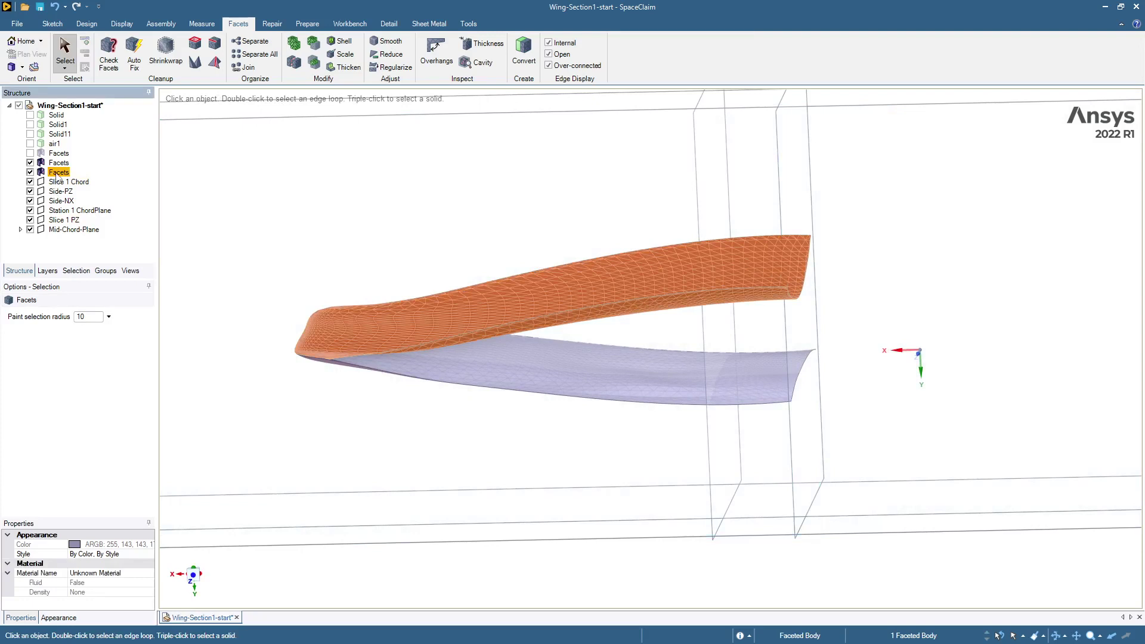
{"action": "left_click", "coordinate": [57, 176]}
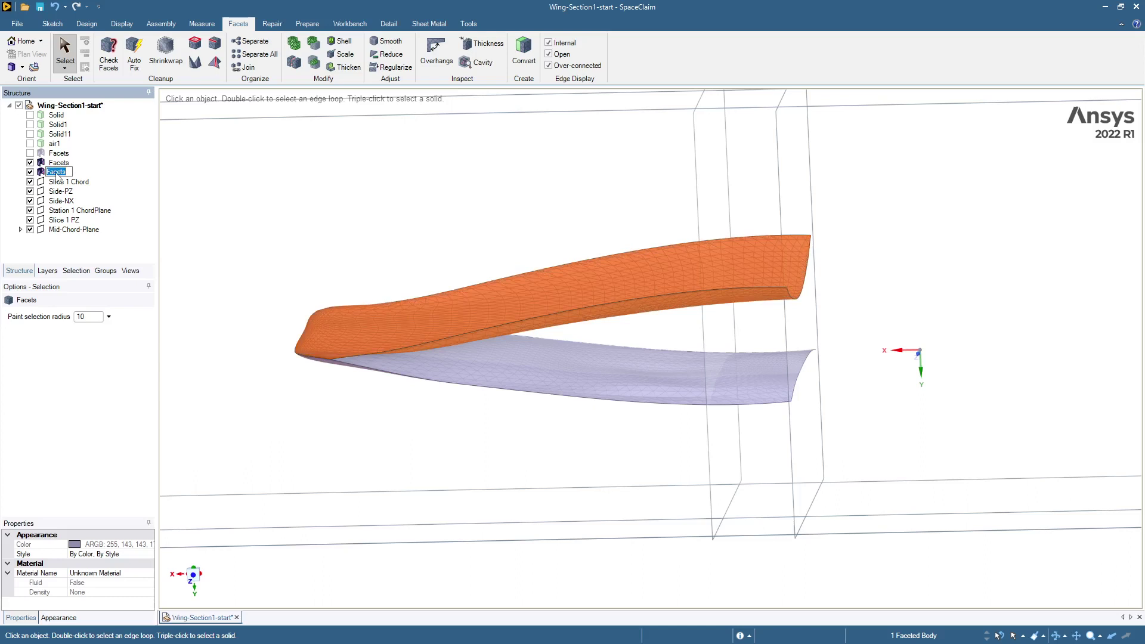
{"action": "type", "text": "T"}
{"action": "type", "text": "Bottom"}
{"action": "key", "text": "Return"}
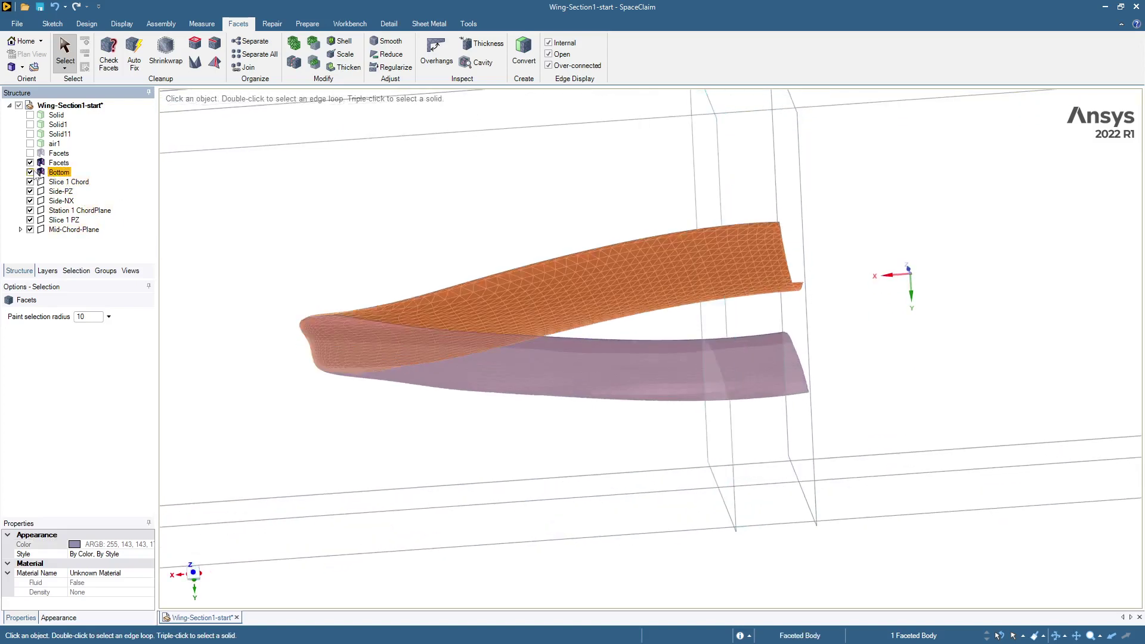
{"action": "left_click", "coordinate": [30, 172]}
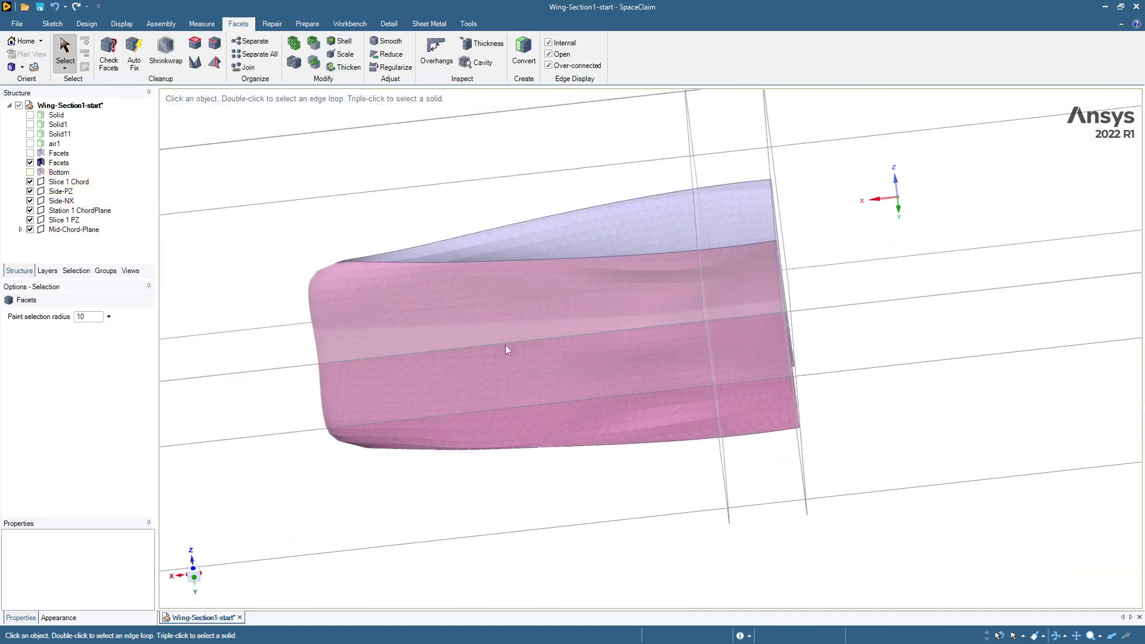
Select all upper-skin facets of the trailing wing piece by expanding the selection, and copy them into a separate faceted body
{"action": "scroll", "coordinate": [542, 359], "scroll_direction": "up", "scroll_amount": 6}
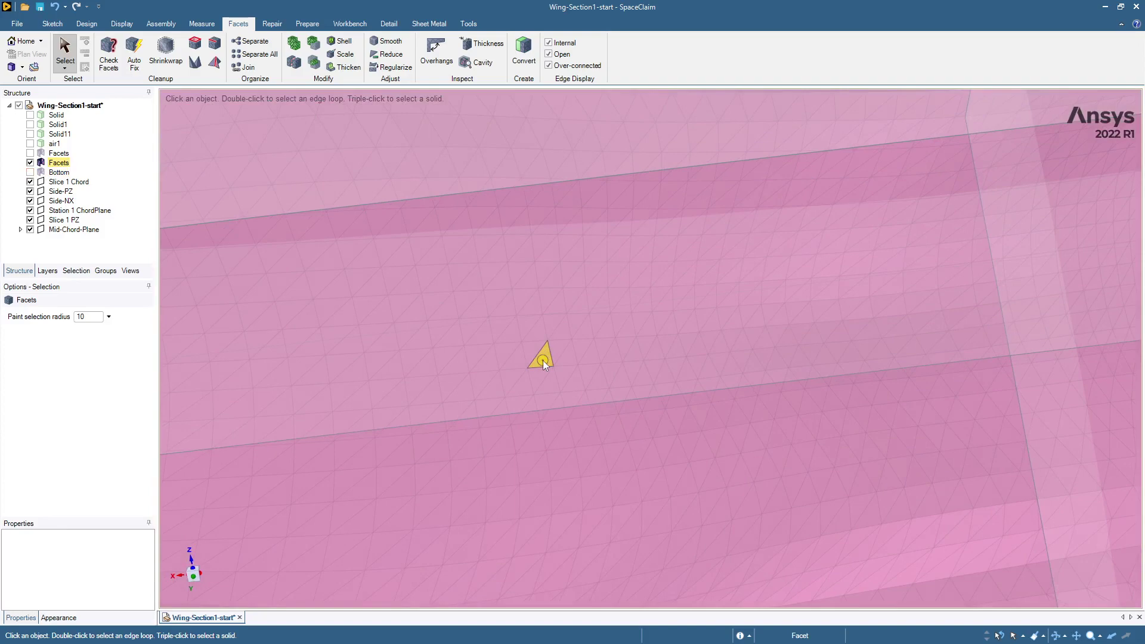
{"action": "double_click", "coordinate": [544, 361]}
{"action": "scroll", "coordinate": [573, 362], "scroll_direction": "down", "scroll_amount": 8}
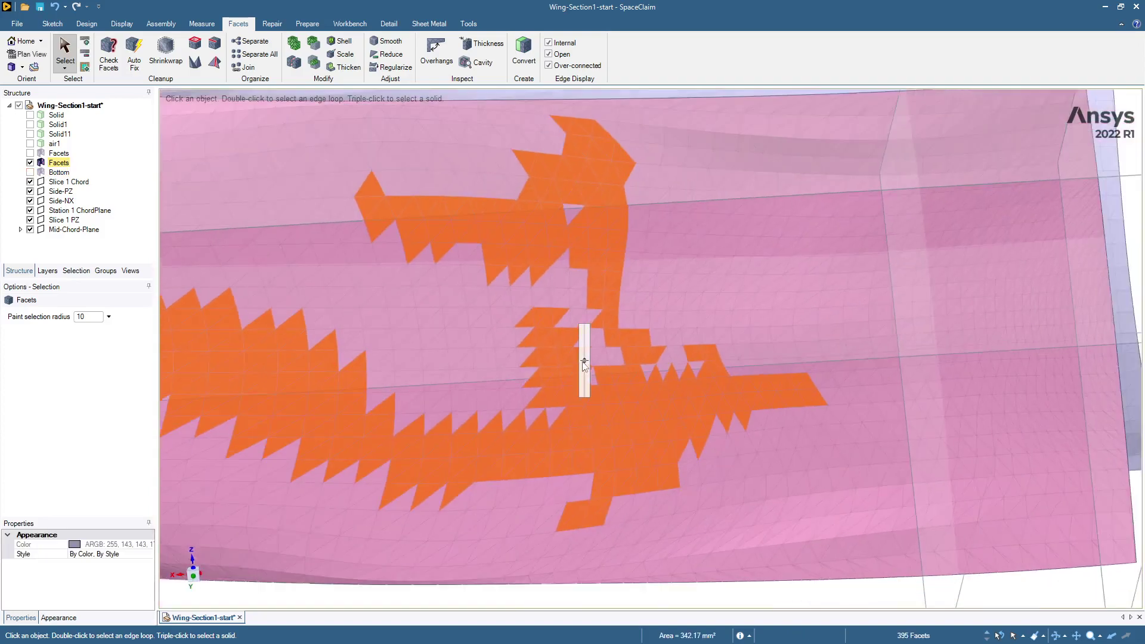
{"action": "left_click_drag", "start_coordinate": [584, 361], "coordinate": [584, 303]}
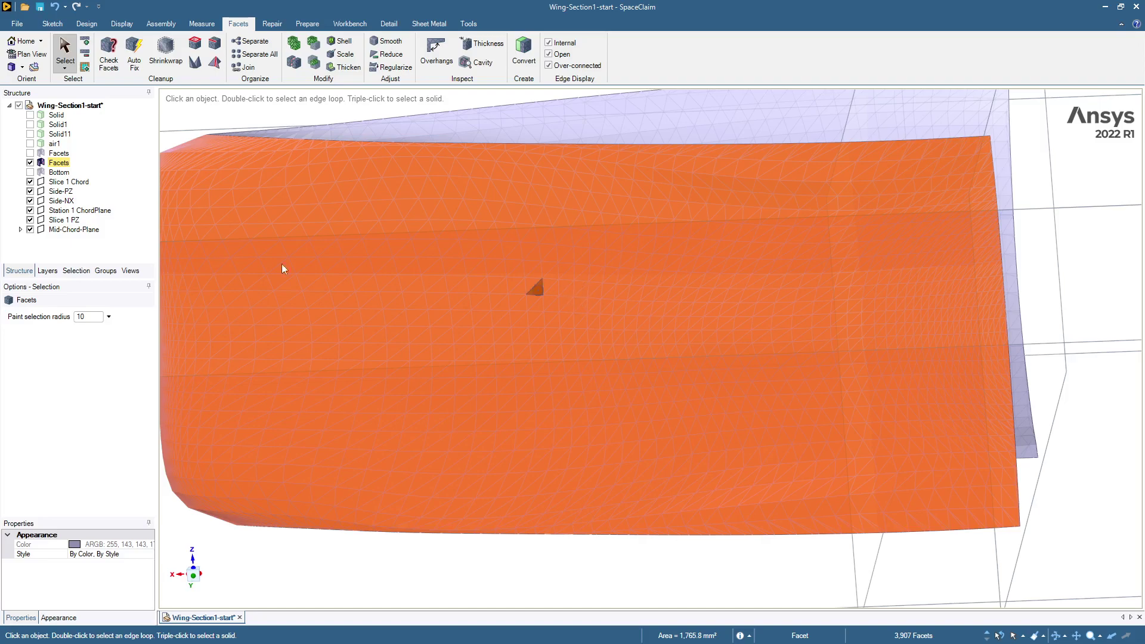
{"action": "scroll", "coordinate": [202, 382], "scroll_direction": "down", "scroll_amount": 5}
{"action": "middle_click_drag", "start_coordinate": [233, 448], "coordinate": [239, 464]}
{"action": "key", "text": "ctrl+c"}
{"action": "key", "text": "ctrl+v"}
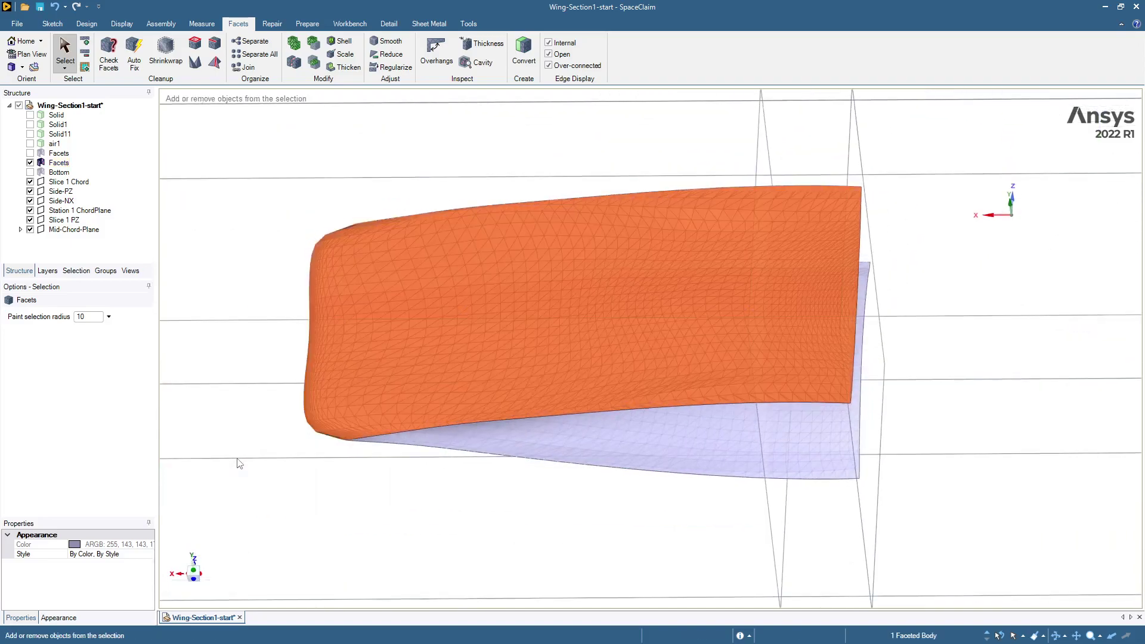
Hide the source trailing facets and show the leading-edge facets alongside the copied upper skin
{"action": "left_click", "coordinate": [30, 163]}
{"action": "left_click", "coordinate": [30, 162]}
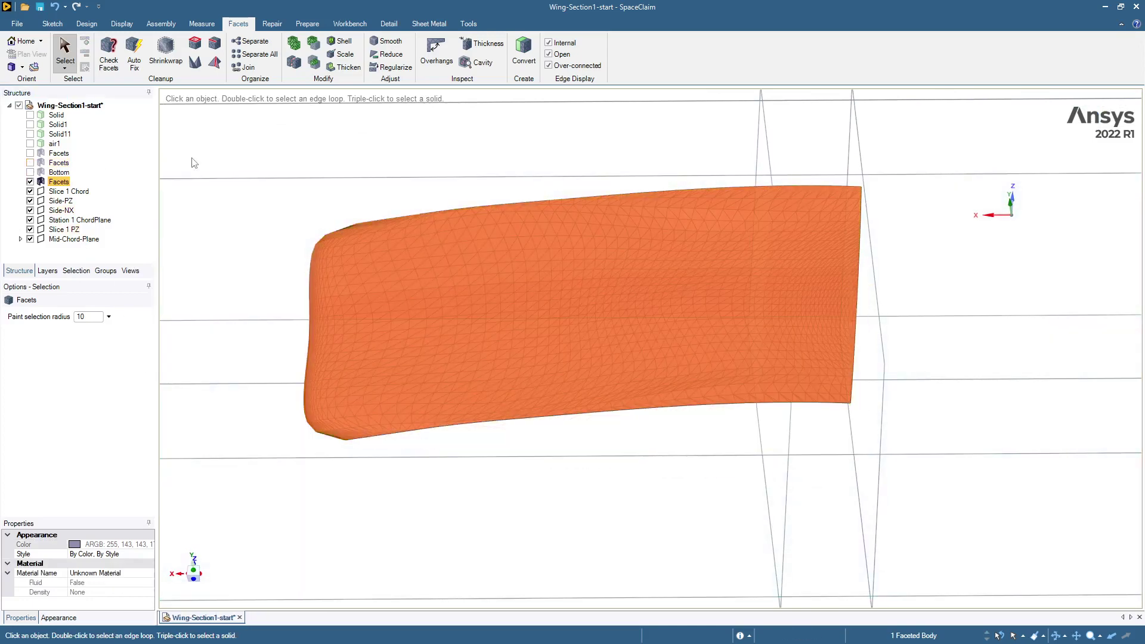
{"action": "key", "text": "h"}
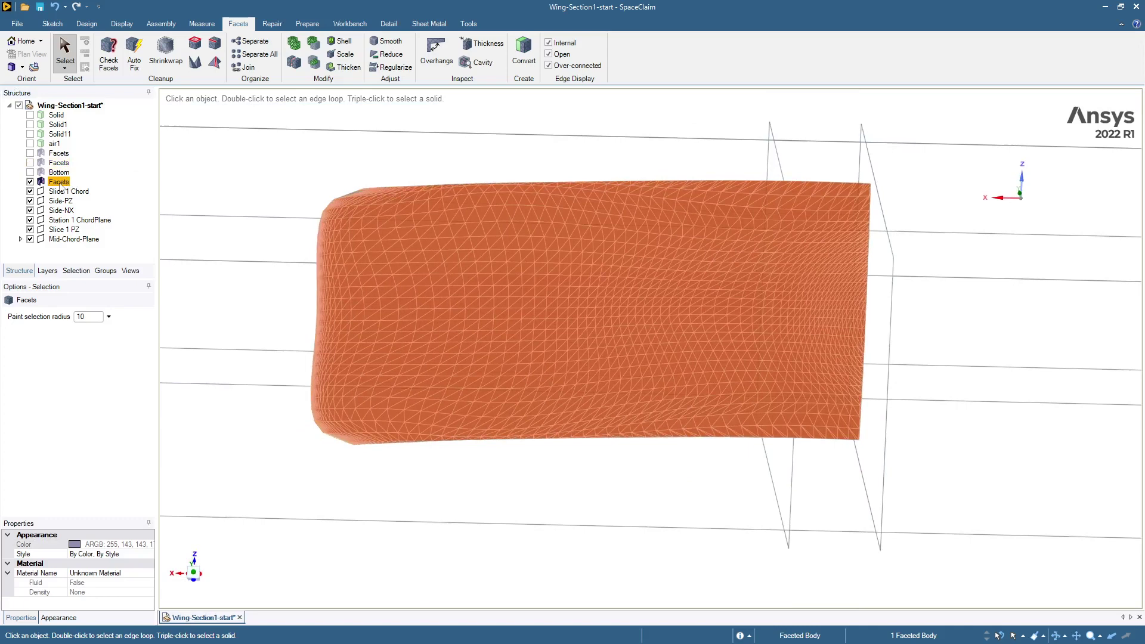
{"action": "left_click", "coordinate": [30, 153]}
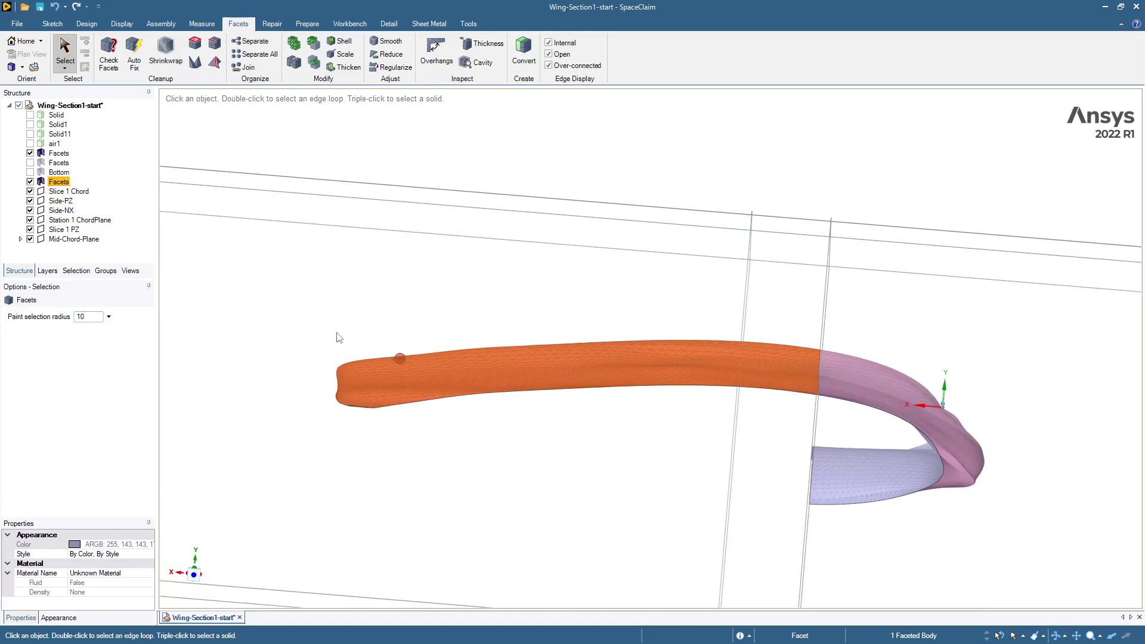
Rename the copied upper-skin faceted body as Top
{"action": "left_click", "coordinate": [58, 184]}
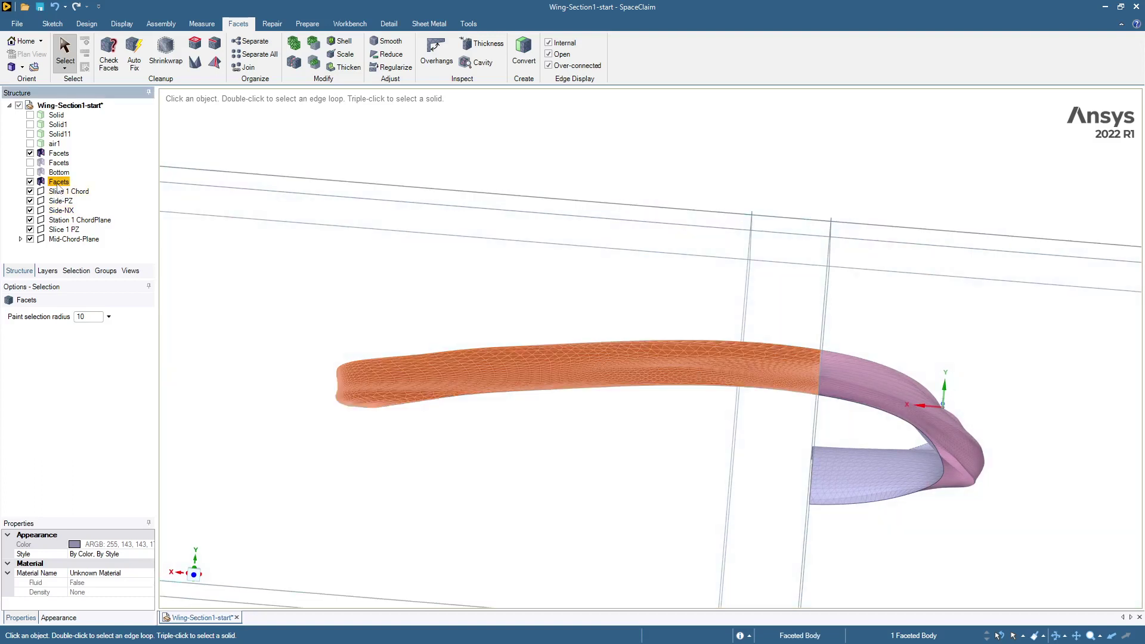
{"action": "left_click", "coordinate": [58, 183]}
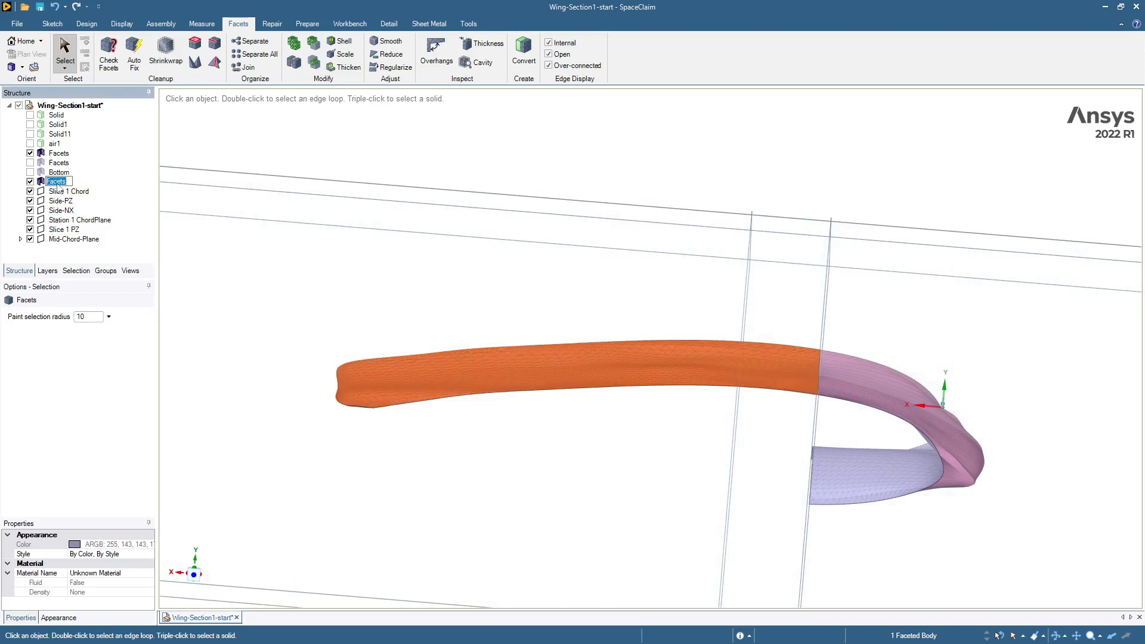
{"action": "type", "text": "Top"}
{"action": "key", "text": "Return"}
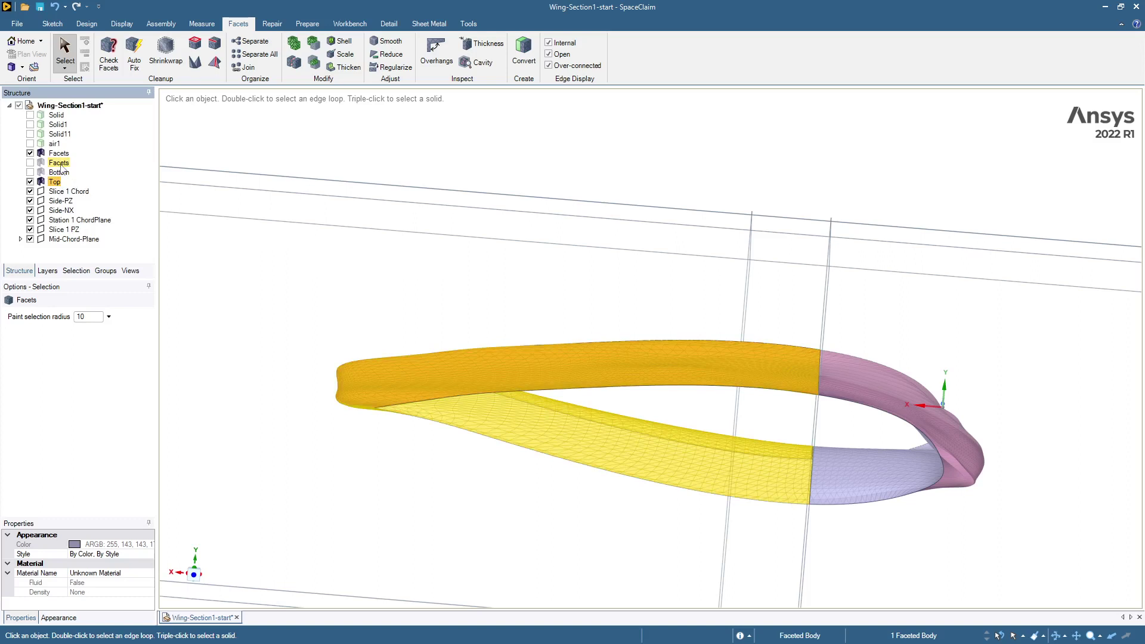
Rename the hidden source trailing faceted body as Tail
{"action": "left_click", "coordinate": [60, 164]}
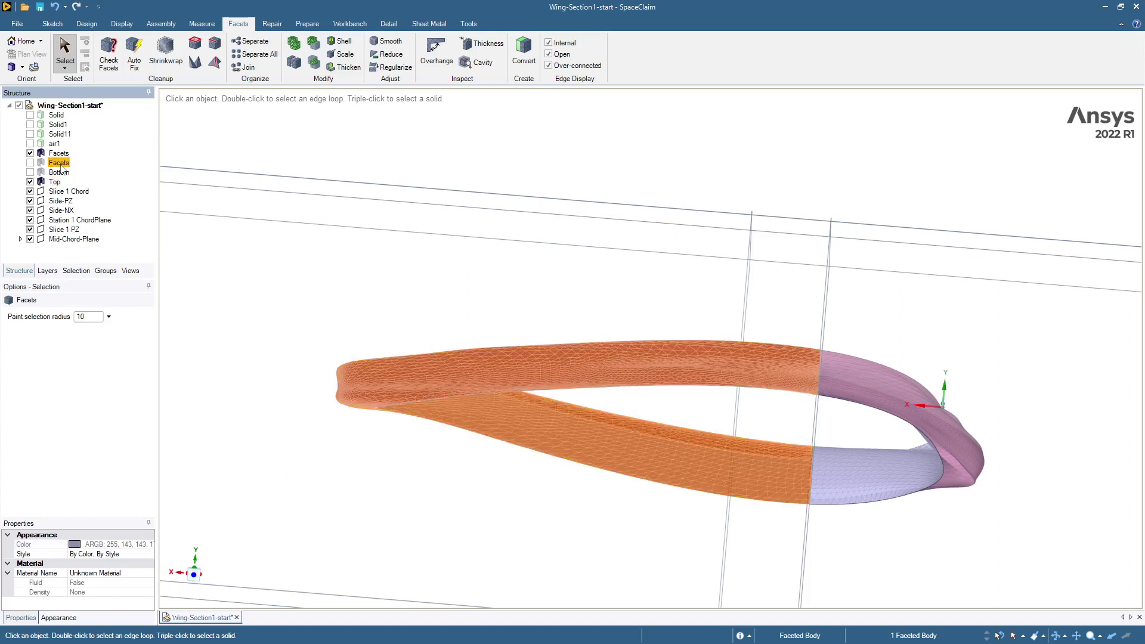
{"action": "left_click", "coordinate": [60, 166]}
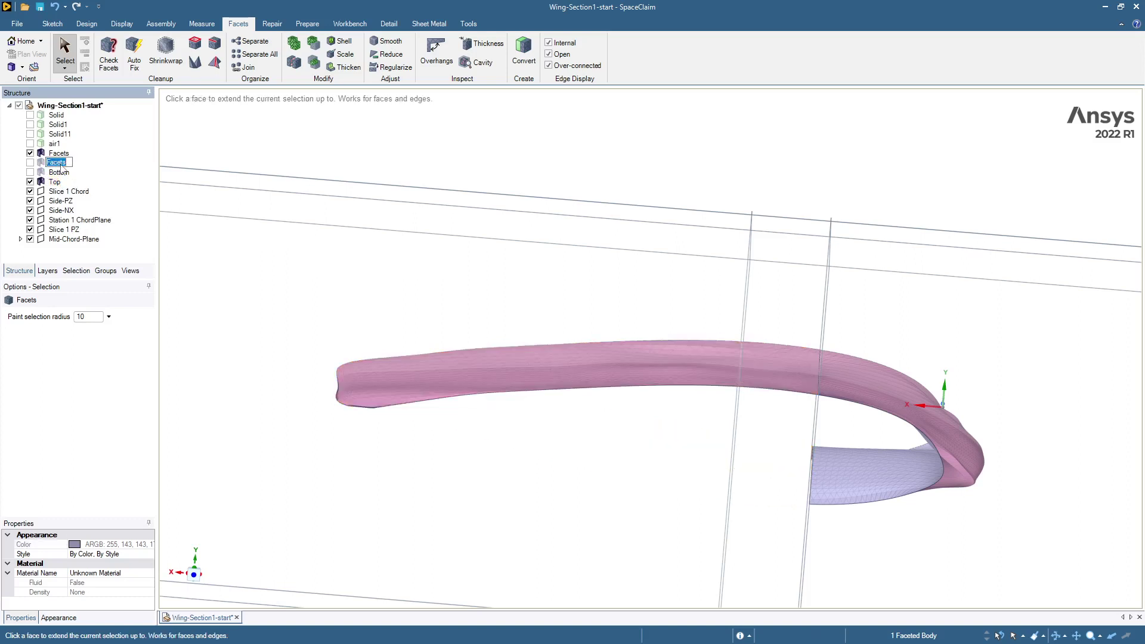
{"action": "type", "text": "Tail"}
{"action": "key", "text": "Return"}
{"action": "left_click", "coordinate": [203, 194]}
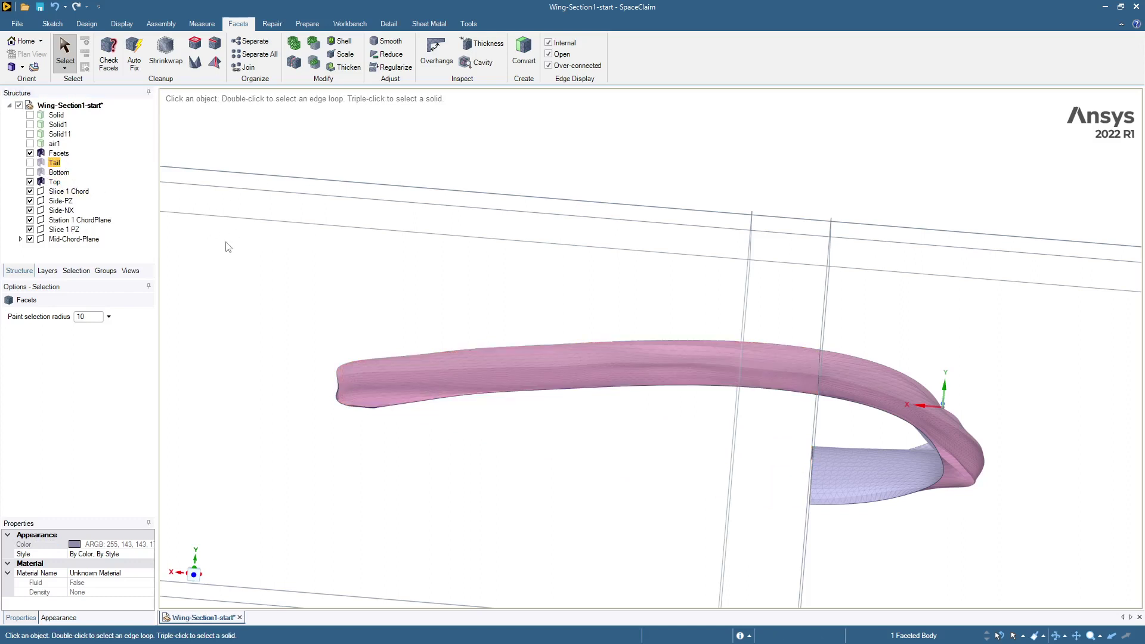
Rename the leading-edge faceted body as Front and hide it
{"action": "left_click", "coordinate": [58, 154]}
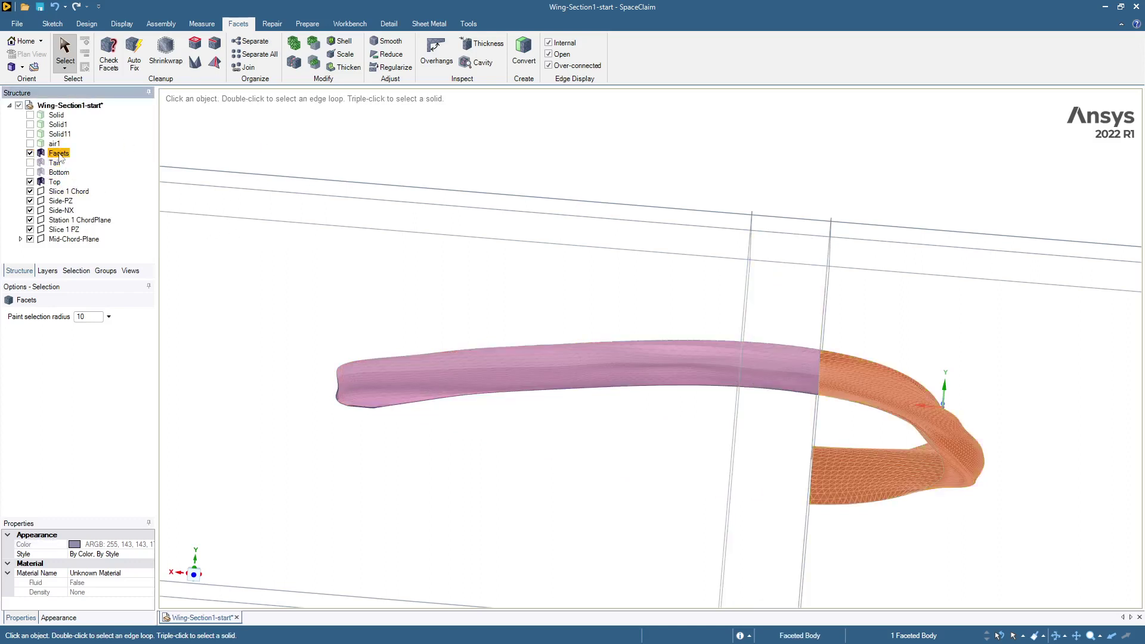
{"action": "left_click", "coordinate": [59, 154]}
{"action": "type", "text": "F"}
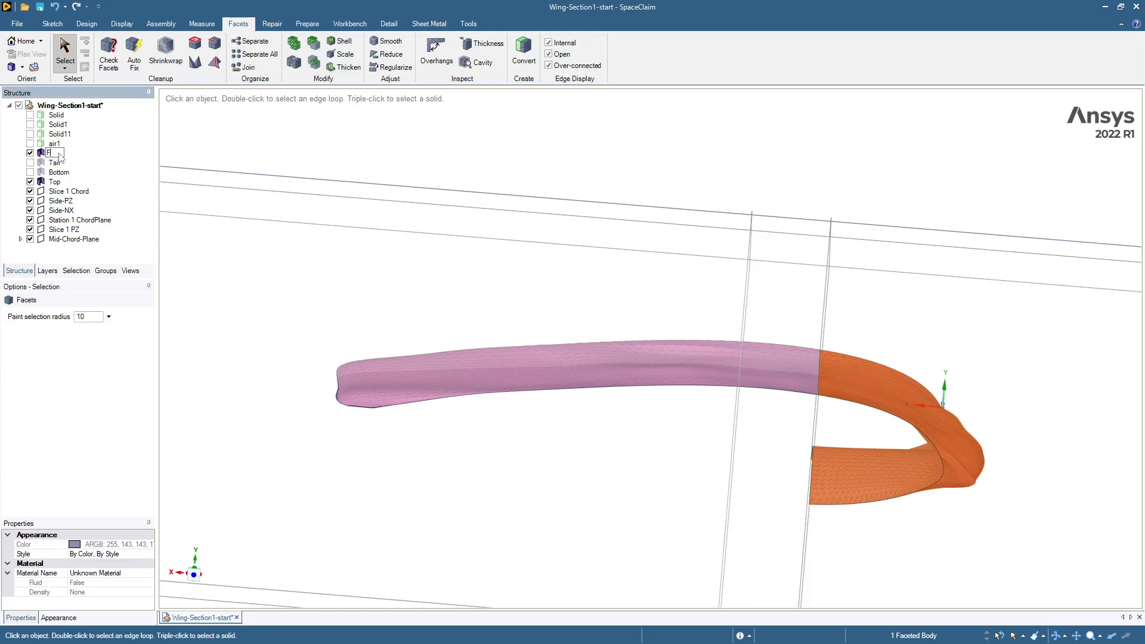
{"action": "type", "text": "ront"}
{"action": "key", "text": "Return"}
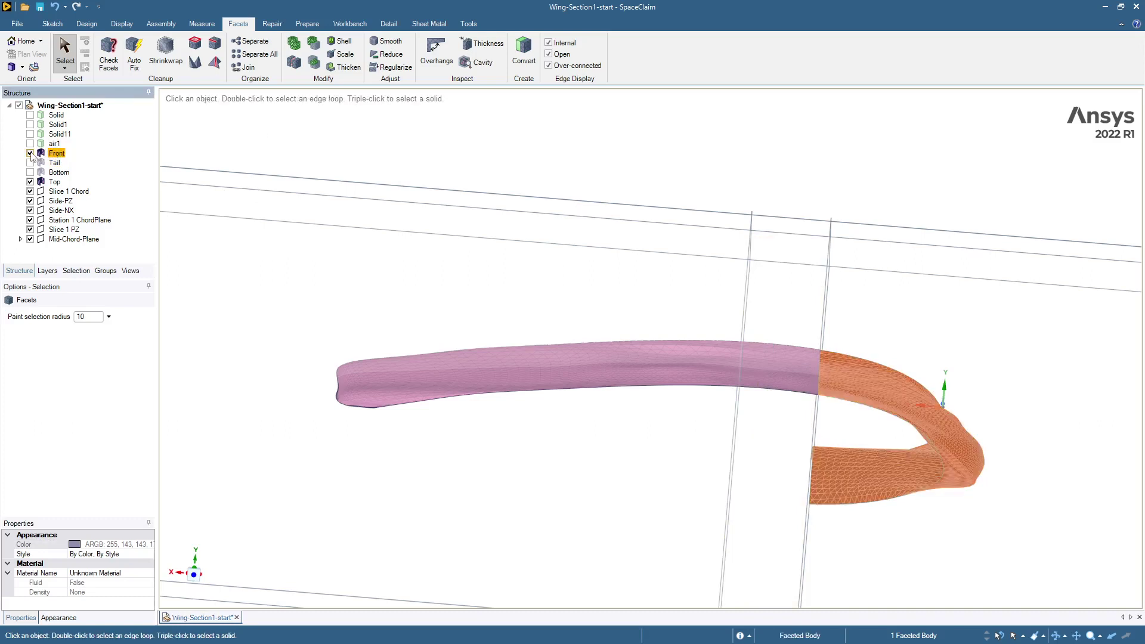
{"action": "left_click", "coordinate": [30, 154]}
Split the Top faceted body, without capping, at the Slice 1 PZ plane
{"action": "middle_click_drag", "start_coordinate": [302, 172], "coordinate": [225, 153]}
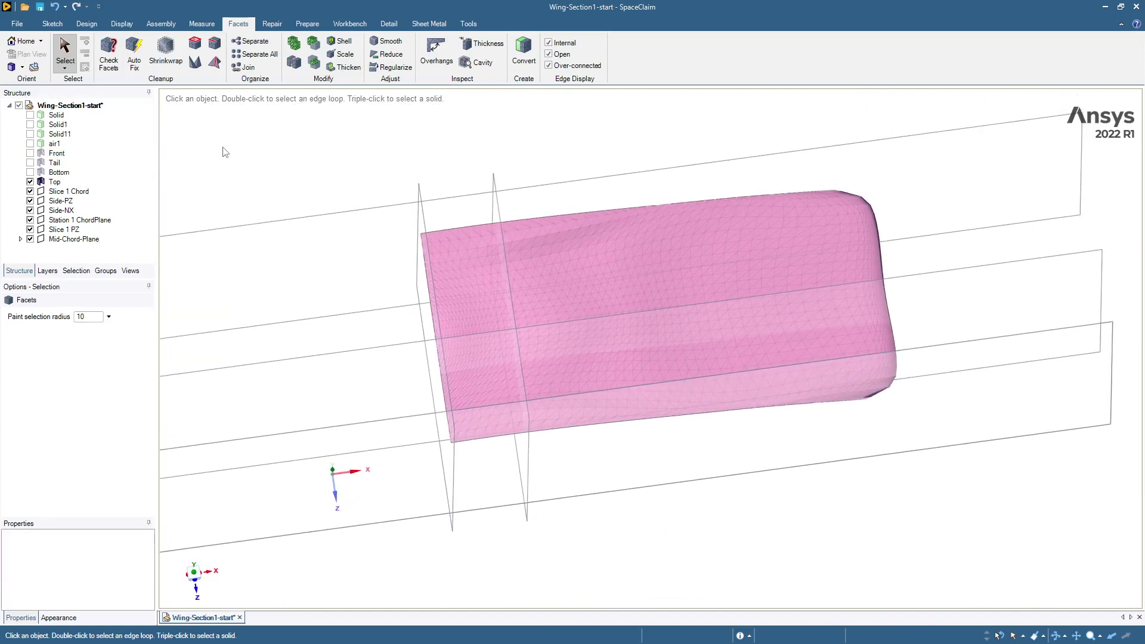
{"action": "left_click", "coordinate": [294, 67]}
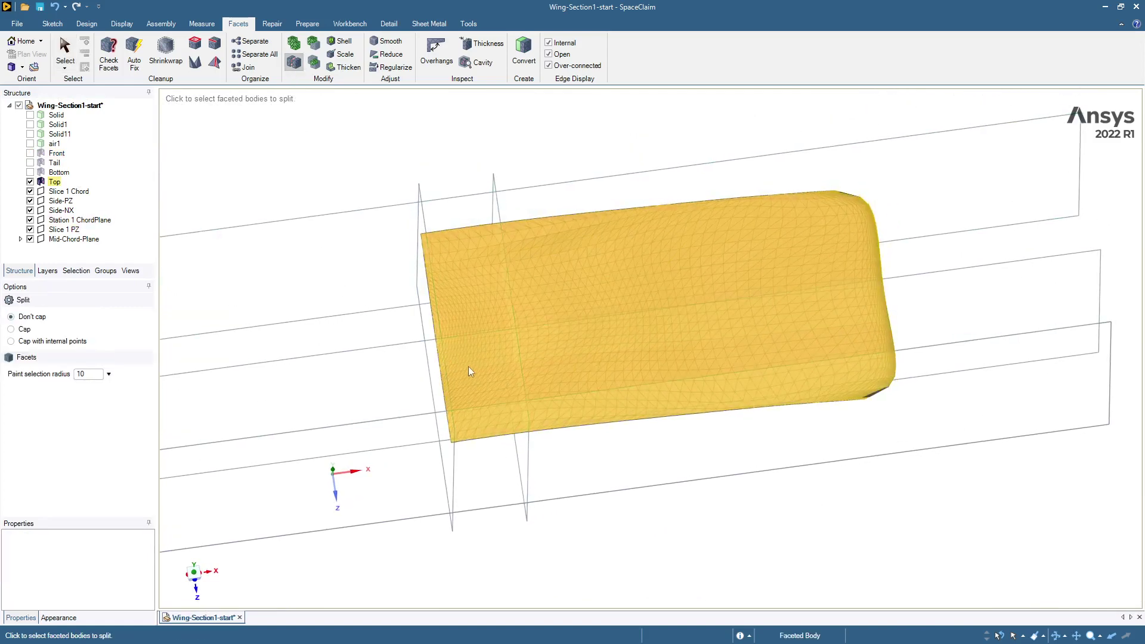
{"action": "left_click", "coordinate": [471, 369]}
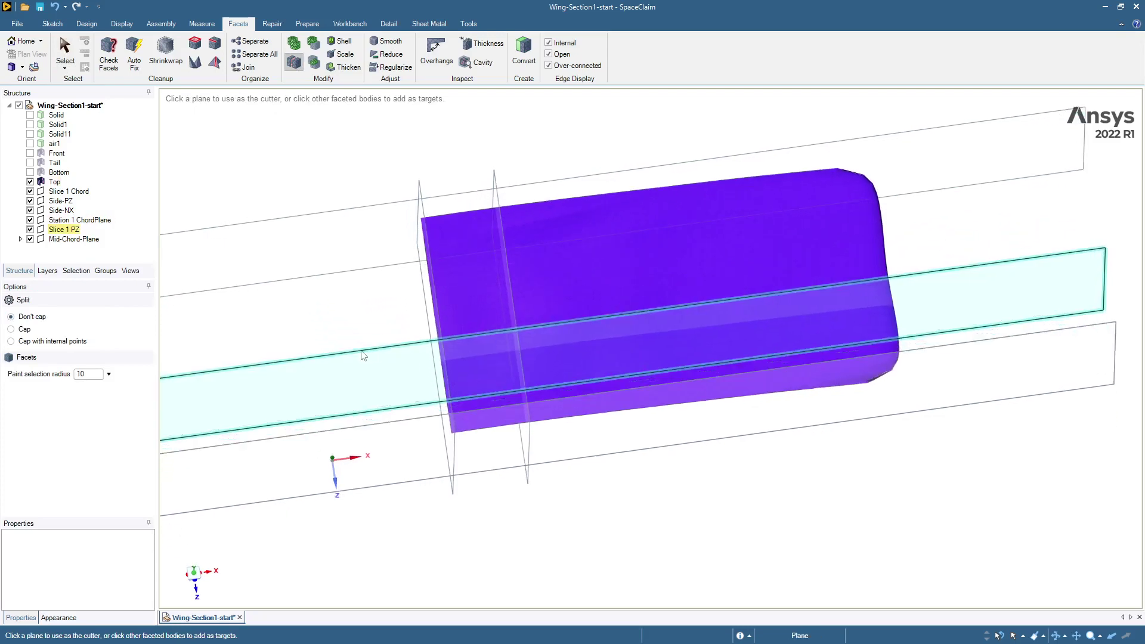
{"action": "left_click", "coordinate": [363, 356]}
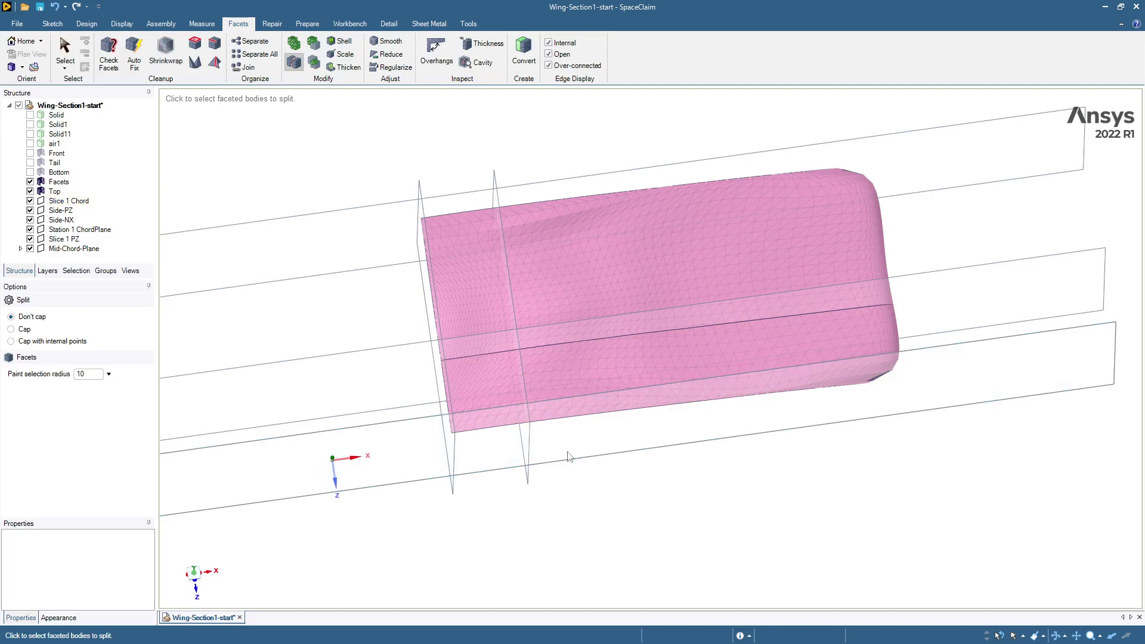
Split the narrow Top strip, without capping, at the crosswise reference plane just behind its leading edge
{"action": "left_click", "coordinate": [563, 385]}
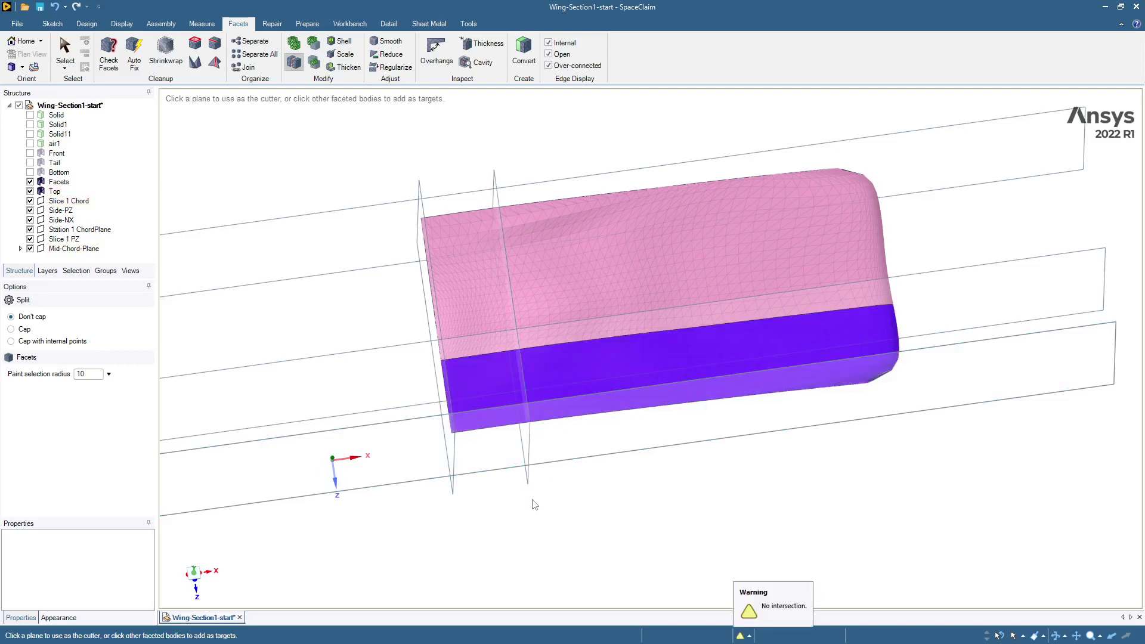
{"action": "left_click", "coordinate": [533, 500]}
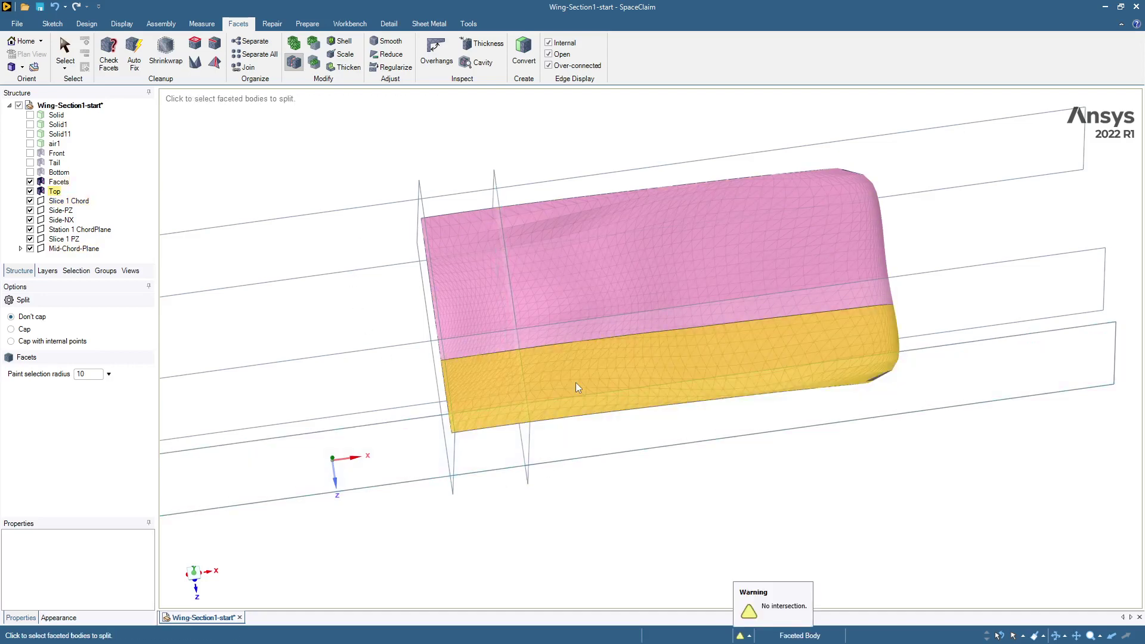
{"action": "left_click", "coordinate": [576, 387]}
{"action": "left_click", "coordinate": [528, 481]}
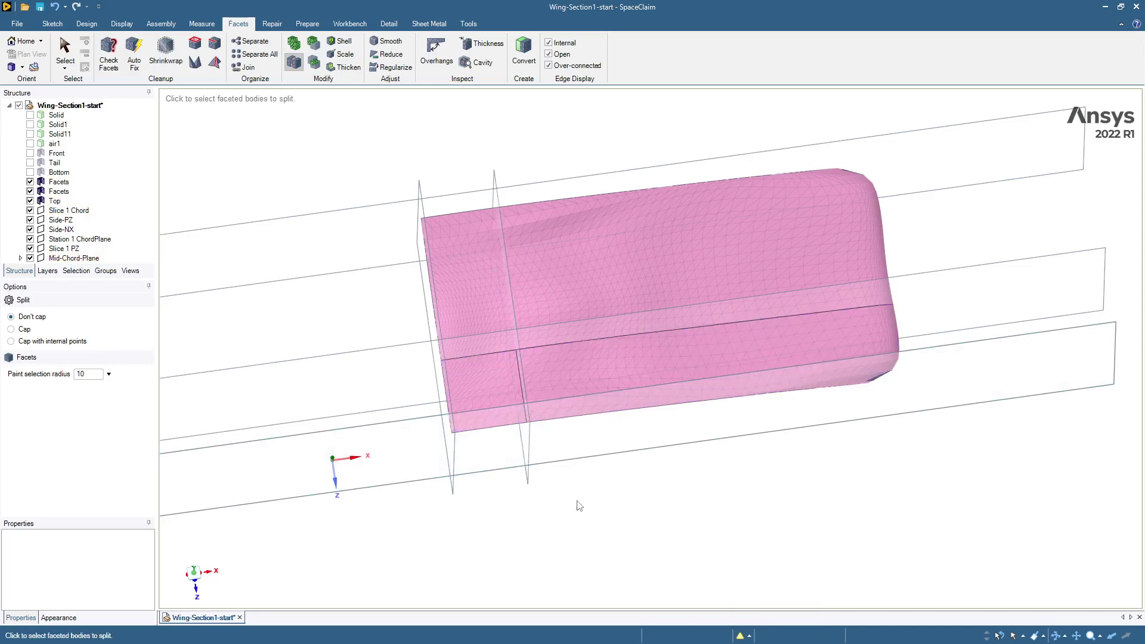
Hide the wide upper-skin piece and the Top remainder so that only the small facet patch and the planes are shown
{"action": "middle_click_drag", "start_coordinate": [458, 421], "coordinate": [420, 364]}
{"action": "middle_click_drag", "start_coordinate": [295, 236], "coordinate": [276, 157]}
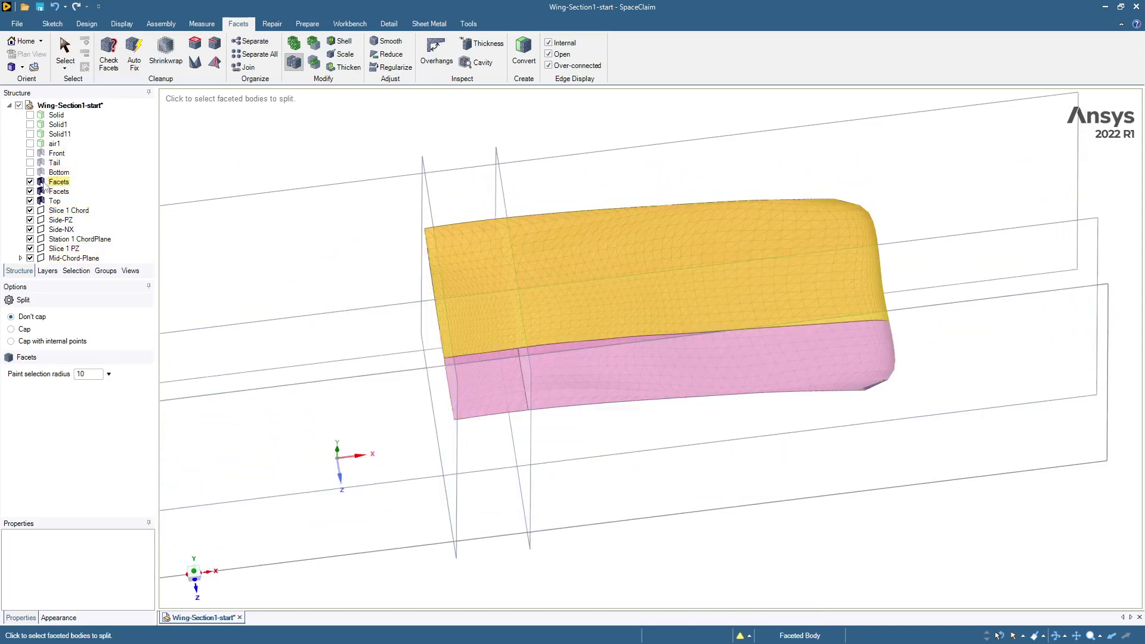
{"action": "left_click", "coordinate": [30, 181]}
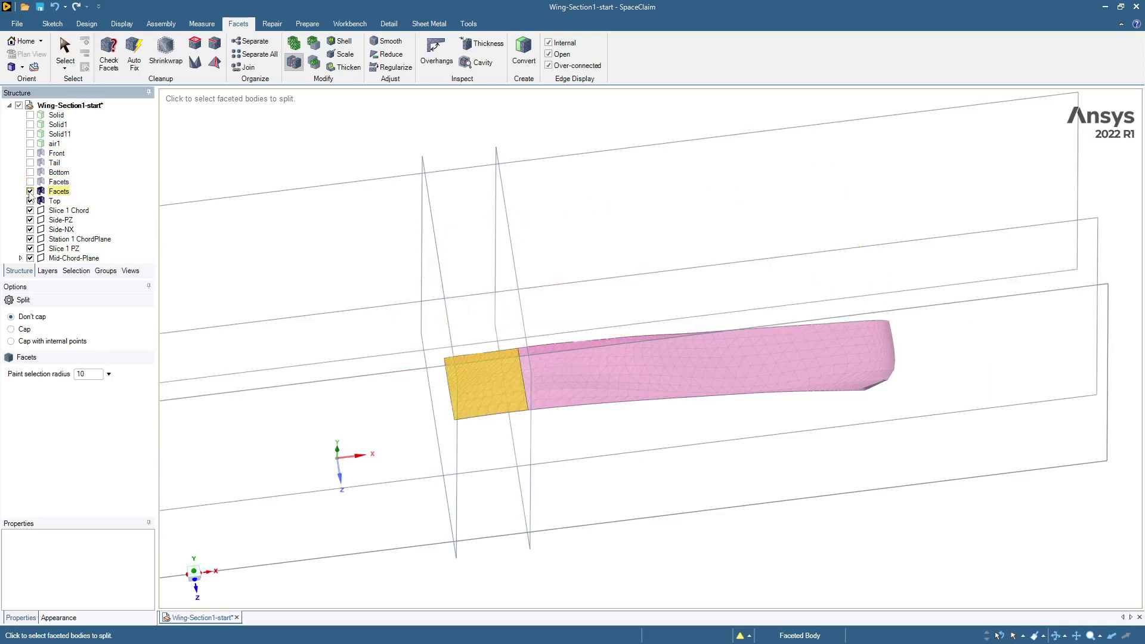
{"action": "left_click", "coordinate": [30, 200]}
{"action": "middle_click_drag", "start_coordinate": [288, 140], "coordinate": [327, 134]}
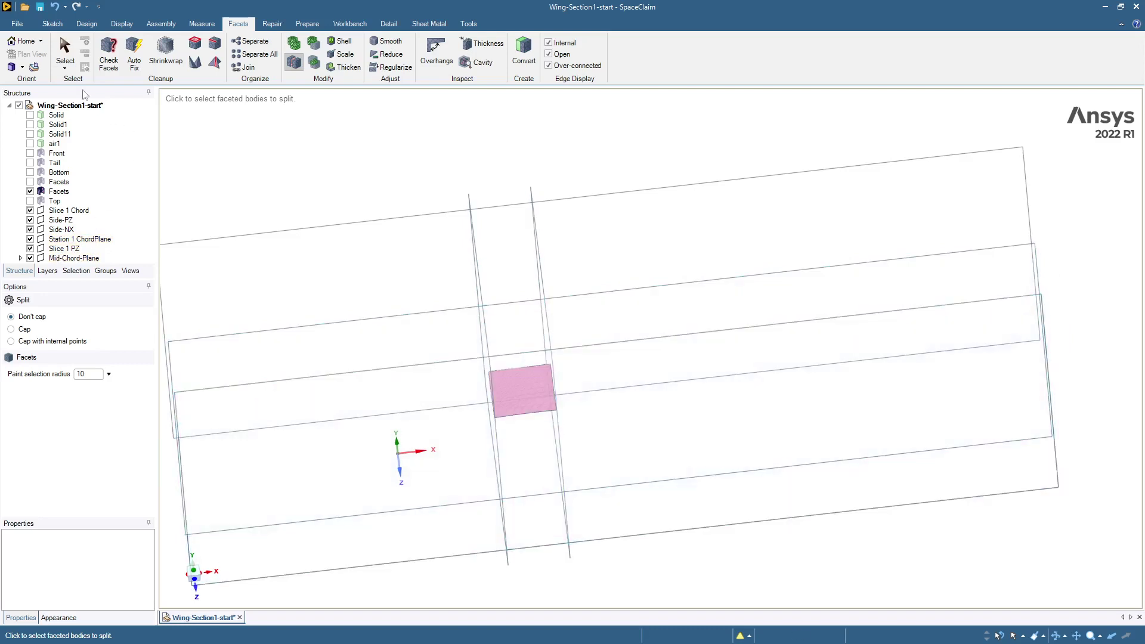
Hide all the reference planes from Slice 1 Chord through Mid-Chord-Plane, leaving only the small facet patch displayed
{"action": "left_click", "coordinate": [64, 51]}
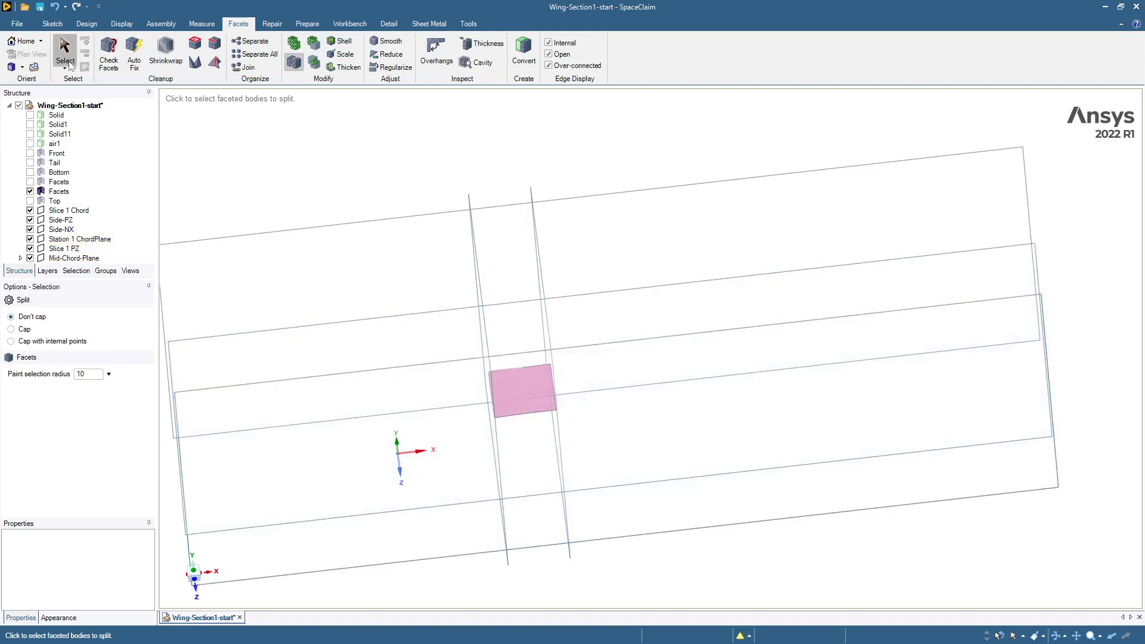
{"action": "left_click", "coordinate": [55, 258]}
{"action": "left_click", "coordinate": [50, 213], "text": "shift"}
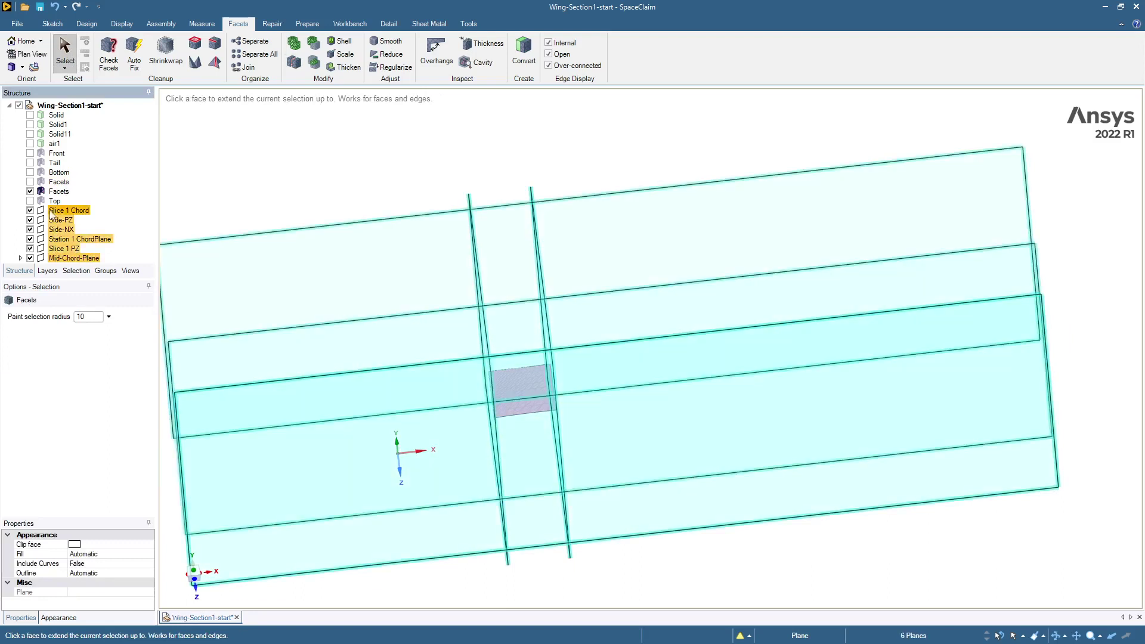
{"action": "left_click", "coordinate": [29, 211]}
{"action": "key", "text": "z"}
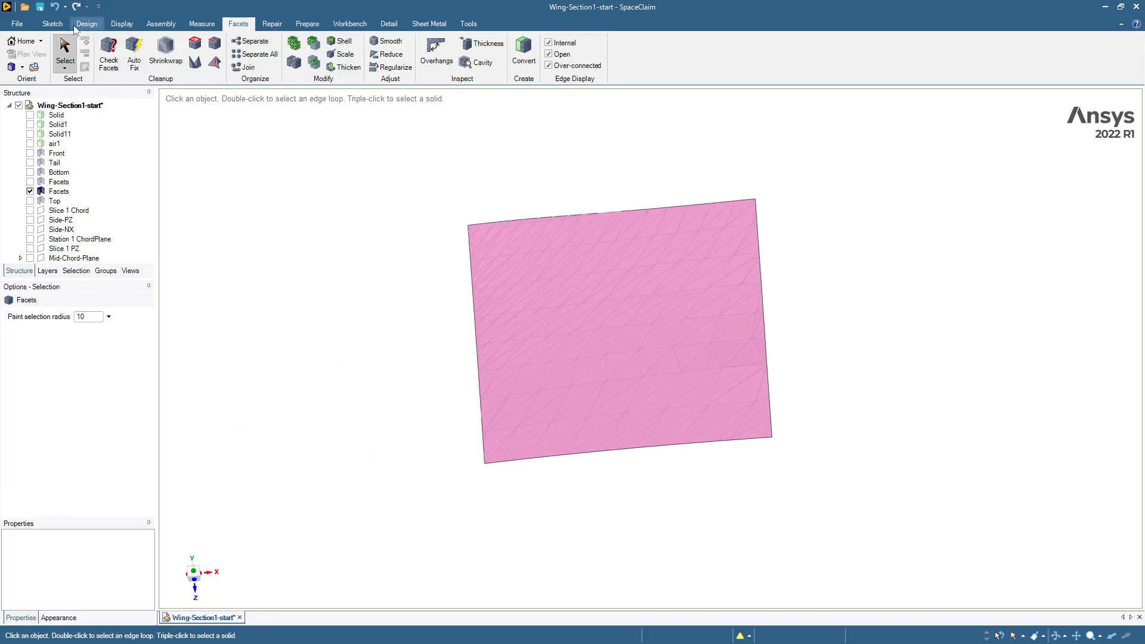
Start a Skin Surface boundary along the patch's +Z spanwise edge, with eight control points between vertices at both corners
{"action": "left_click", "coordinate": [468, 24]}
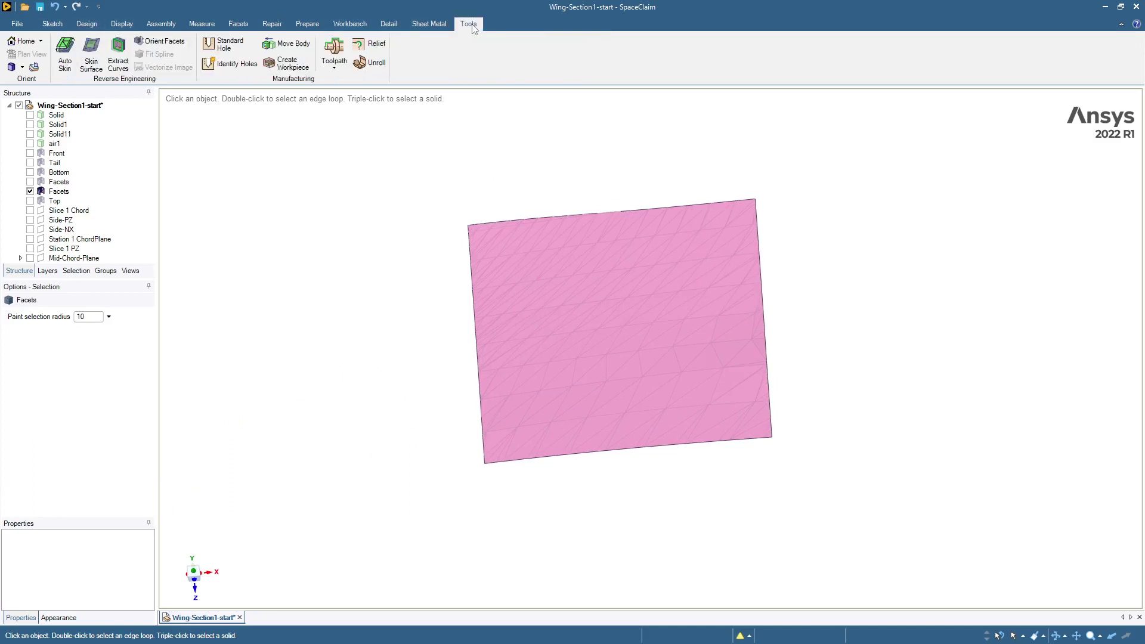
{"action": "left_click", "coordinate": [93, 50]}
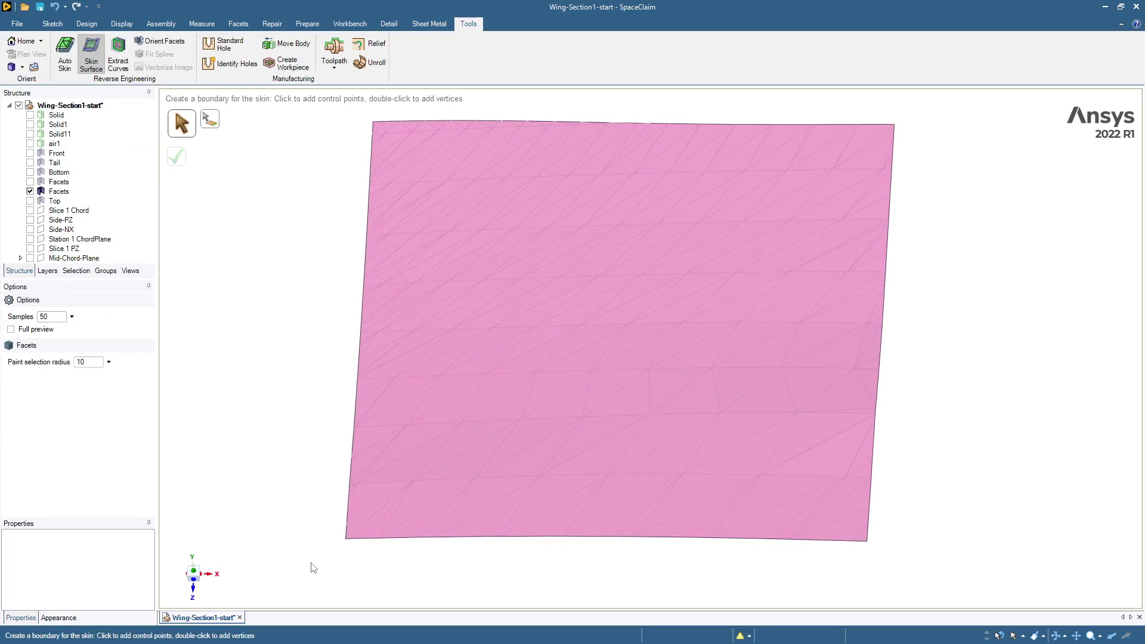
{"action": "left_click", "coordinate": [346, 539]}
{"action": "left_click", "coordinate": [407, 539]}
{"action": "left_click", "coordinate": [456, 538]}
{"action": "left_click", "coordinate": [515, 537]}
{"action": "left_click", "coordinate": [580, 537]}
{"action": "left_click", "coordinate": [650, 537]}
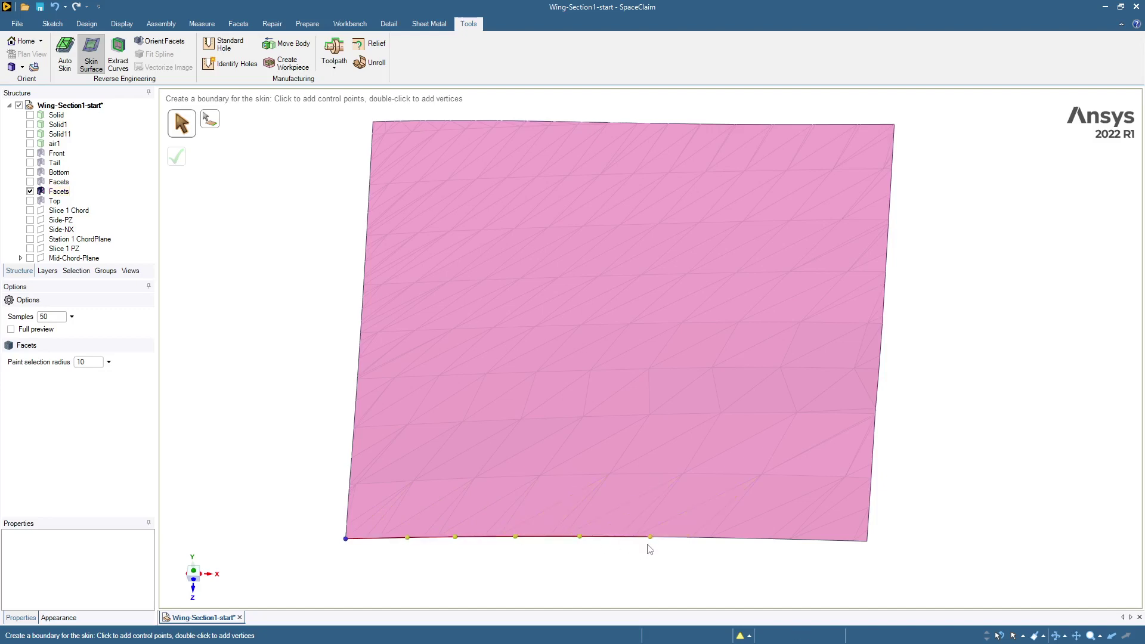
{"action": "left_click", "coordinate": [716, 538]}
{"action": "left_click", "coordinate": [764, 539]}
{"action": "left_click", "coordinate": [815, 540]}
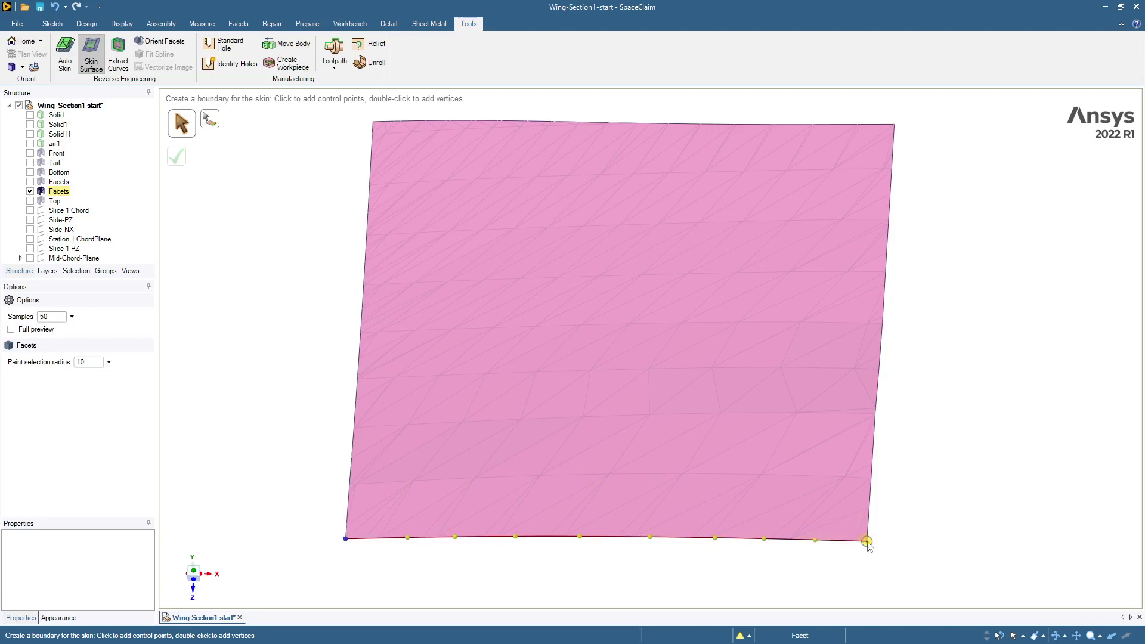
{"action": "double_click", "coordinate": [867, 543]}
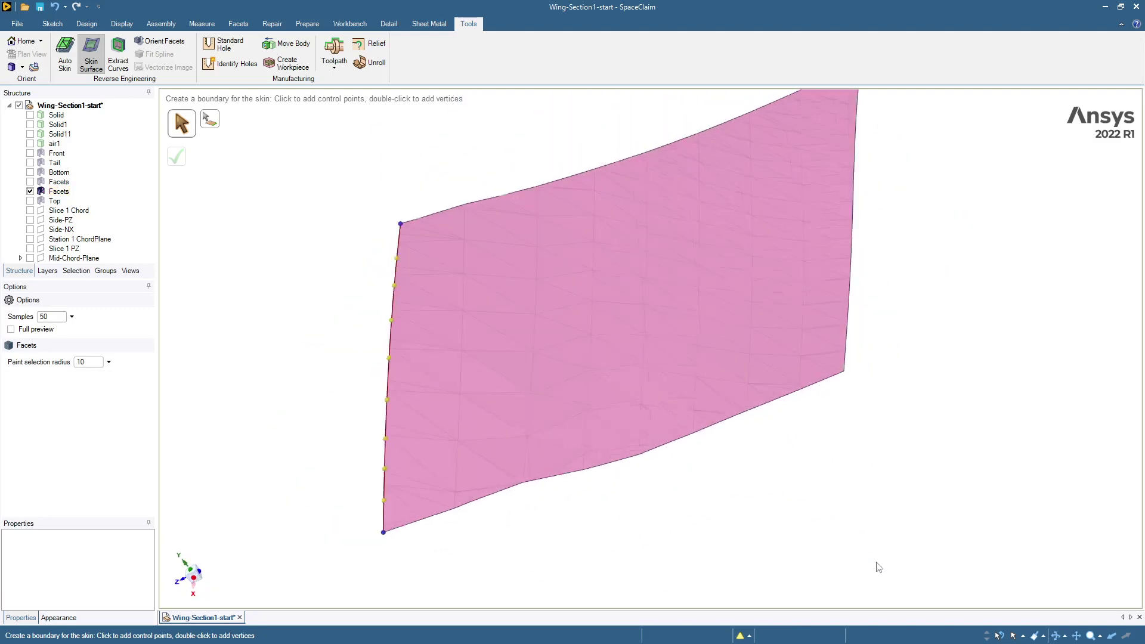
Continue the skin boundary along the patch's +X chordwise edge with eleven control points, ending in a vertex at the corner
{"action": "middle_click_drag", "start_coordinate": [877, 563], "coordinate": [515, 569]}
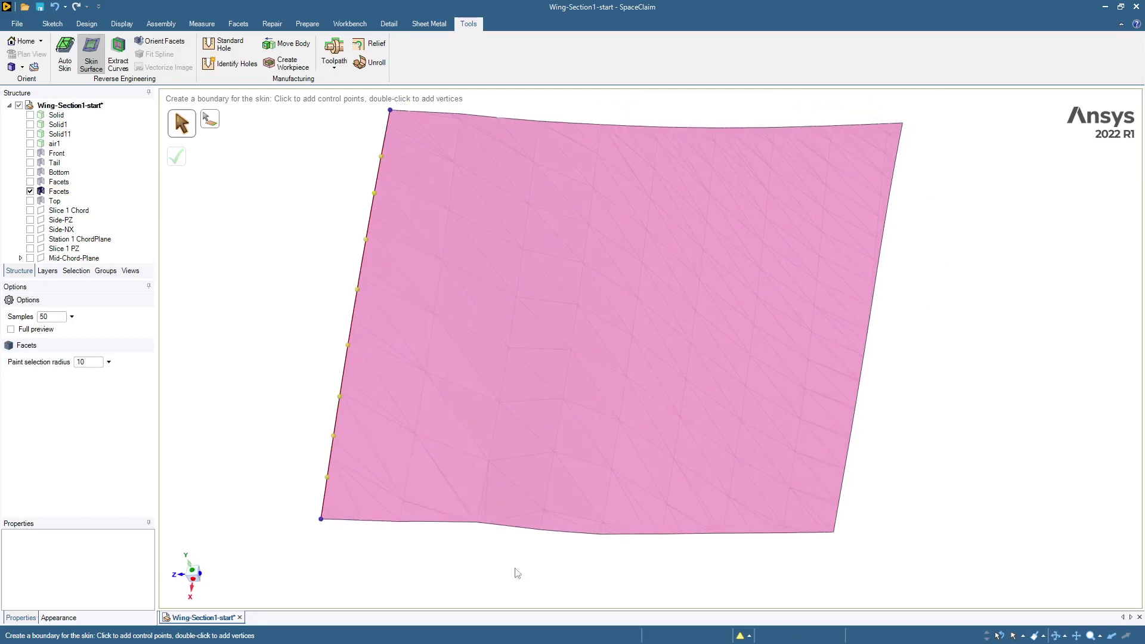
{"action": "left_click", "coordinate": [363, 520]}
{"action": "left_click", "coordinate": [409, 522]}
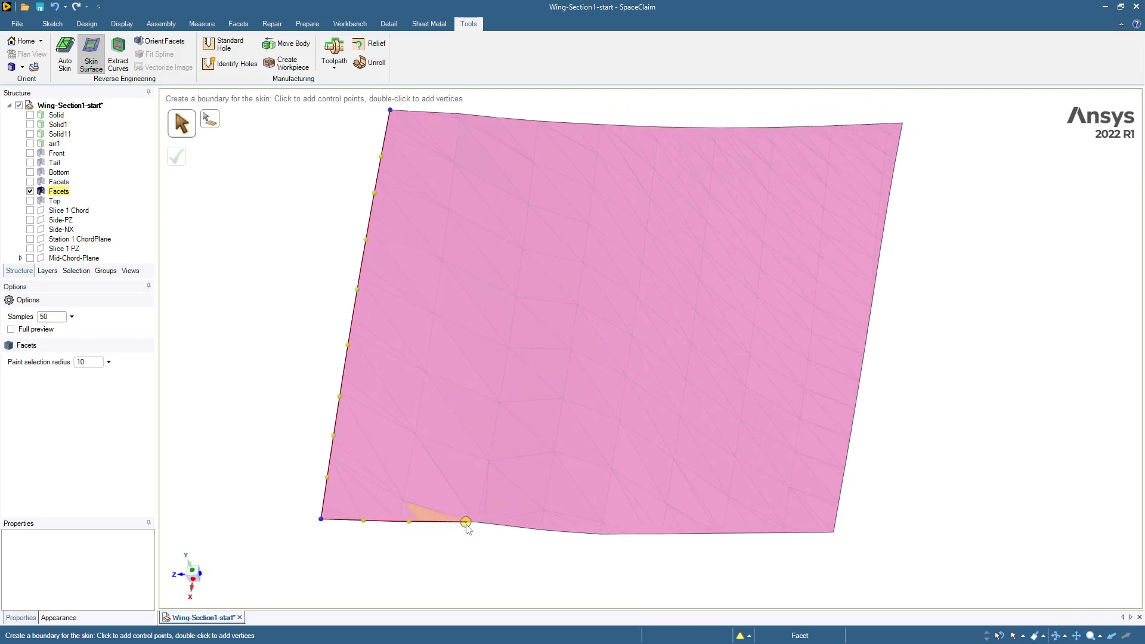
{"action": "left_click", "coordinate": [466, 522]}
{"action": "left_click", "coordinate": [485, 523]}
{"action": "left_click", "coordinate": [518, 526]}
{"action": "left_click", "coordinate": [540, 529]}
{"action": "left_click", "coordinate": [572, 533]}
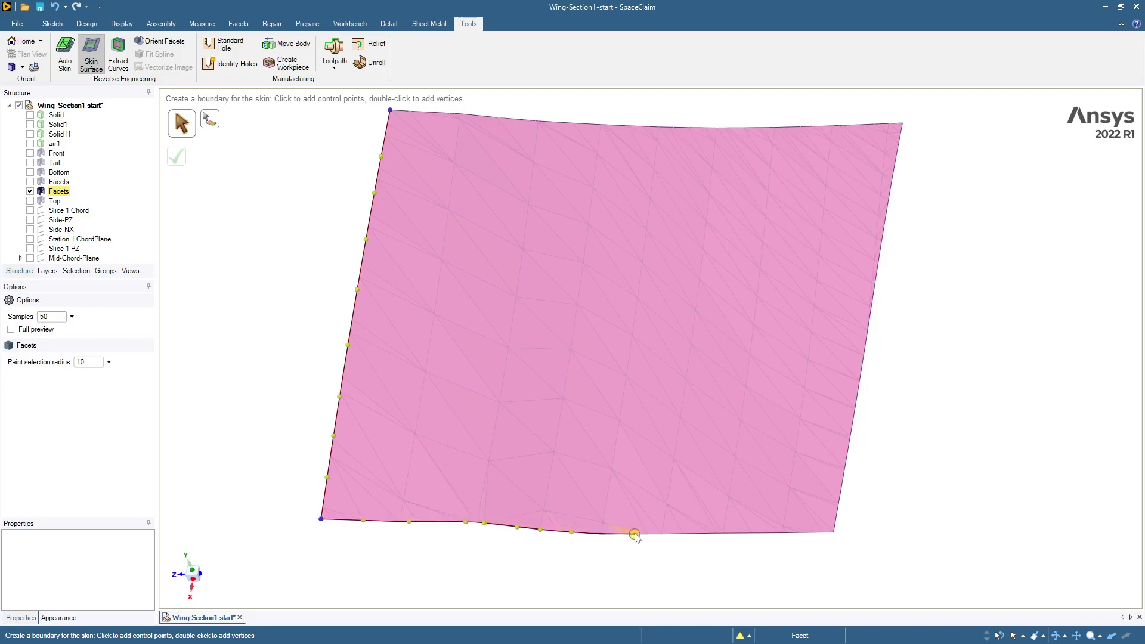
{"action": "left_click", "coordinate": [614, 533]}
{"action": "left_click", "coordinate": [662, 534]}
{"action": "left_click", "coordinate": [723, 534]}
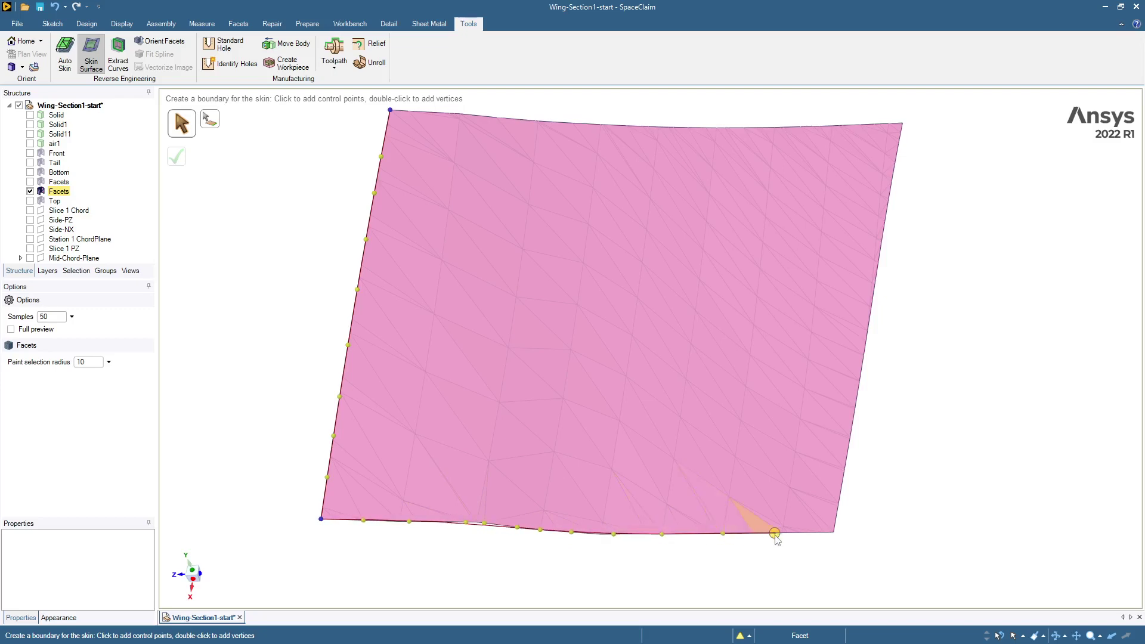
{"action": "left_click", "coordinate": [775, 533]}
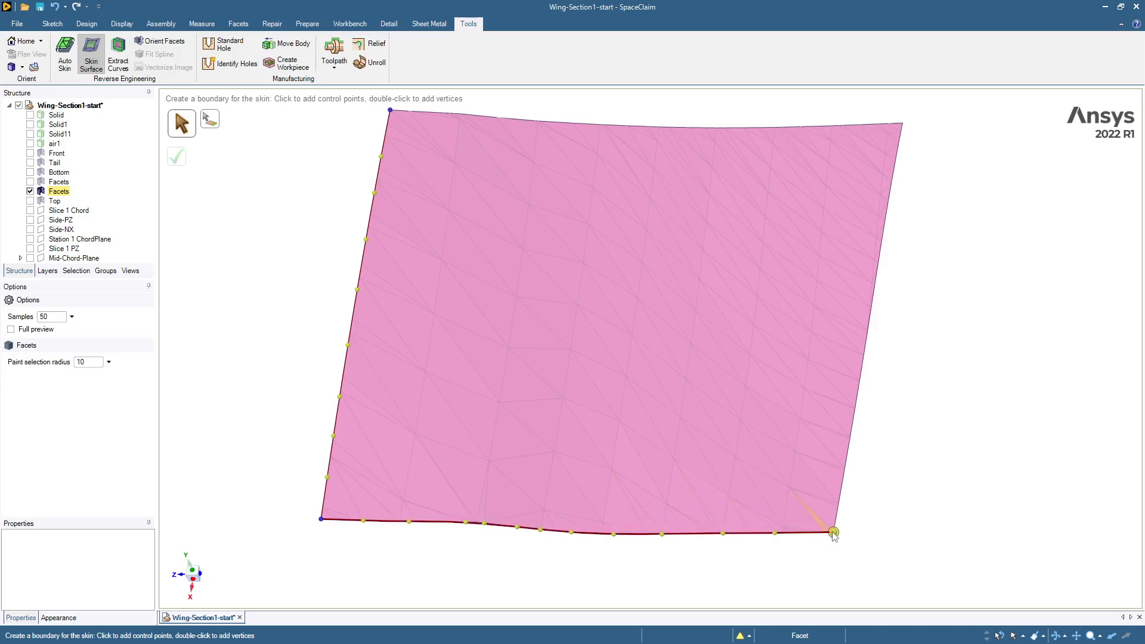
{"action": "double_click", "coordinate": [830, 533]}
Trace the skin boundary along the patch's -Z spanwise edge with eight control points
{"action": "middle_click_drag", "start_coordinate": [825, 563], "coordinate": [681, 572]}
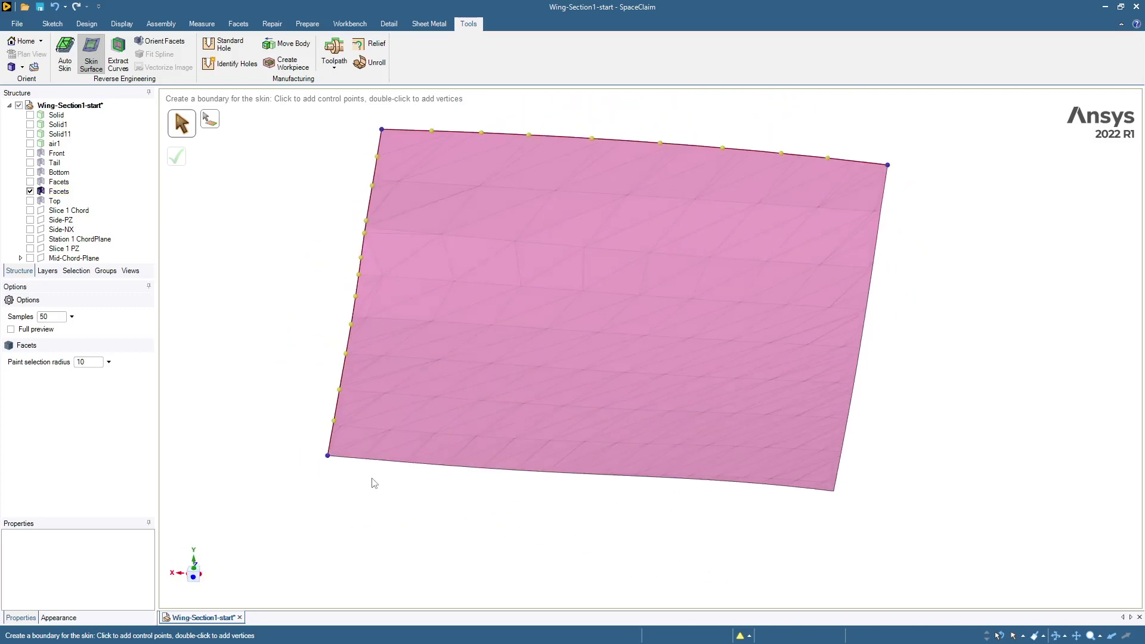
{"action": "left_click", "coordinate": [373, 460]}
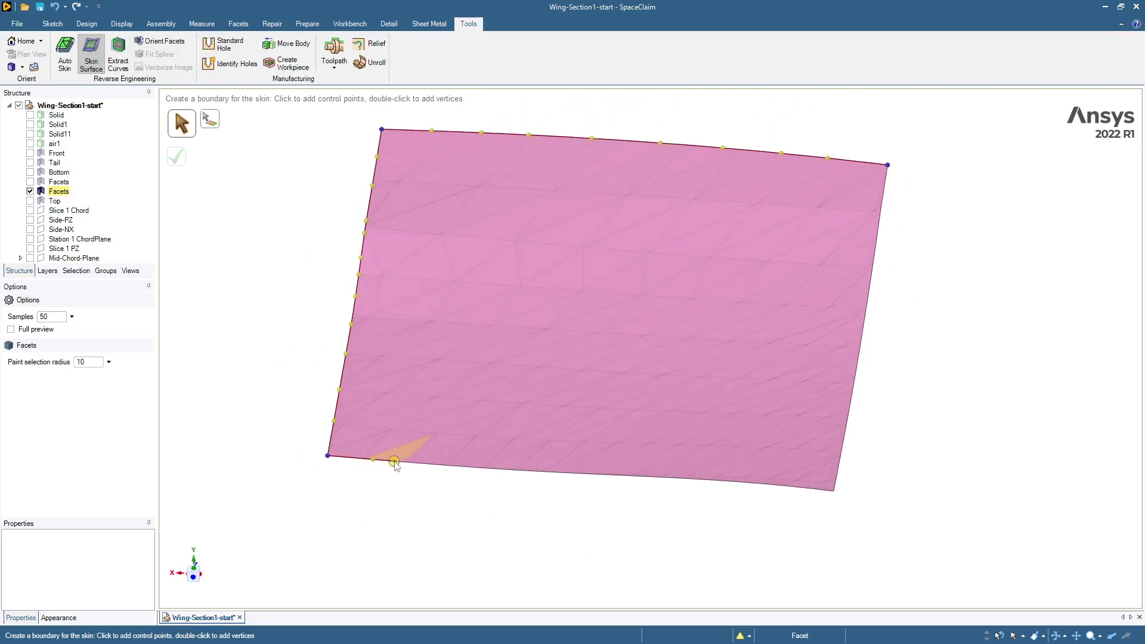
{"action": "left_click", "coordinate": [433, 464]}
{"action": "left_click", "coordinate": [483, 468]}
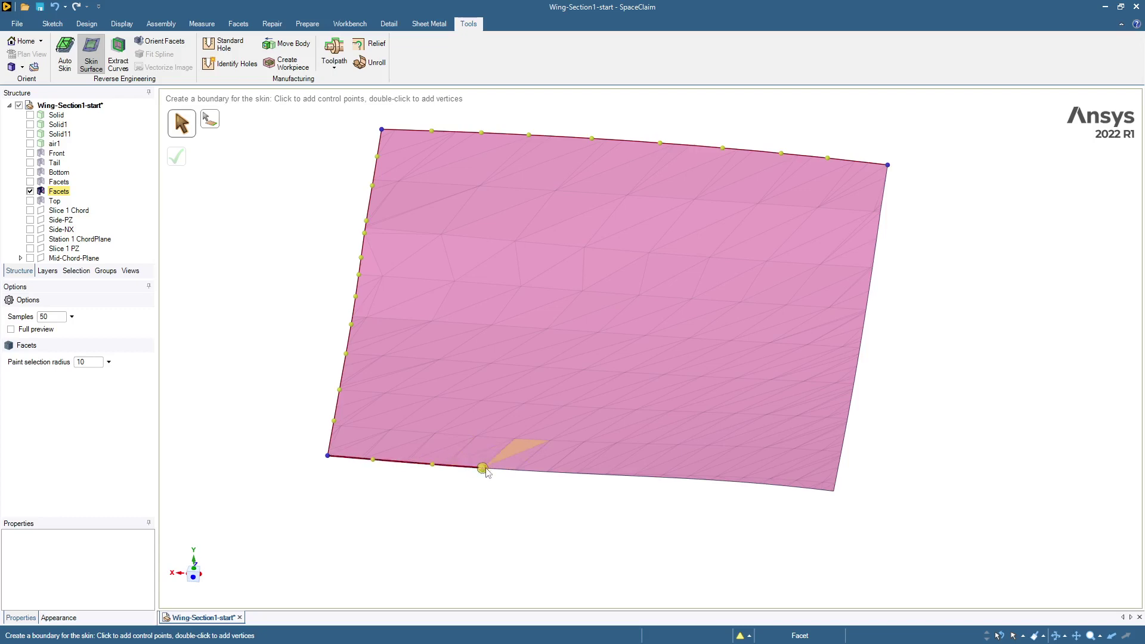
{"action": "left_click", "coordinate": [547, 472]}
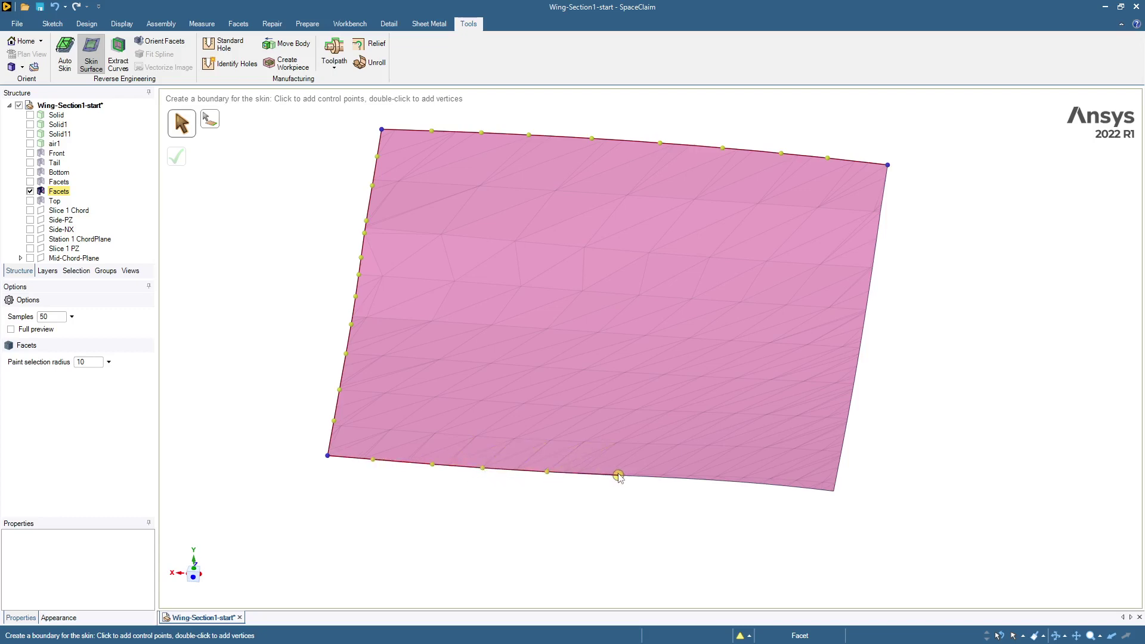
{"action": "left_click", "coordinate": [615, 476]}
{"action": "left_click", "coordinate": [684, 478]}
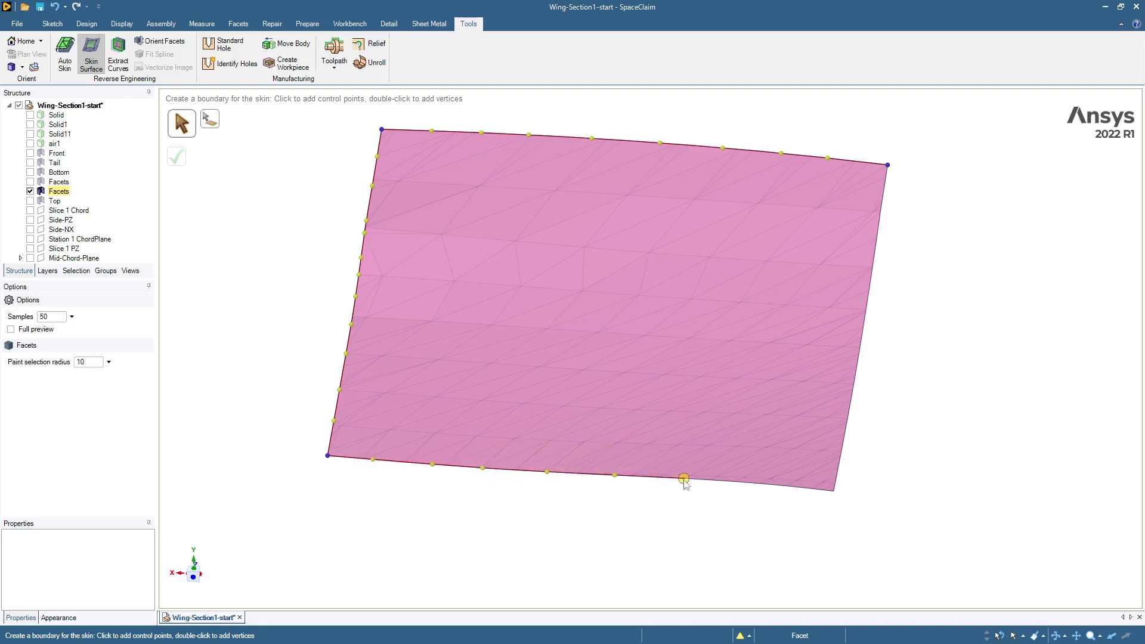
{"action": "left_click", "coordinate": [737, 482]}
{"action": "left_click", "coordinate": [788, 486]}
Close the skin boundary along the patch's -X chordwise edge with eight control points and create the skin surface
{"action": "middle_click_drag", "start_coordinate": [832, 493], "coordinate": [471, 508]}
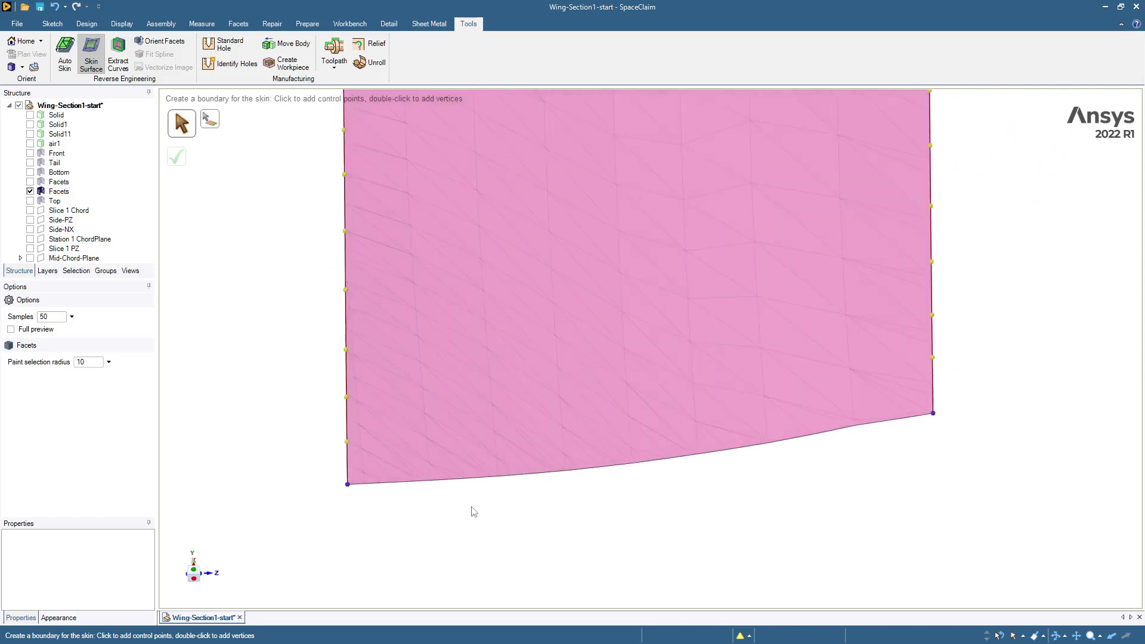
{"action": "left_click", "coordinate": [414, 481]}
{"action": "left_click", "coordinate": [475, 477]}
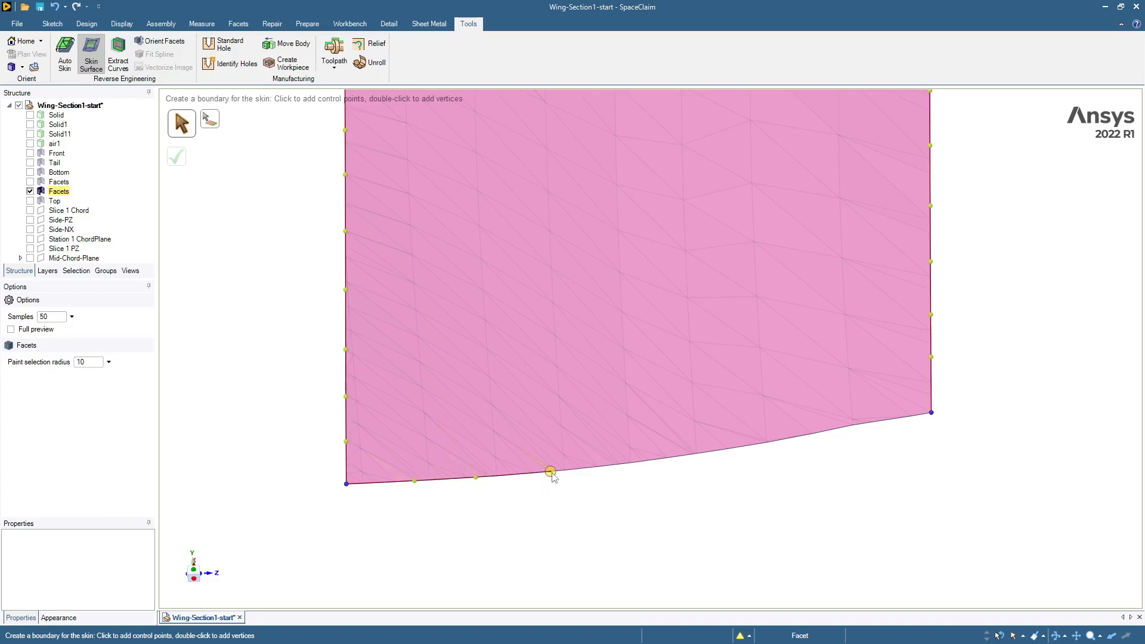
{"action": "left_click", "coordinate": [551, 471]}
{"action": "left_click", "coordinate": [620, 464]}
{"action": "left_click", "coordinate": [692, 455]}
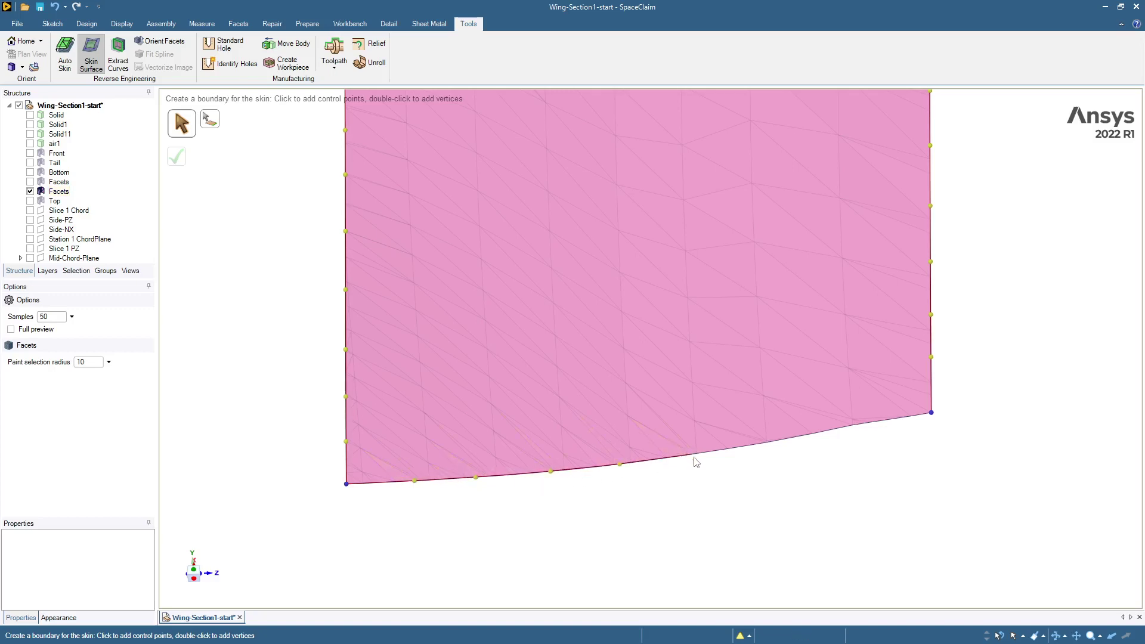
{"action": "left_click", "coordinate": [760, 444]}
{"action": "left_click", "coordinate": [813, 434]}
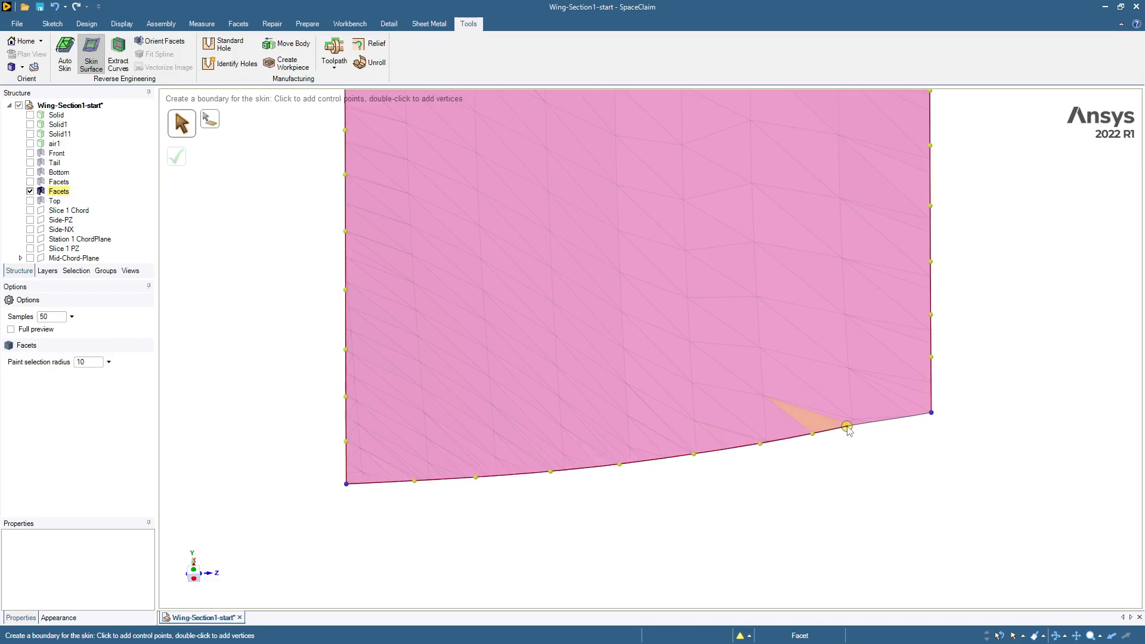
{"action": "left_click", "coordinate": [865, 424]}
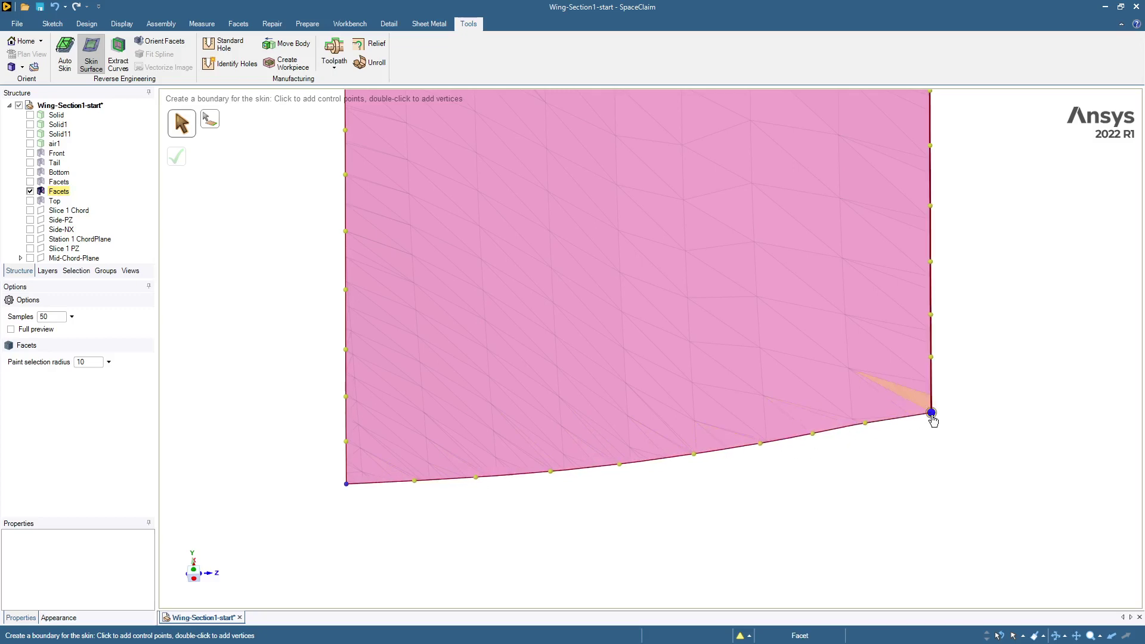
{"action": "left_click", "coordinate": [931, 413]}
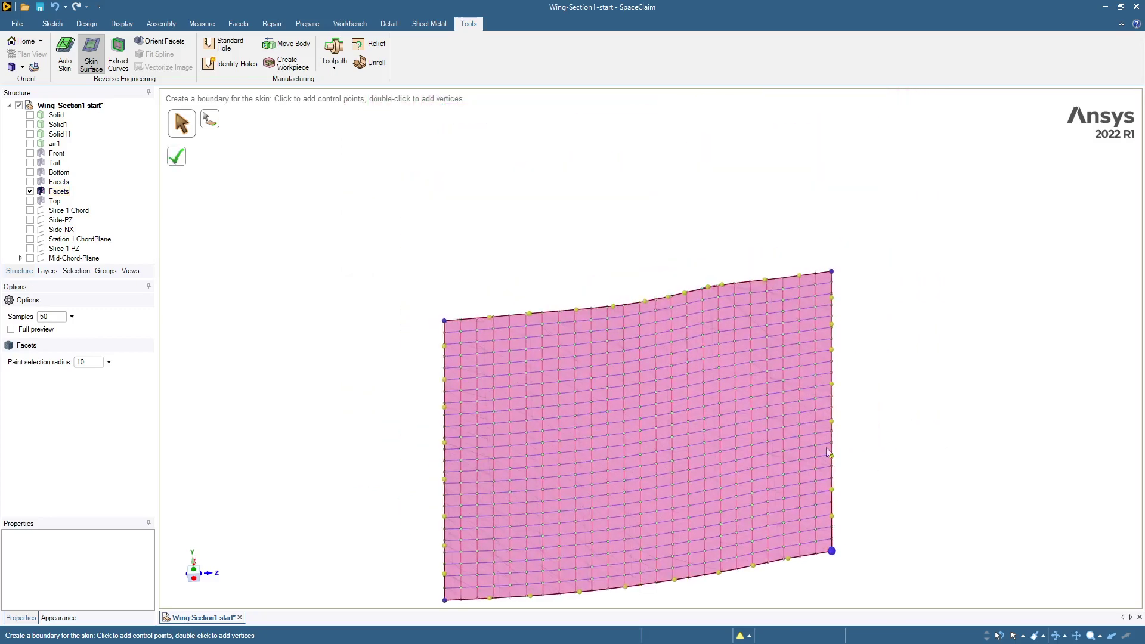
{"action": "left_click", "coordinate": [177, 156]}
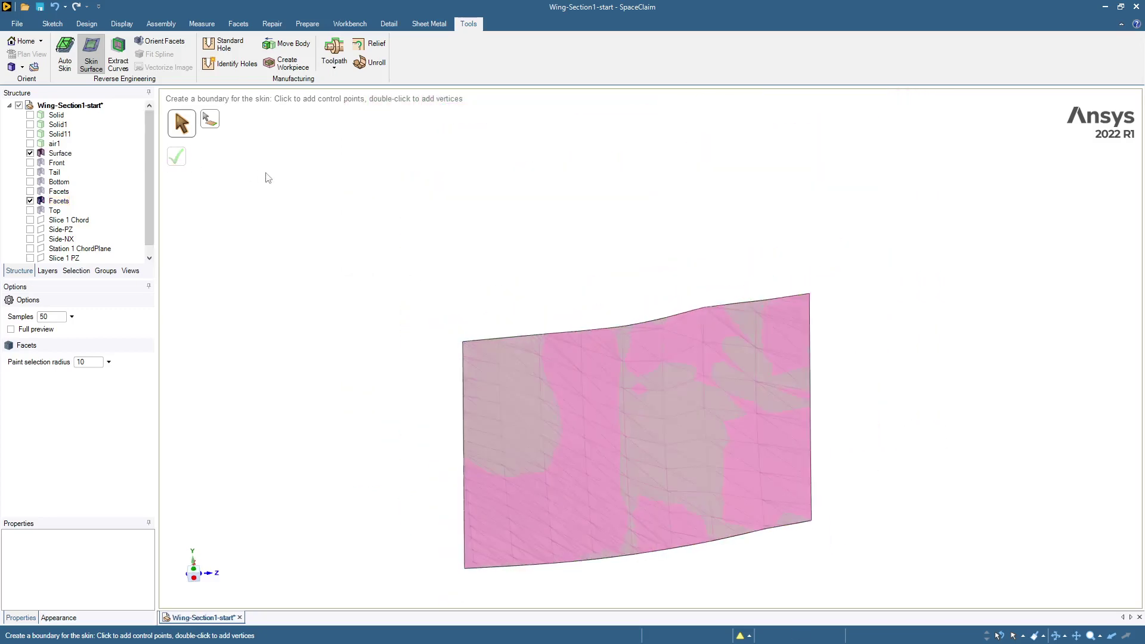
Run a Deviation analysis with the new skin surface as source and the visible Facets body as target
{"action": "key", "text": "h"}
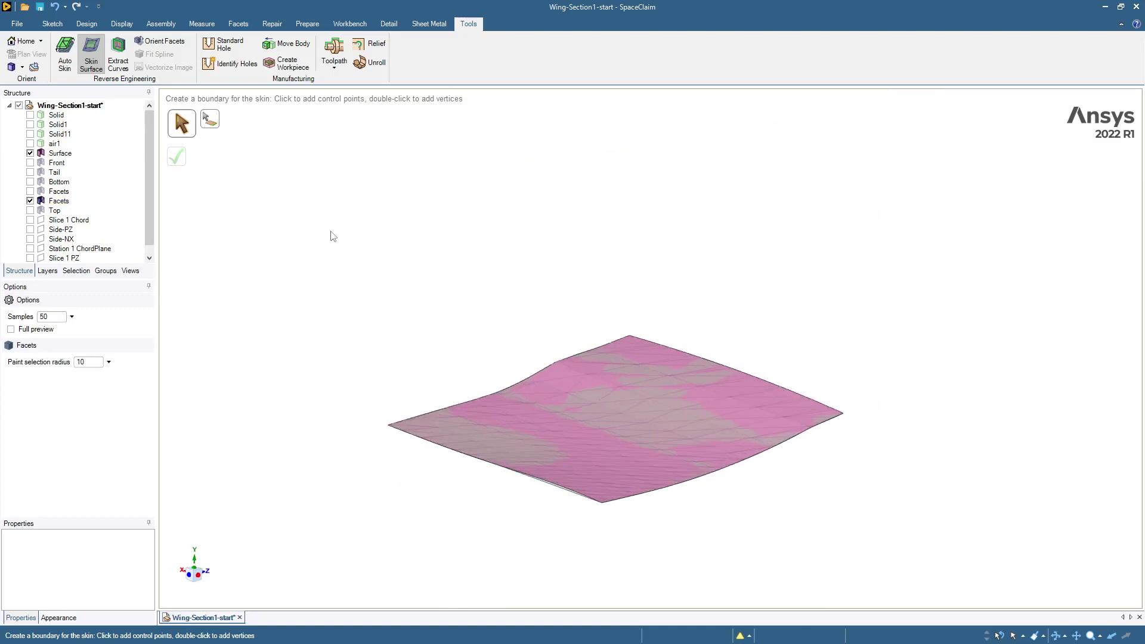
{"action": "middle_click_drag", "start_coordinate": [341, 287], "coordinate": [599, 359]}
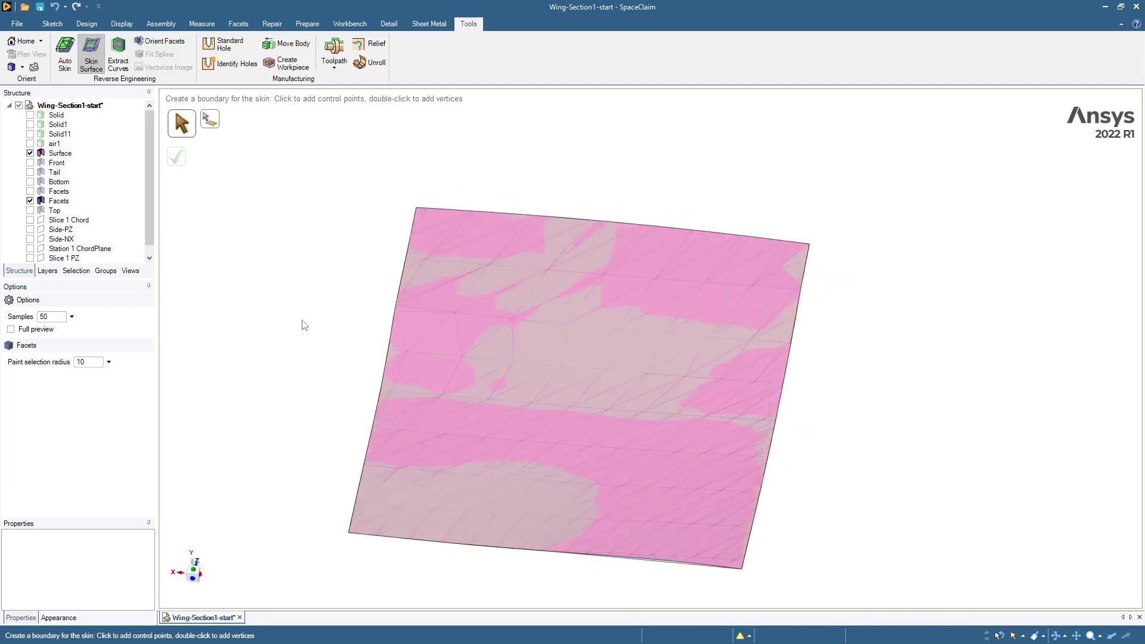
{"action": "middle_click_drag", "start_coordinate": [304, 325], "coordinate": [246, 305]}
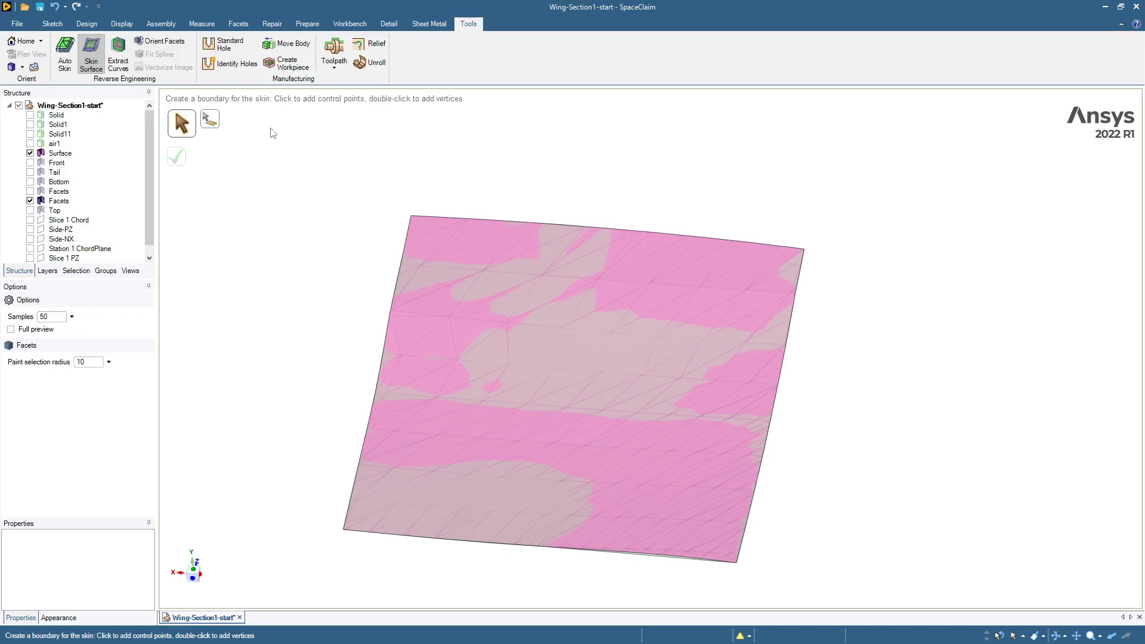
{"action": "left_click", "coordinate": [202, 23]}
{"action": "left_click", "coordinate": [364, 52]}
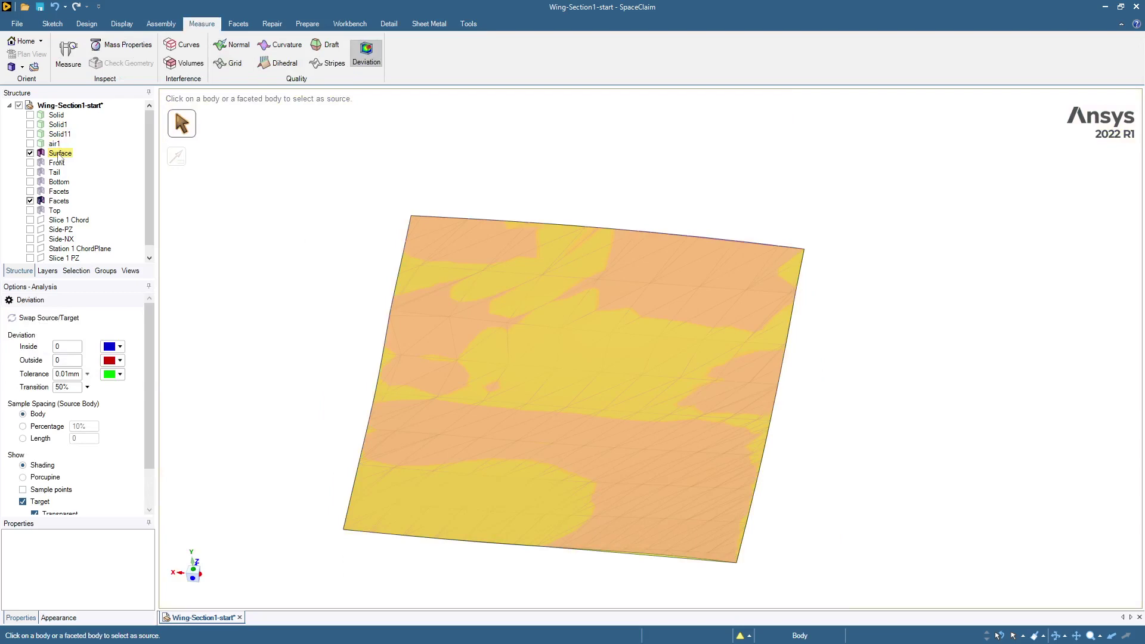
{"action": "left_click", "coordinate": [60, 154]}
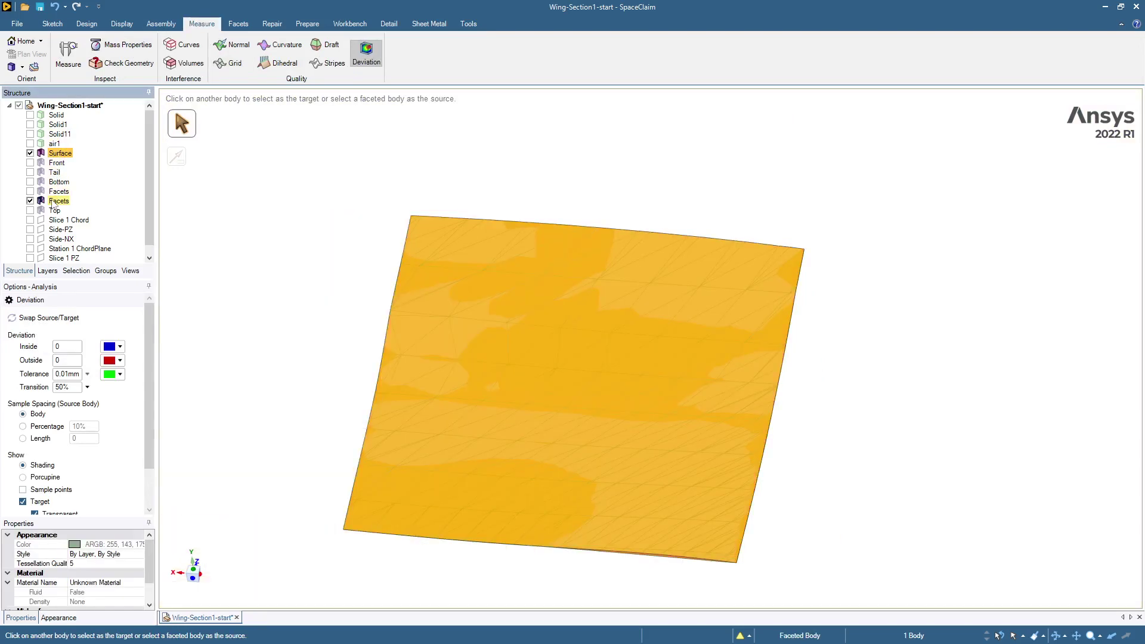
{"action": "left_click", "coordinate": [58, 201]}
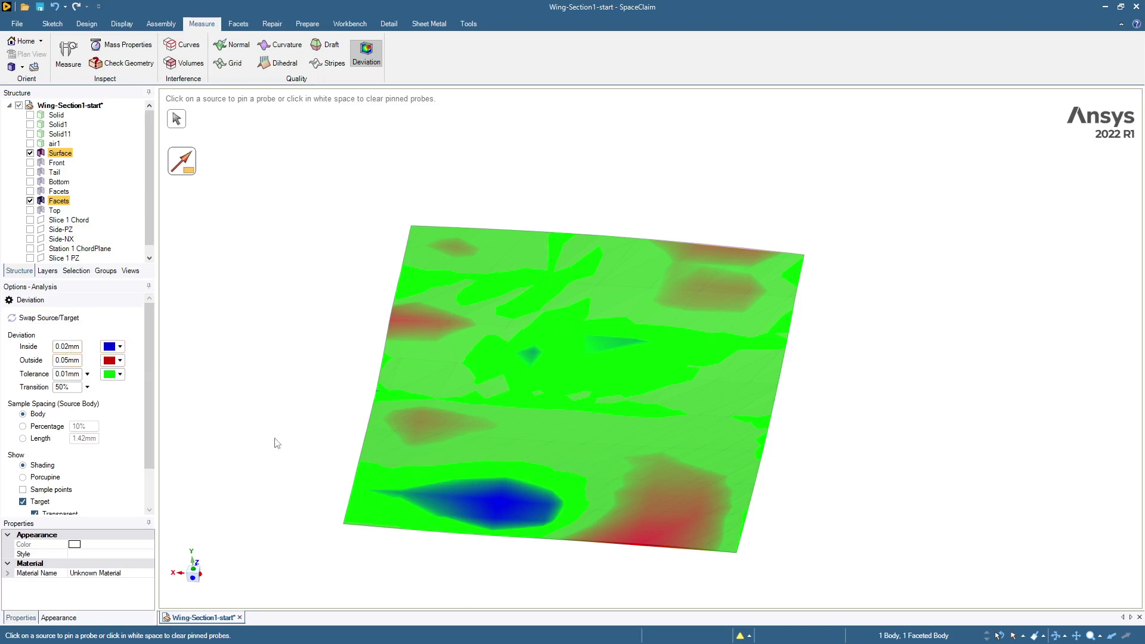
Probe the deviation in the blue inside region and the red outside region near the patch's -Z edge
{"action": "mouse_move", "coordinate": [502, 506]}
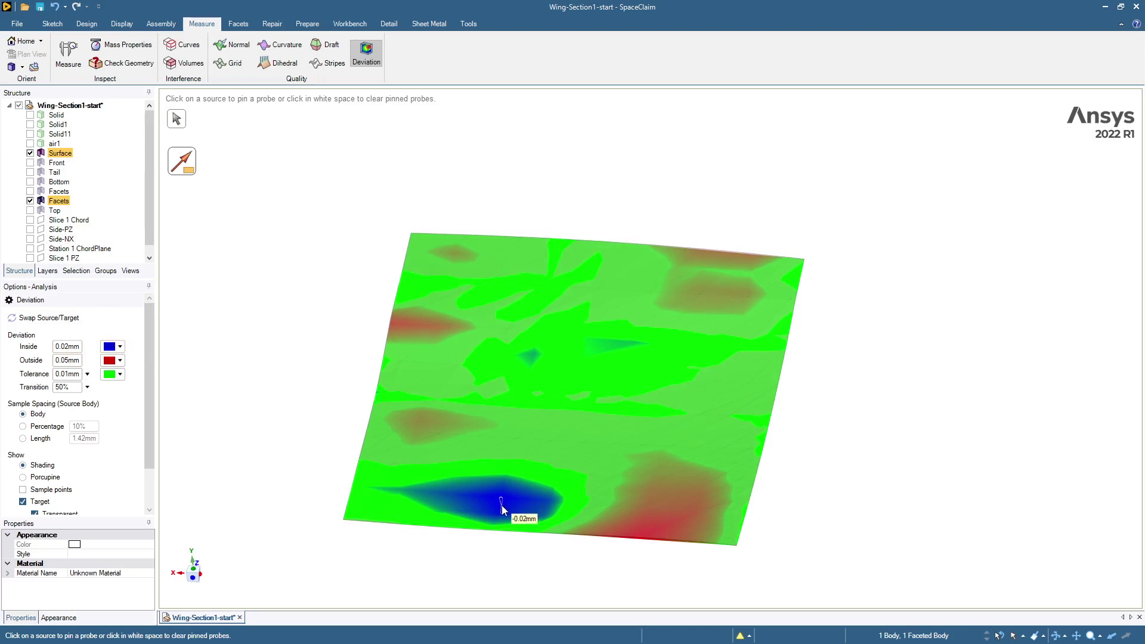
{"action": "left_click", "coordinate": [656, 522]}
{"action": "scroll", "coordinate": [656, 521], "scroll_direction": "up", "scroll_amount": 5}
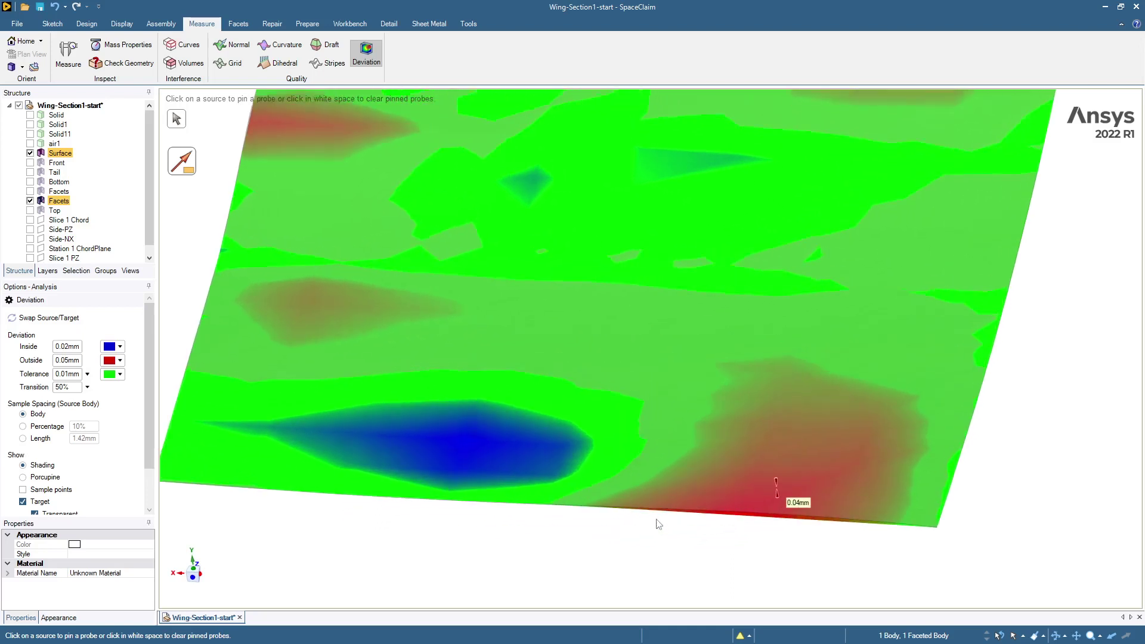
{"action": "scroll", "coordinate": [657, 519], "scroll_direction": "up", "scroll_amount": 2}
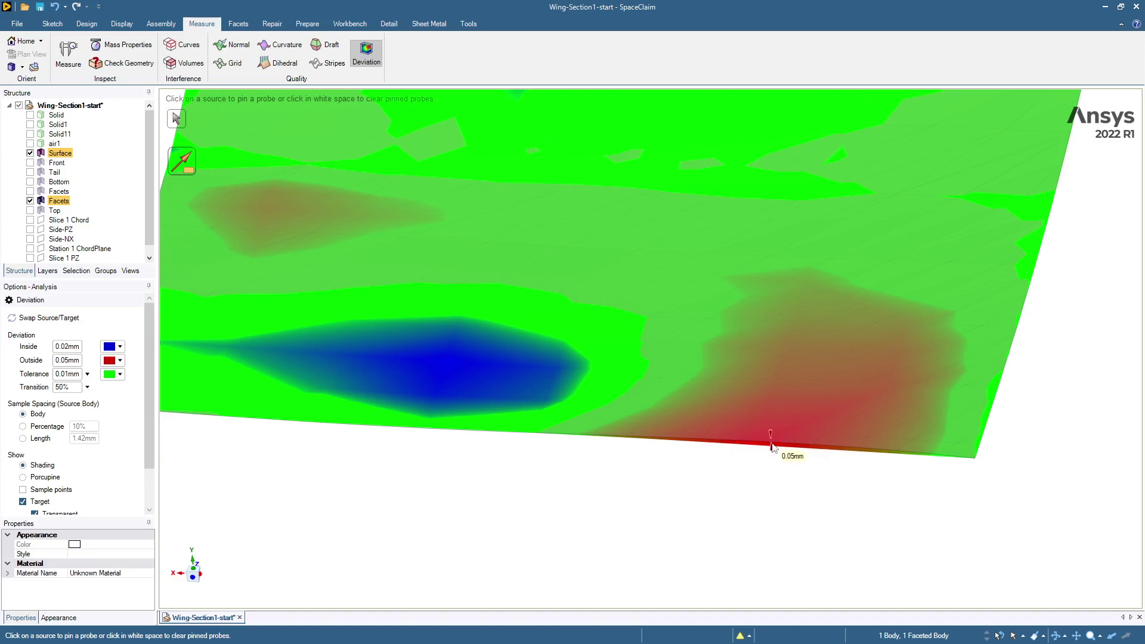
{"action": "scroll", "coordinate": [621, 537], "scroll_direction": "down", "scroll_amount": 3}
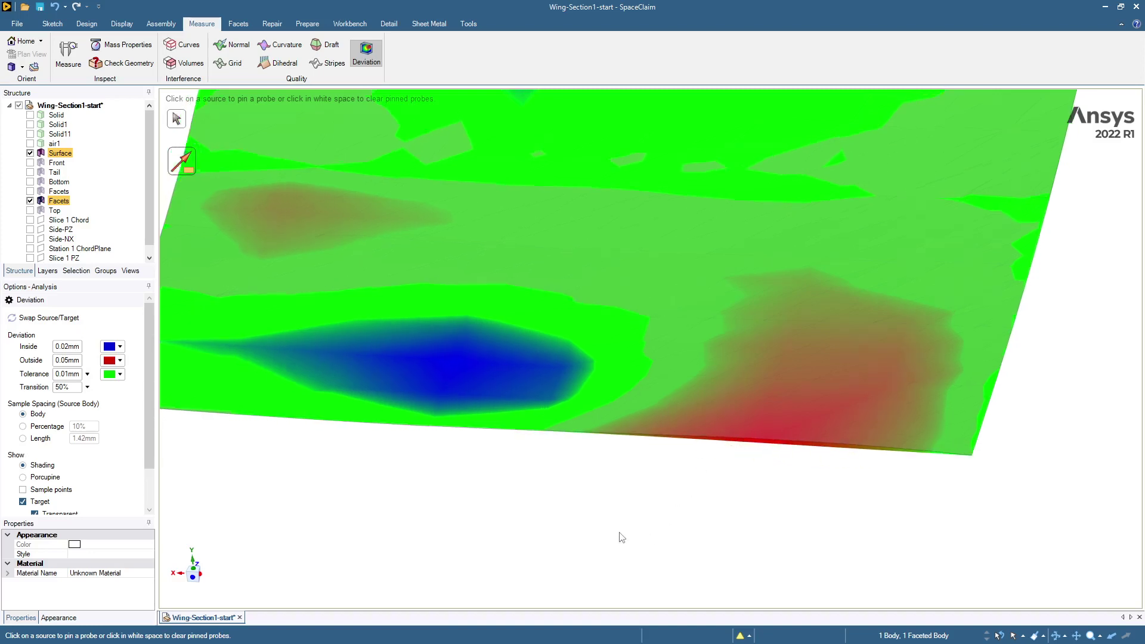
Leave the Deviation analysis and hide the Facets body so that only the skin surface is shown
{"action": "scroll", "coordinate": [621, 537], "scroll_direction": "down", "scroll_amount": 3}
{"action": "middle_click_drag", "start_coordinate": [435, 433], "coordinate": [411, 390]}
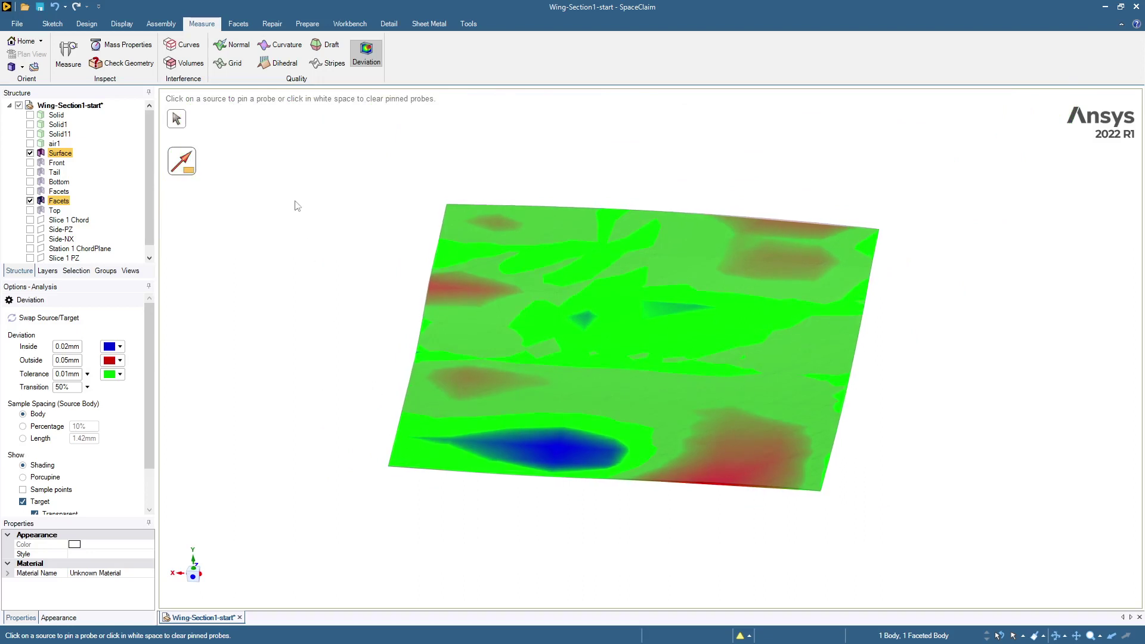
{"action": "left_click", "coordinate": [84, 24]}
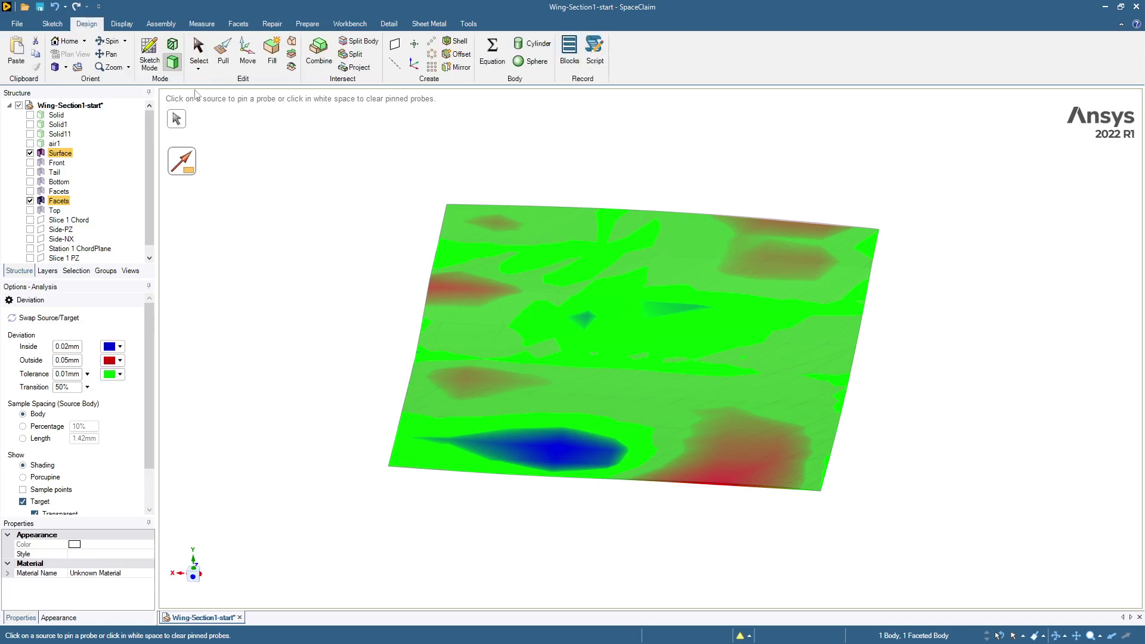
{"action": "left_click", "coordinate": [198, 53]}
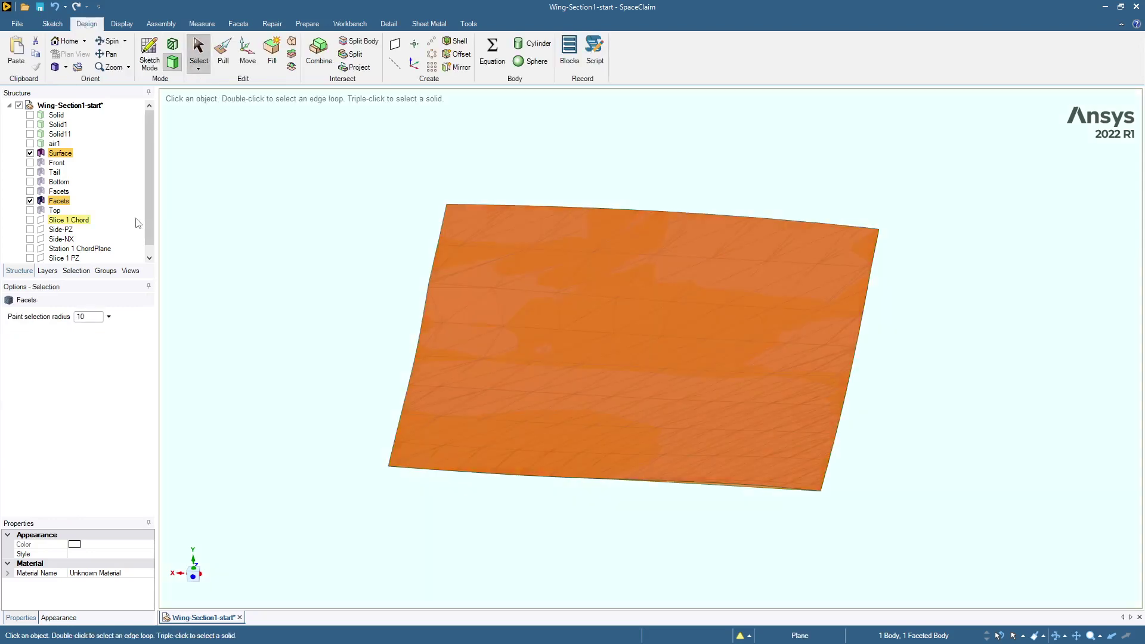
{"action": "middle_click_drag", "start_coordinate": [313, 261], "coordinate": [313, 307]}
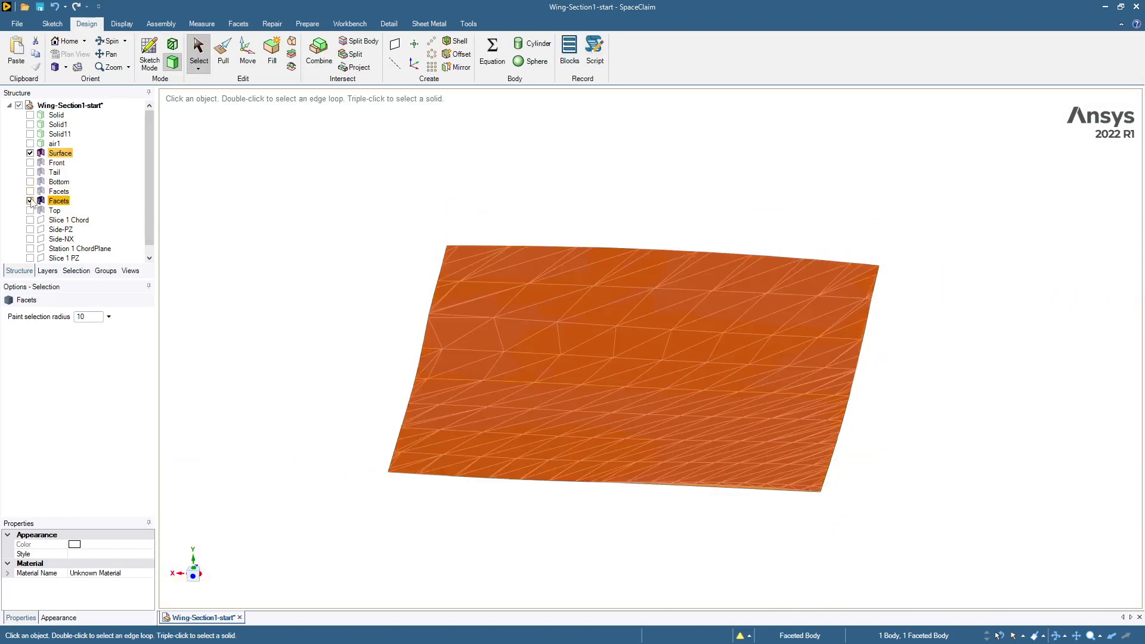
{"action": "left_click", "coordinate": [30, 201]}
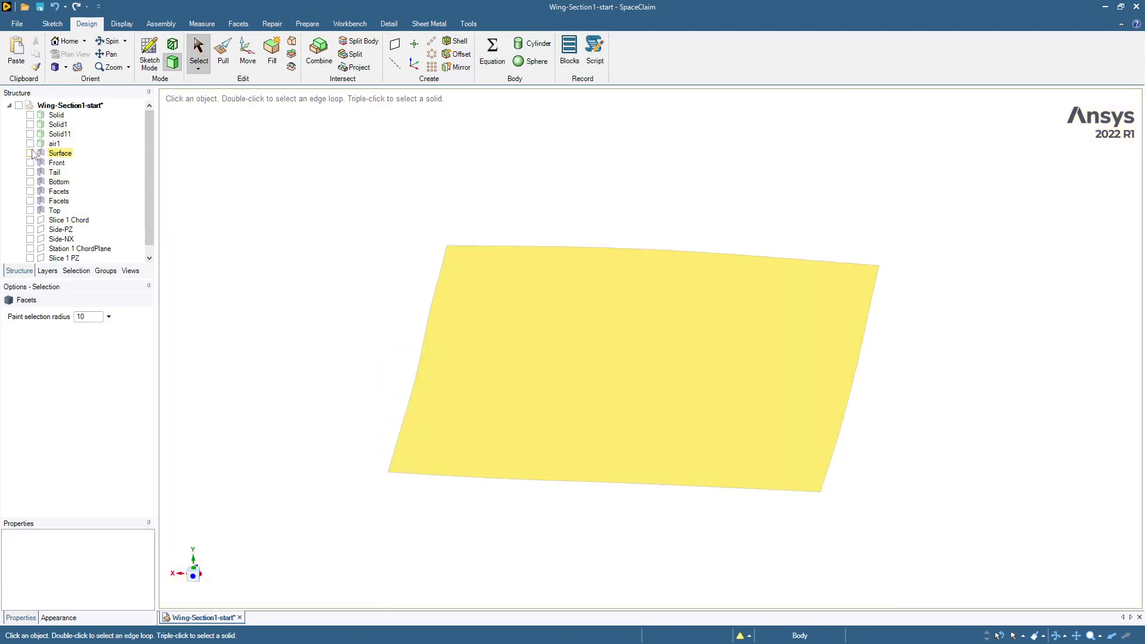
{"action": "left_click", "coordinate": [30, 153]}
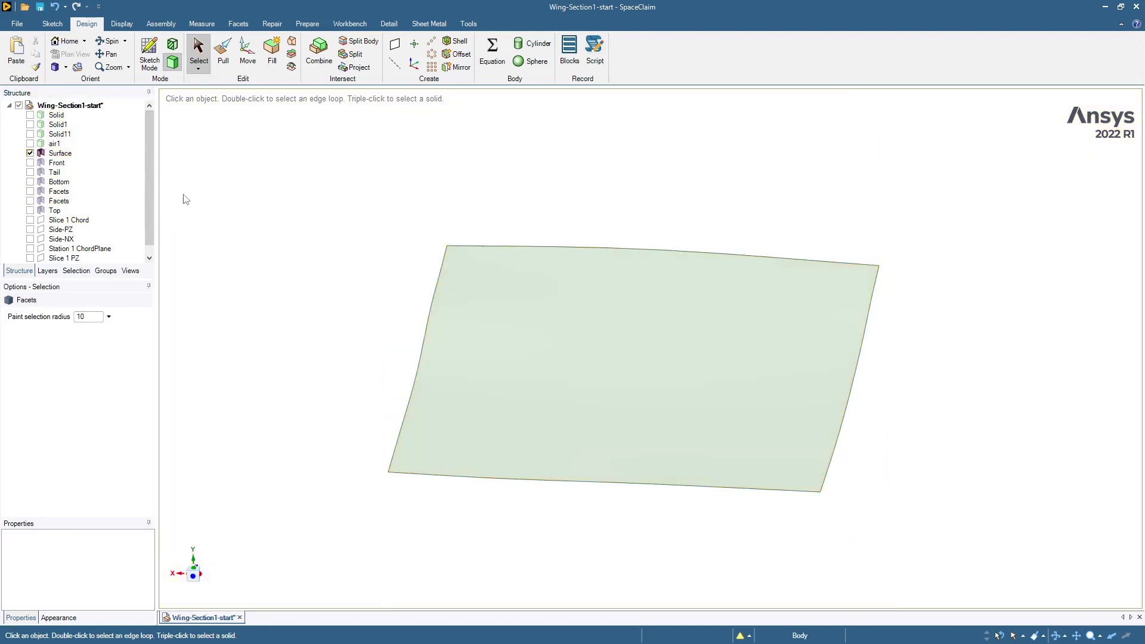
{"action": "middle_click_drag", "start_coordinate": [258, 203], "coordinate": [200, 190]}
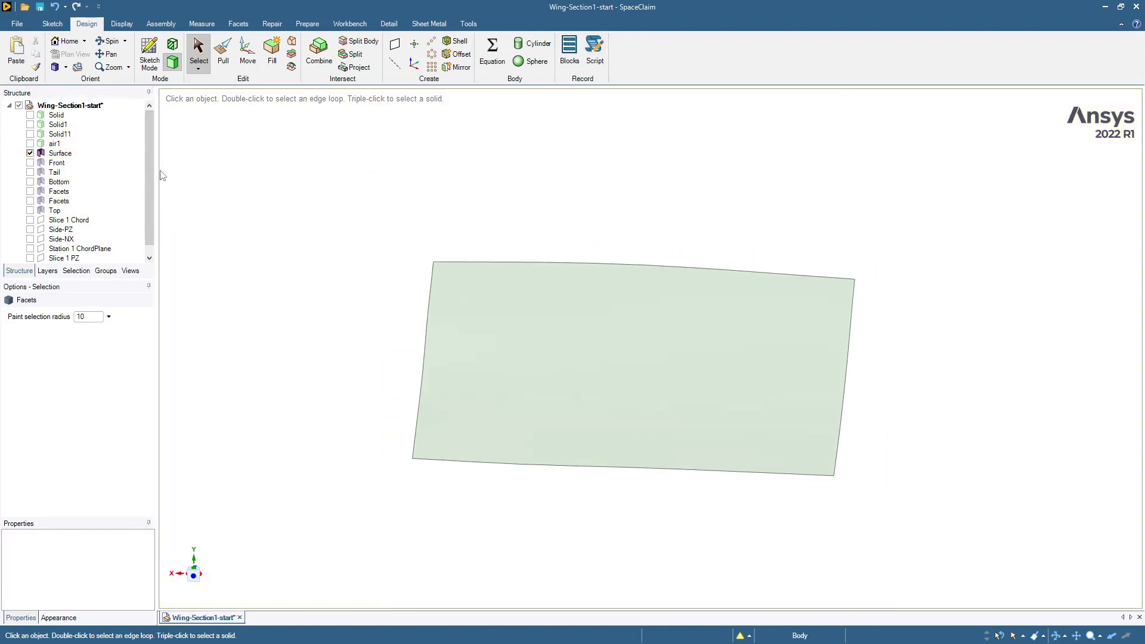
Split the hidden air1 column body with the skin surface as cutter and hide the resulting piece below the skin
{"action": "left_click", "coordinate": [30, 144]}
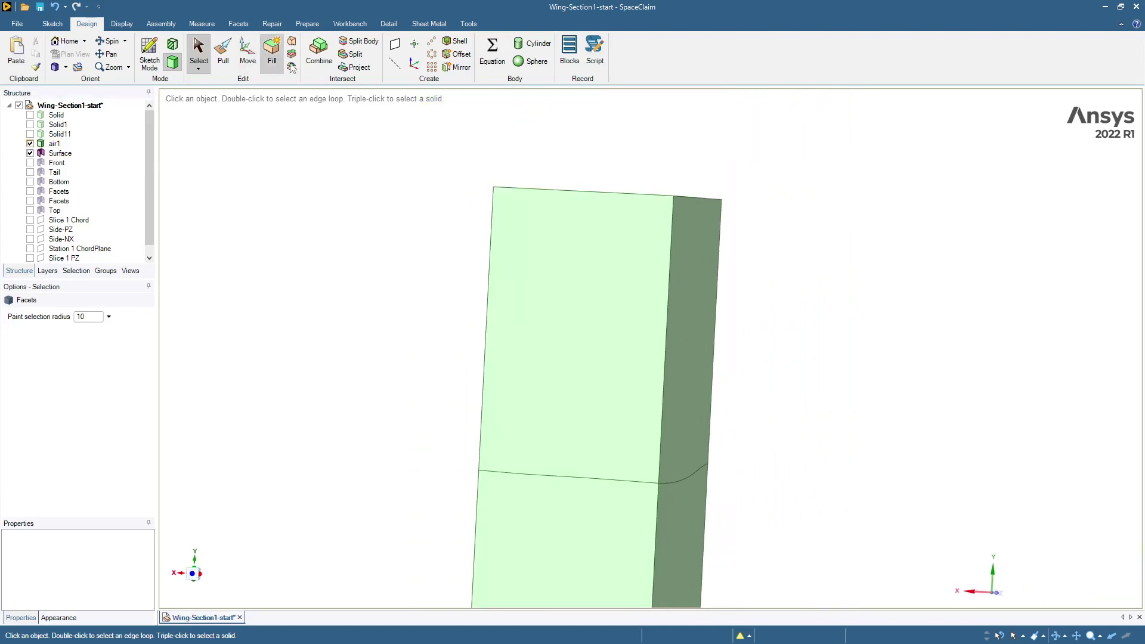
{"action": "left_click", "coordinate": [352, 42]}
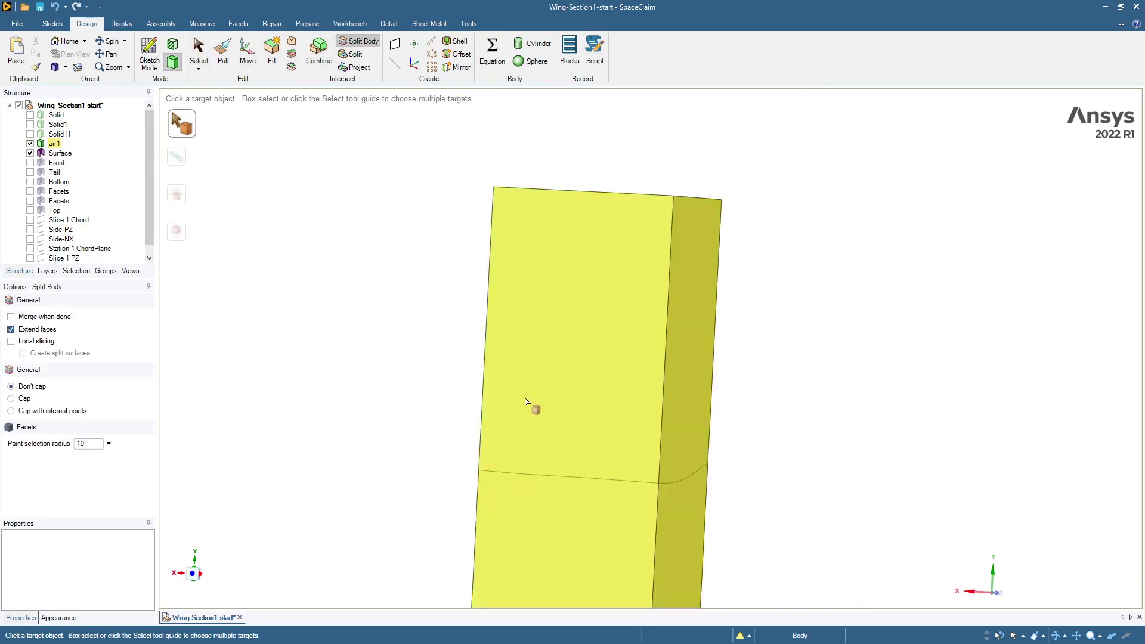
{"action": "left_click", "coordinate": [529, 404]}
{"action": "left_click", "coordinate": [64, 154]}
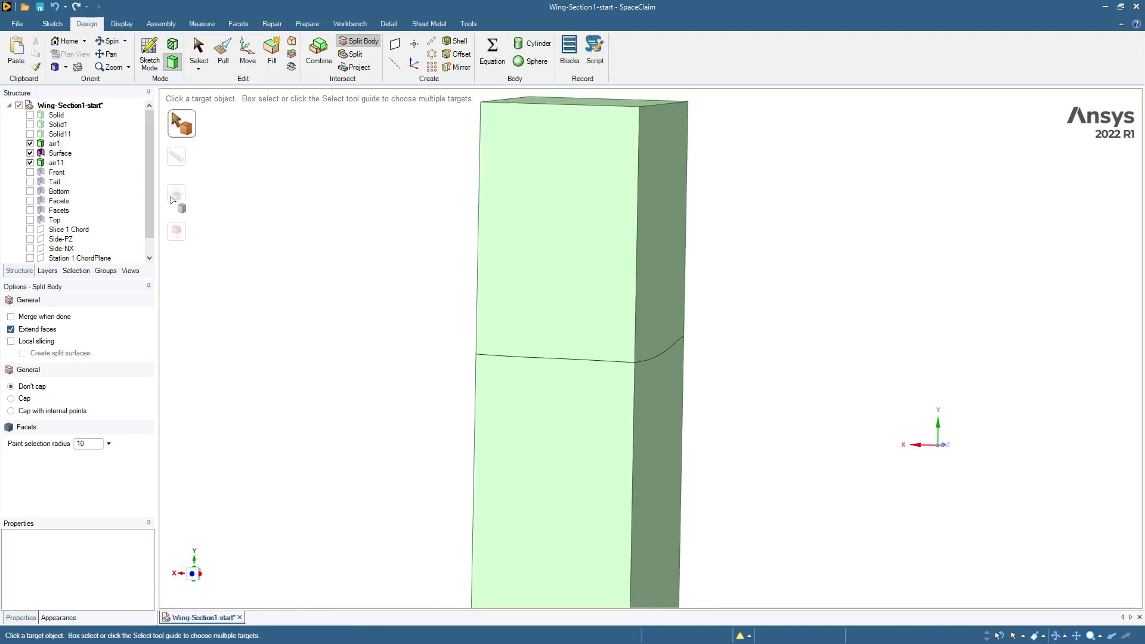
{"action": "left_click", "coordinate": [30, 163]}
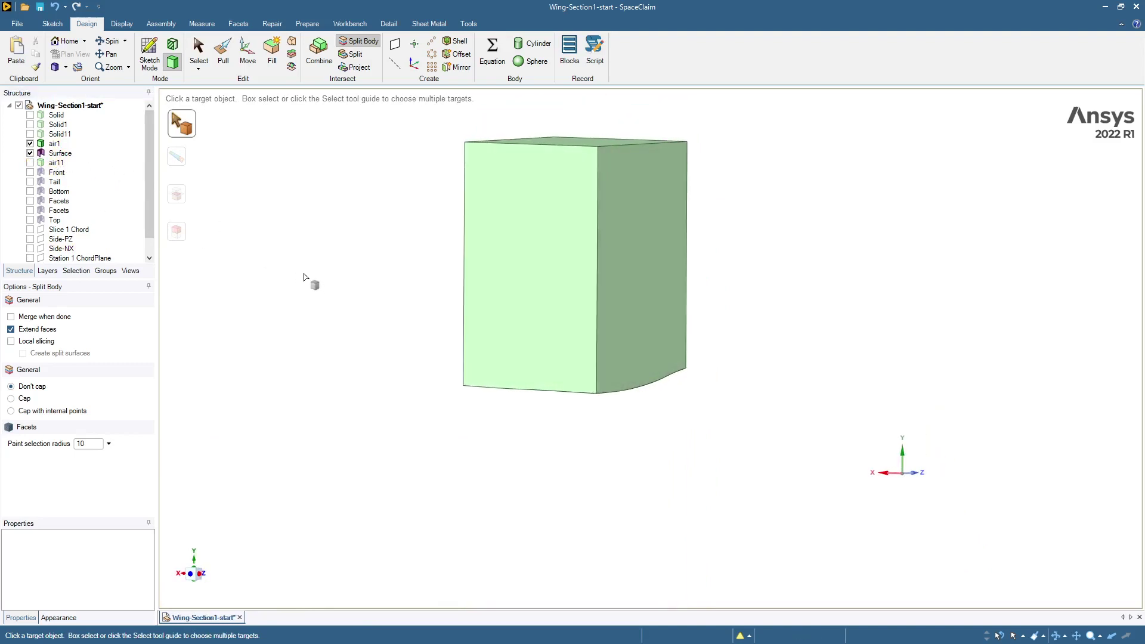